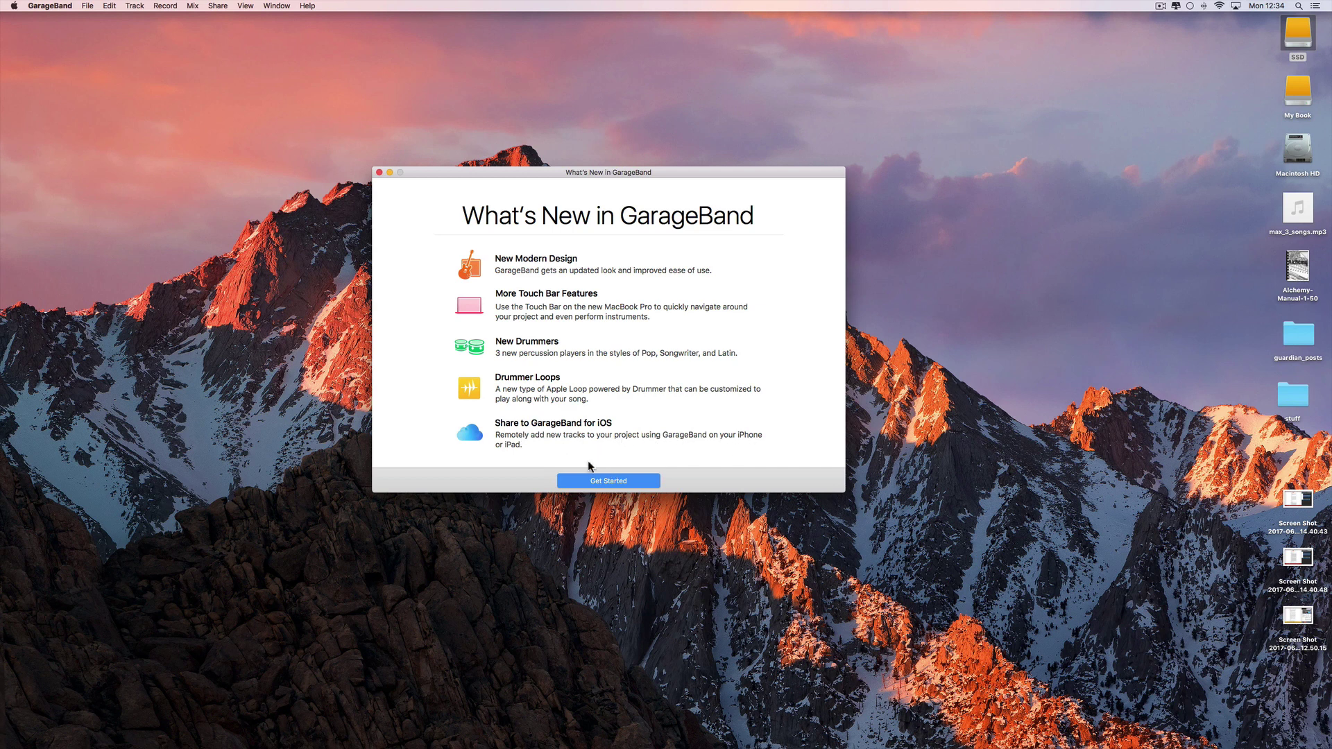
- Dismiss the What's New in GarageBand window with Get Started so 'my song' loads
click(609, 481)
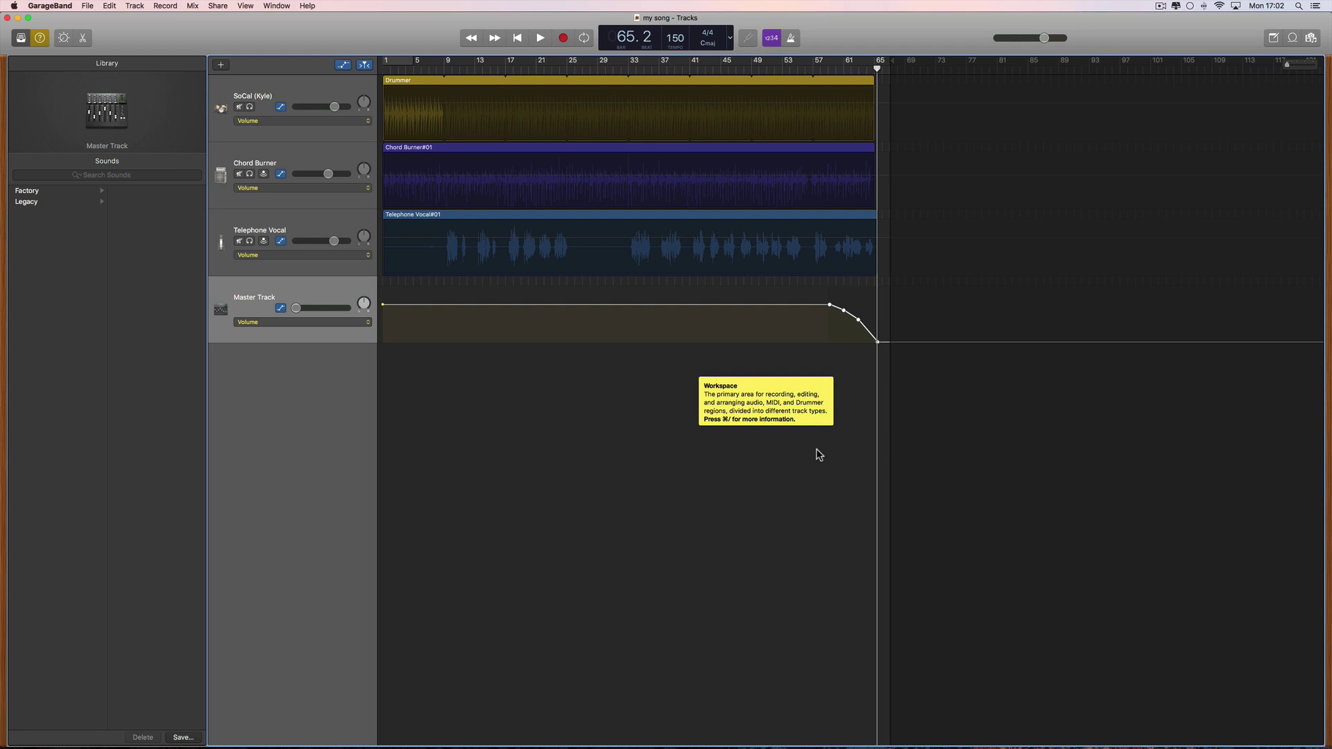
- Hide the automation lanes, lower Chord Burner and Telephone Vocal volumes, and return to bar 1
click(343, 65)
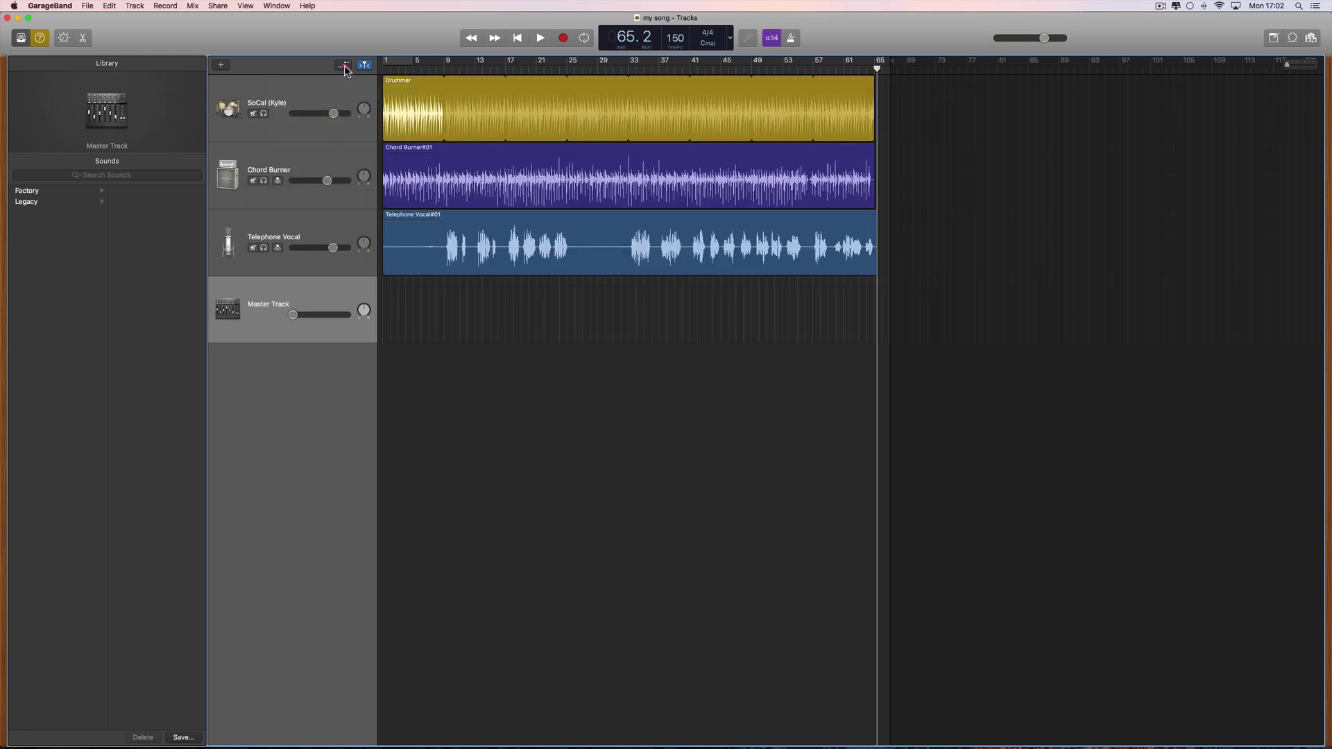
drag(327, 181, 291, 181)
drag(334, 247, 292, 247)
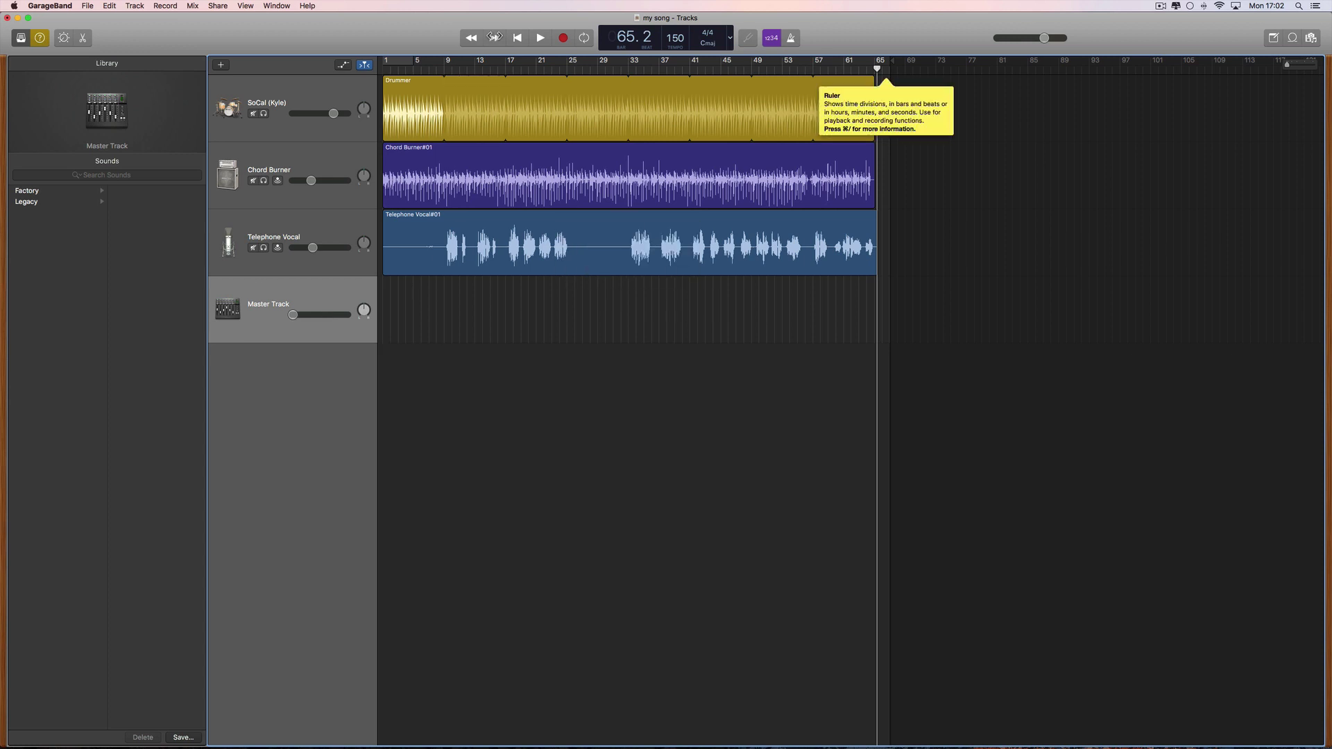
click(517, 38)
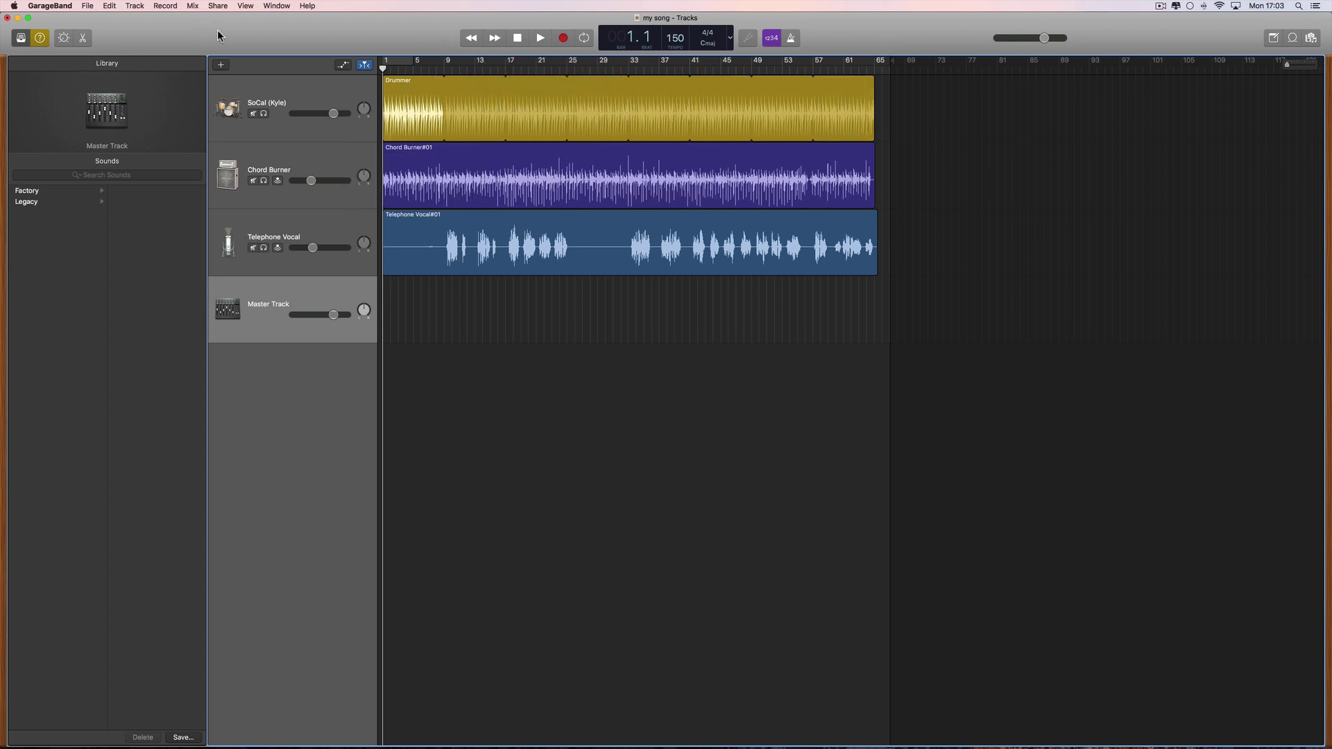
- Toggle Quick Help off and back on to read tips on the workspace, ruler and track headers
mouse_move(41, 39)
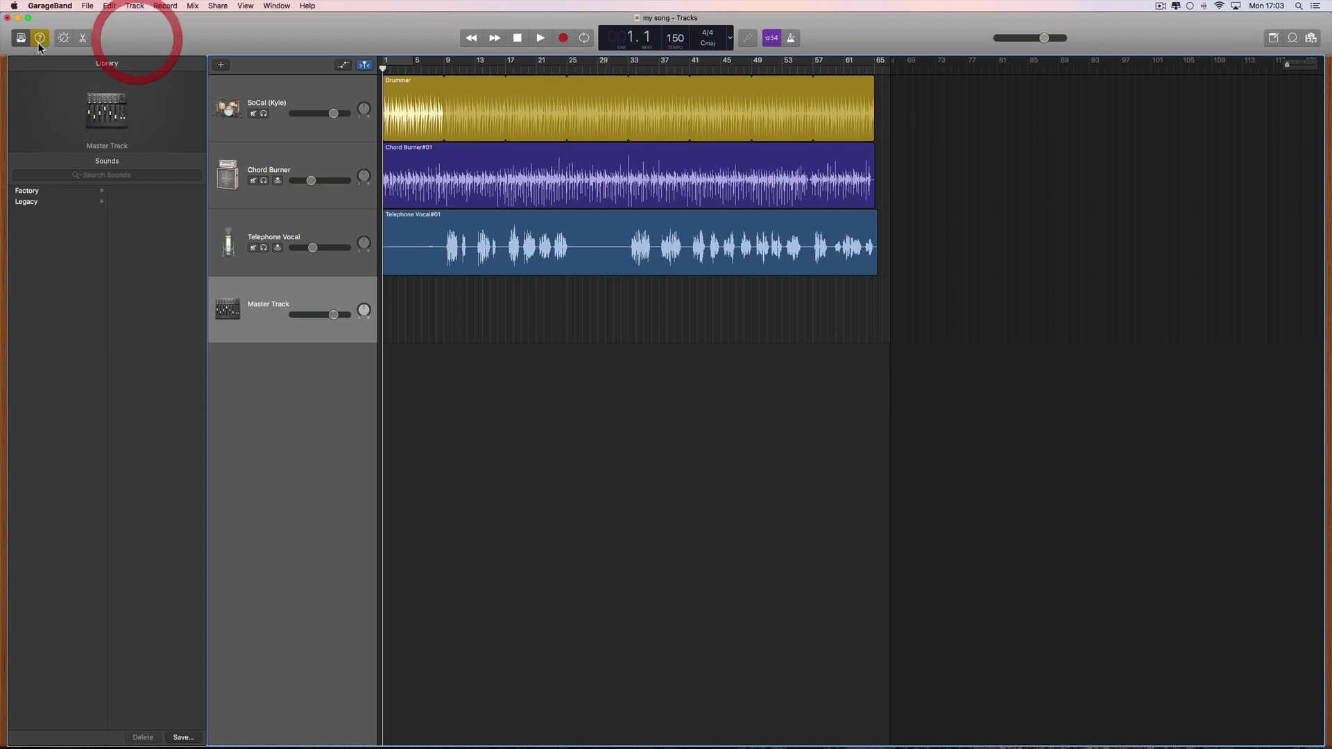
click(40, 39)
click(40, 39)
mouse_move(260, 96)
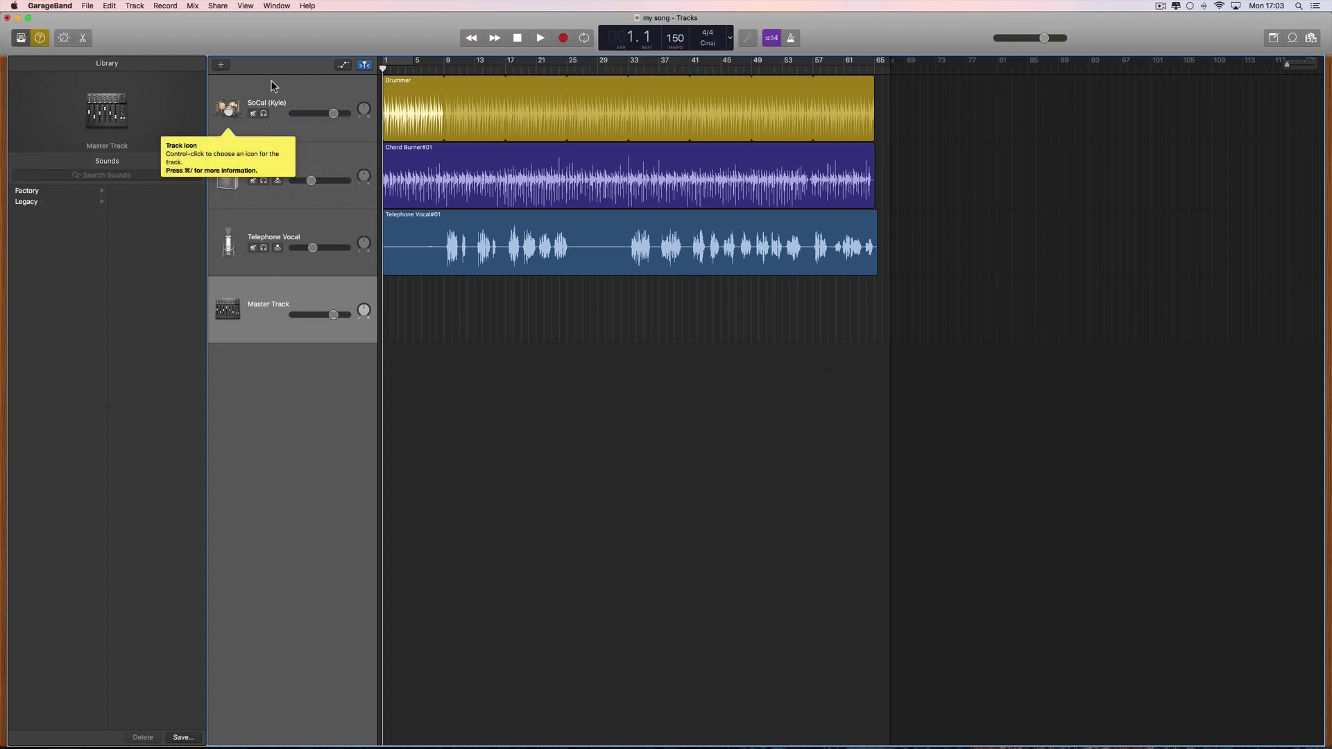
mouse_move(437, 64)
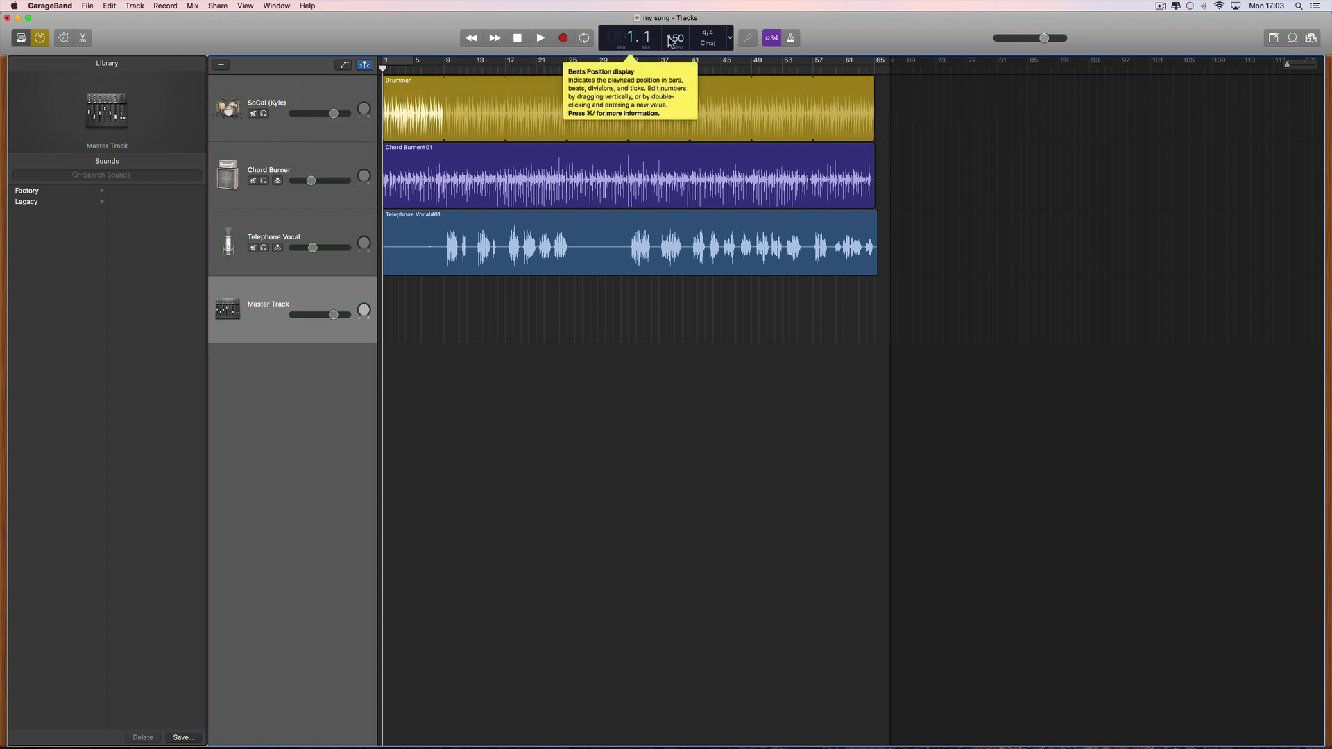
mouse_move(706, 46)
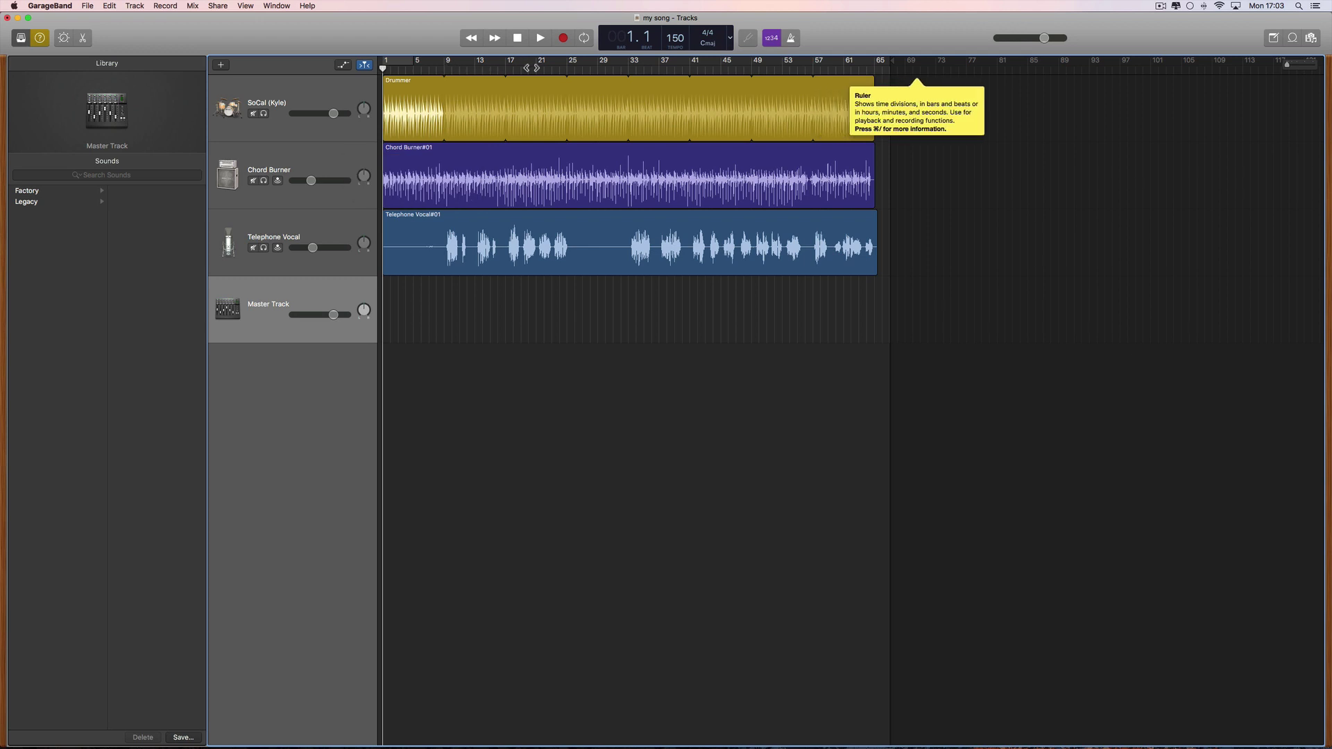
mouse_move(289, 217)
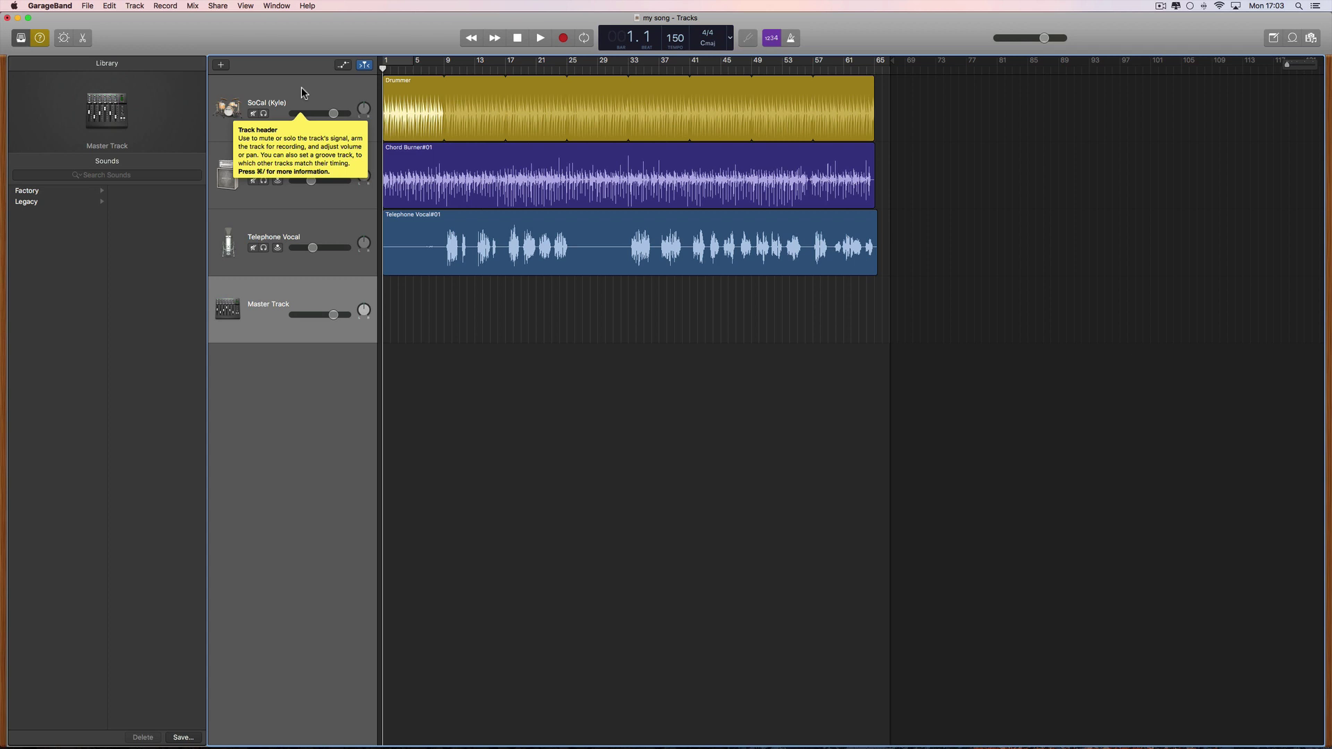
- View the track-header help page via Cmd-/, then close it and turn Quick Help off
key(super+slash)
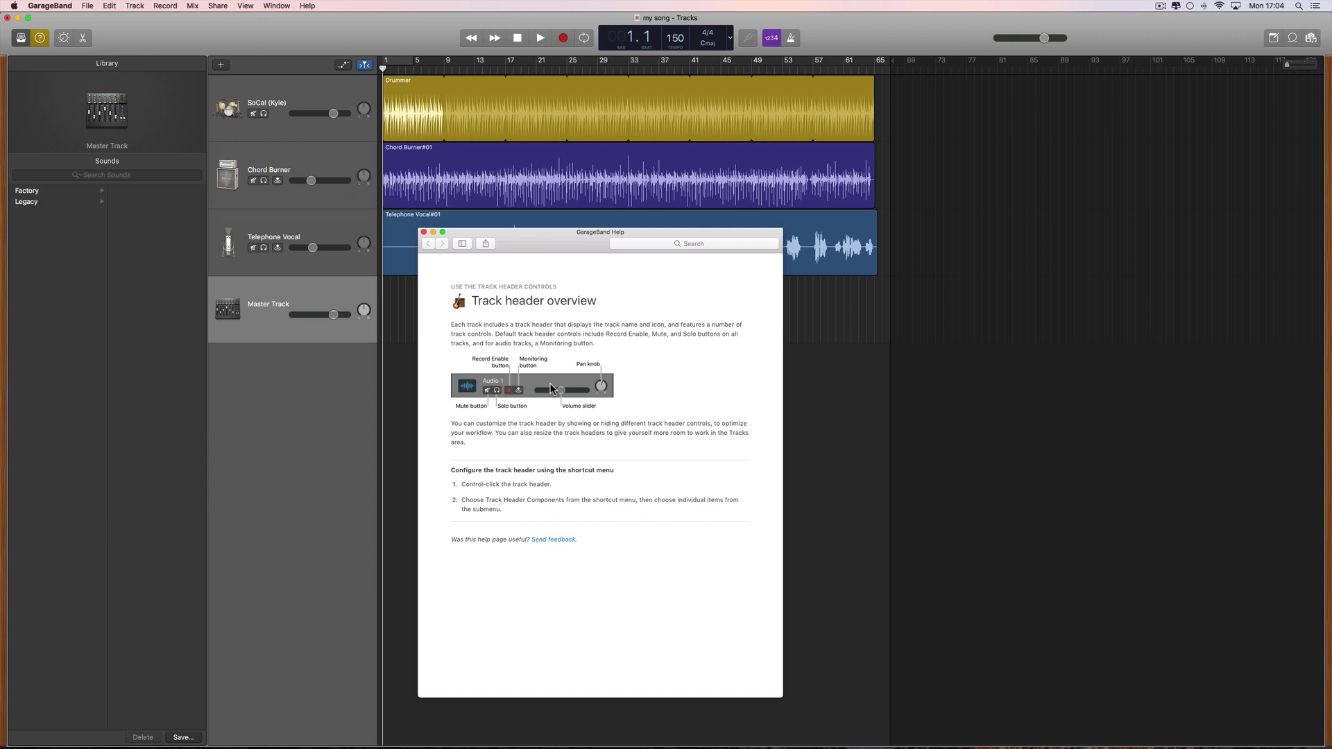
click(425, 233)
click(42, 39)
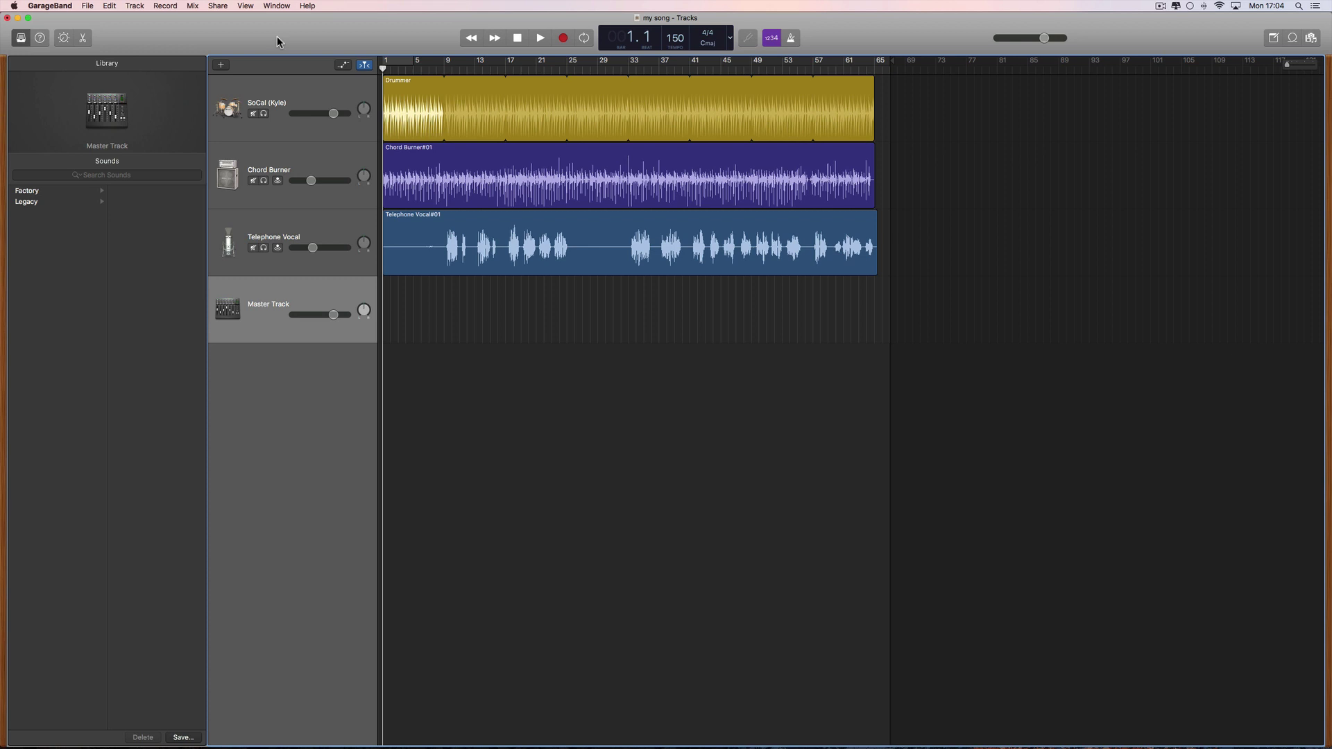
click(50, 6)
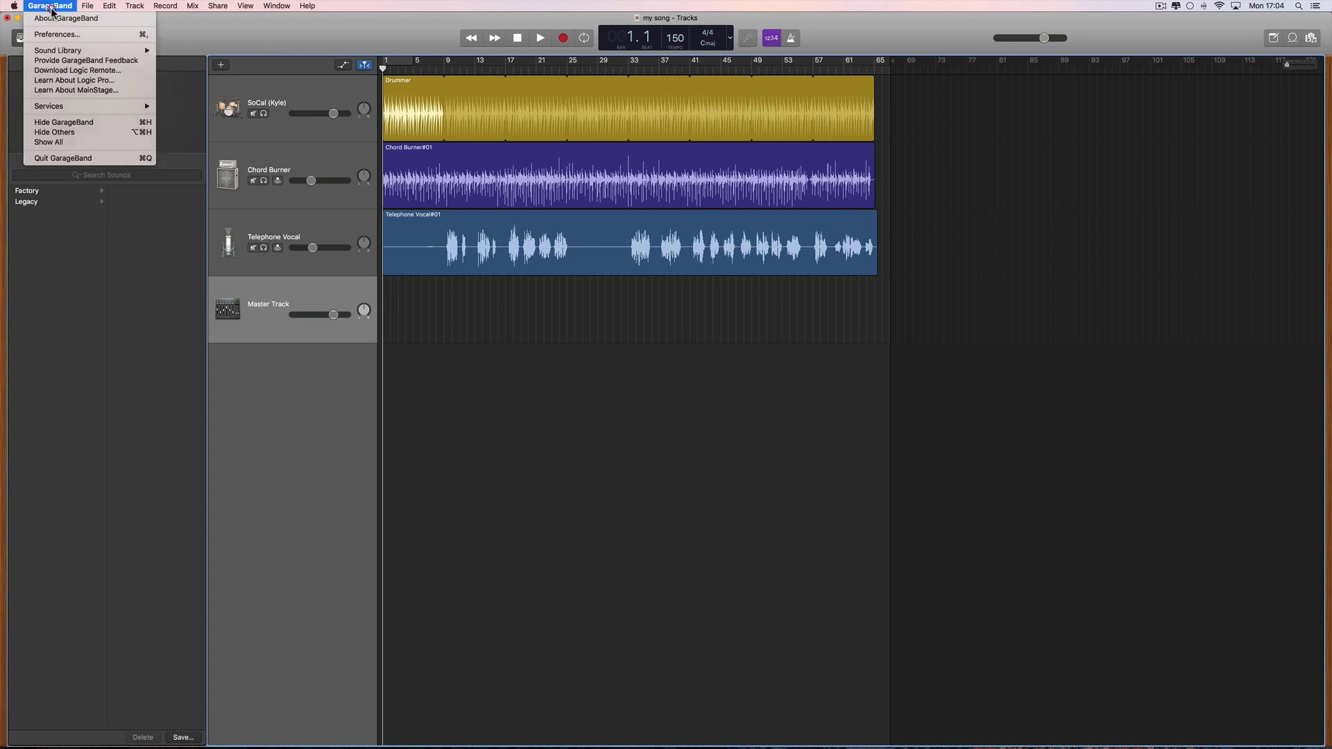
mouse_move(58, 52)
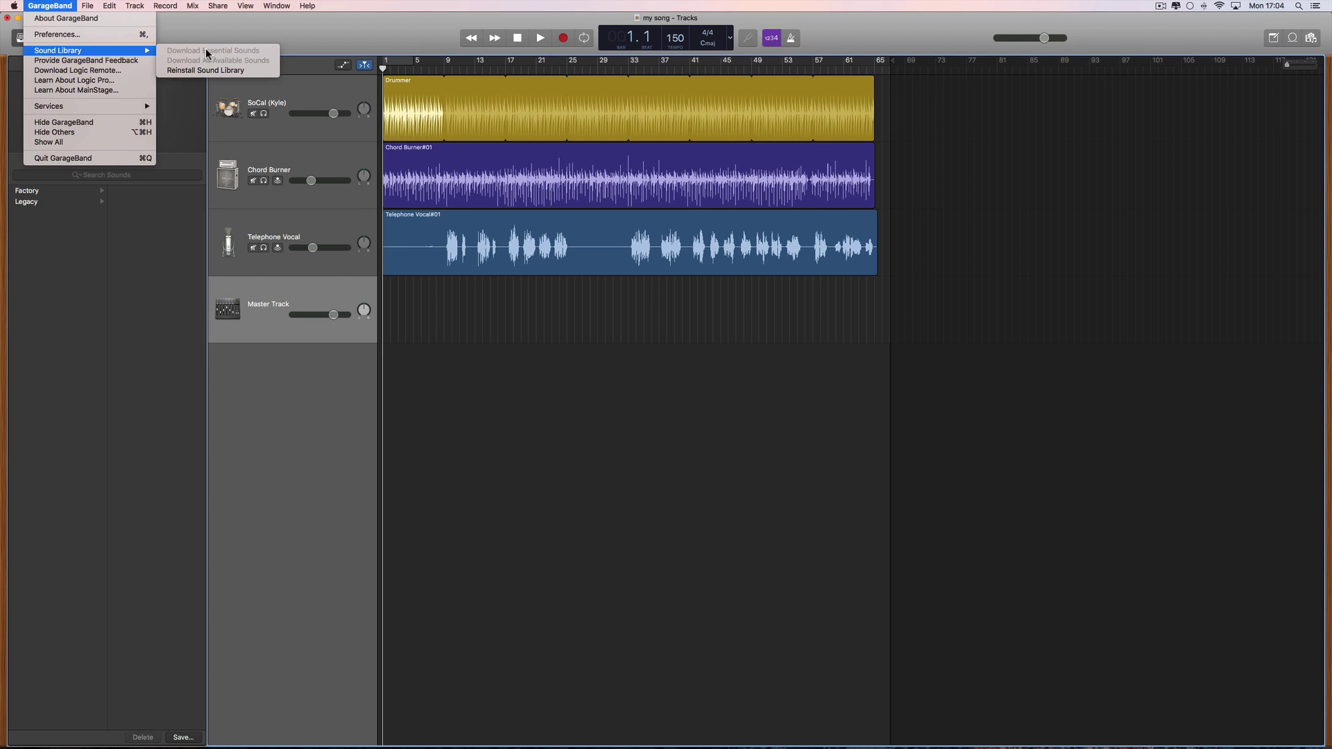
click(276, 39)
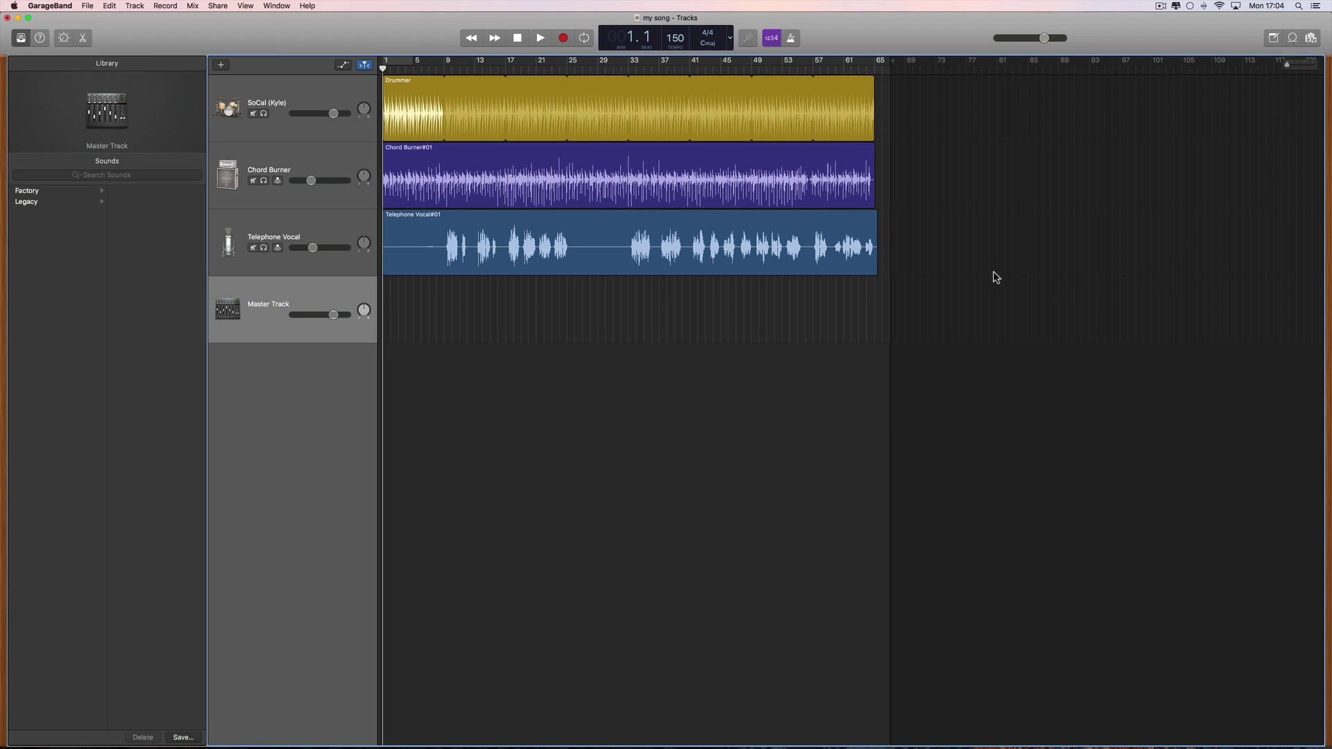
- Trim the Drummer, Chord Burner and Telephone Vocal regions to end at bar 9
drag(874, 129, 444, 132)
drag(871, 202, 443, 203)
drag(875, 272, 442, 271)
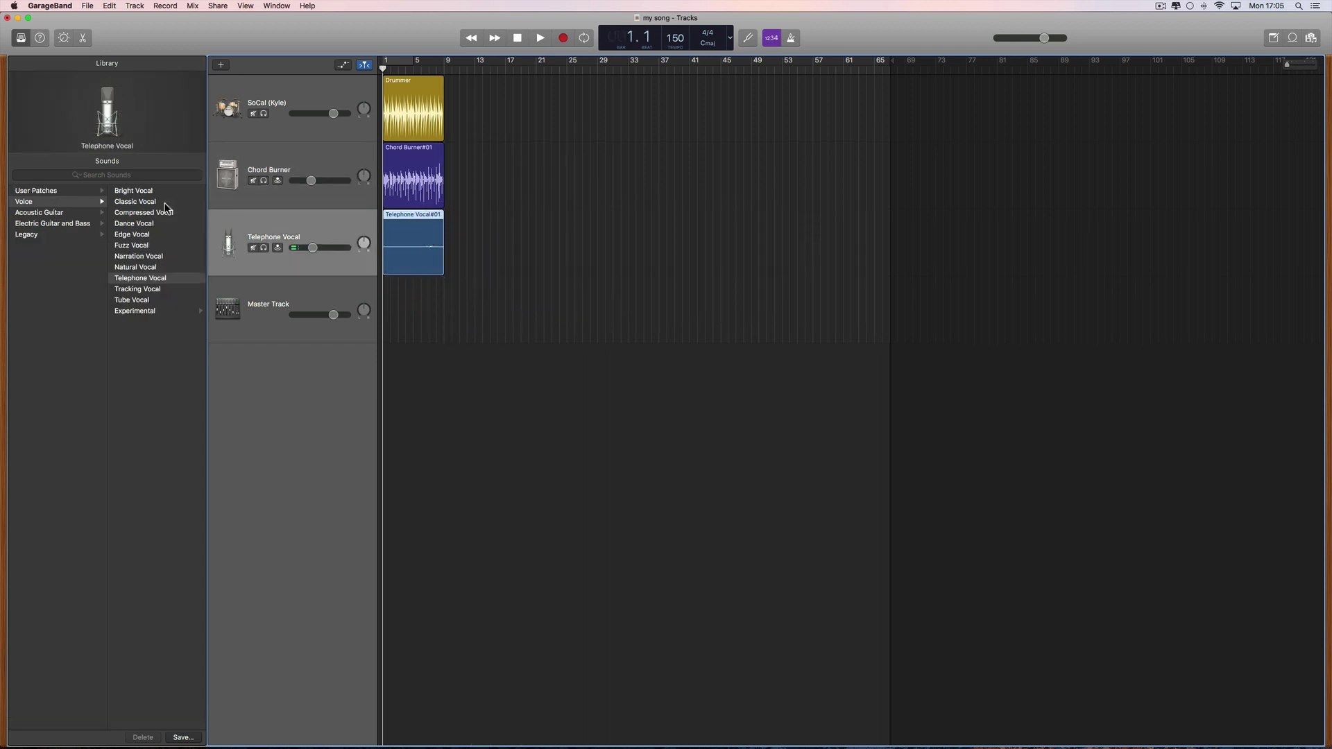
- Add a new Software Instrument track, giving a Classic Electric Piano track
click(222, 66)
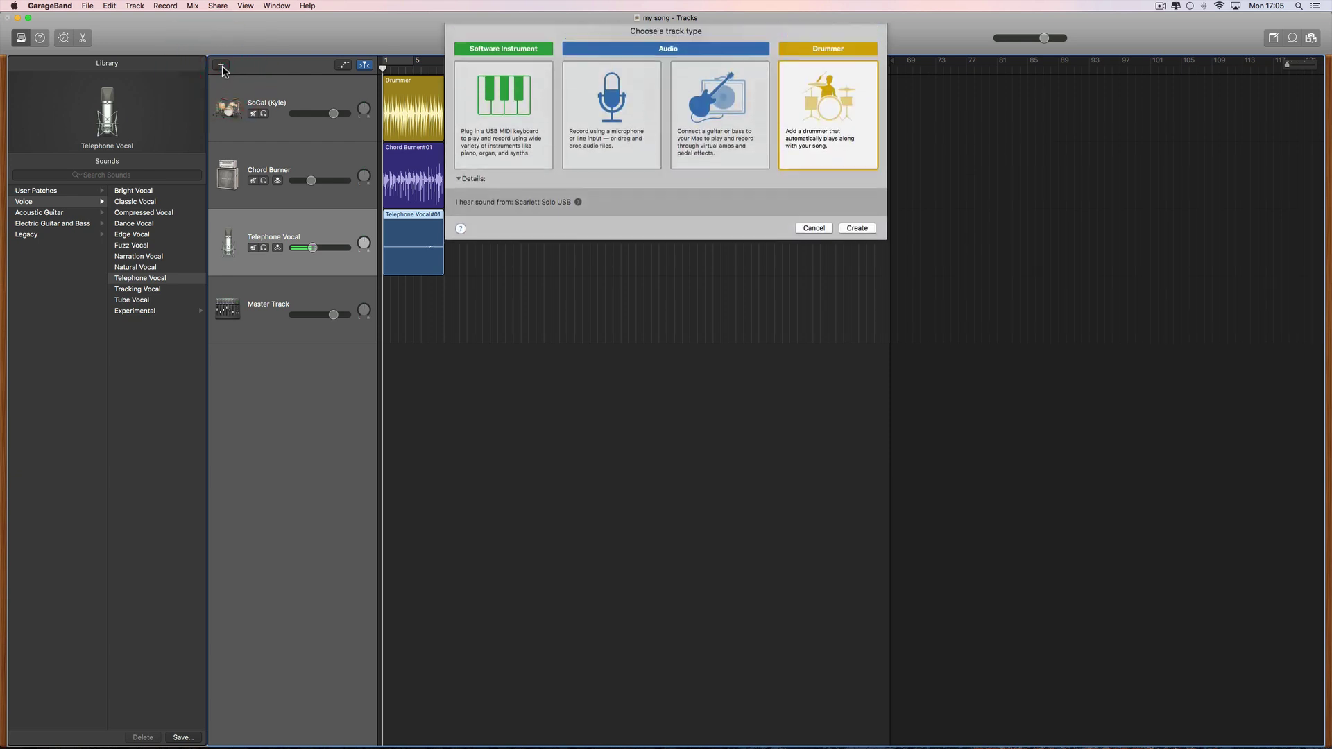
click(528, 110)
click(608, 104)
click(689, 100)
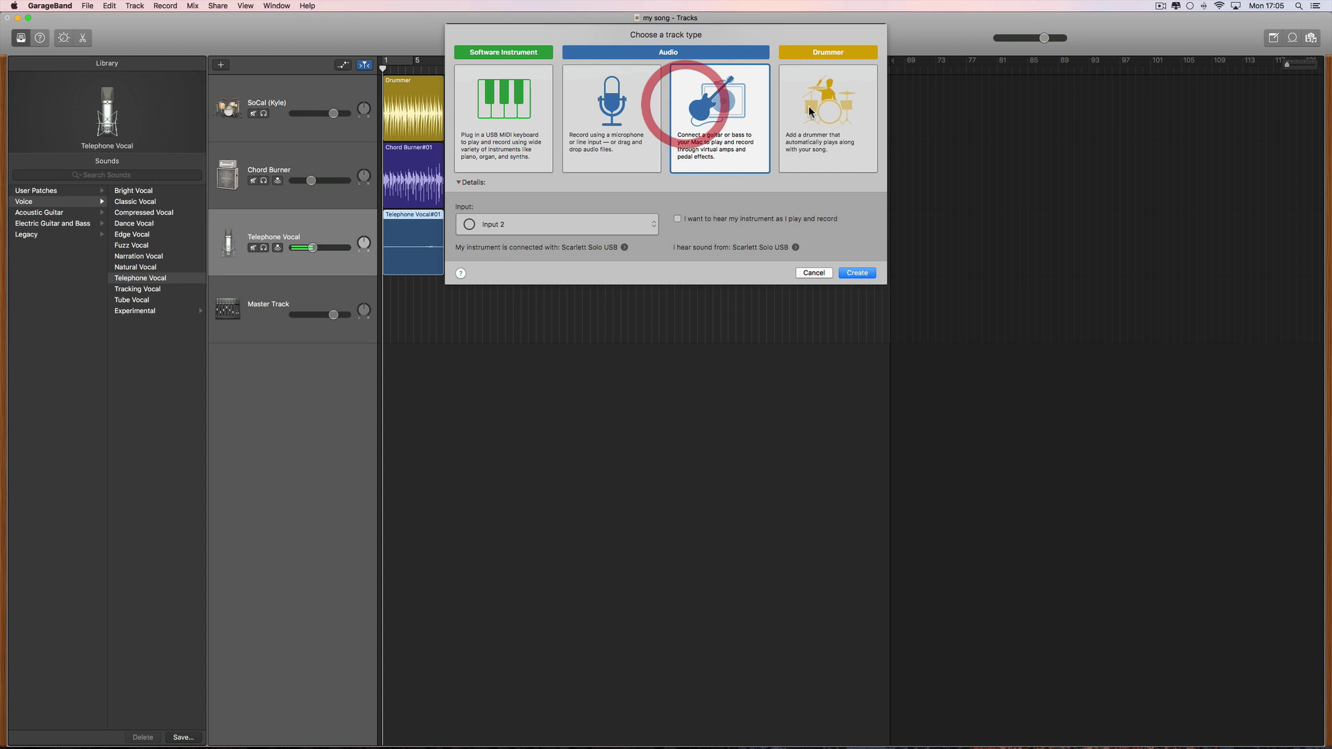
click(810, 104)
click(528, 113)
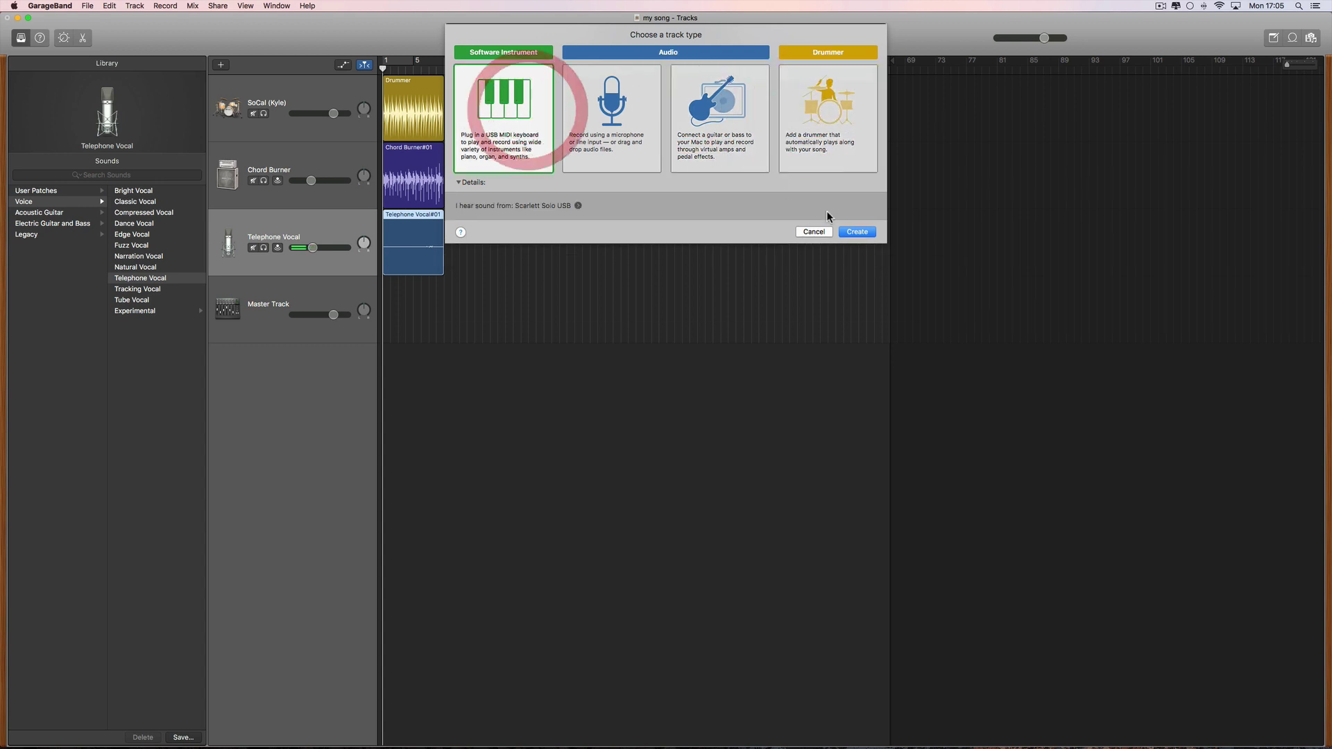
click(857, 232)
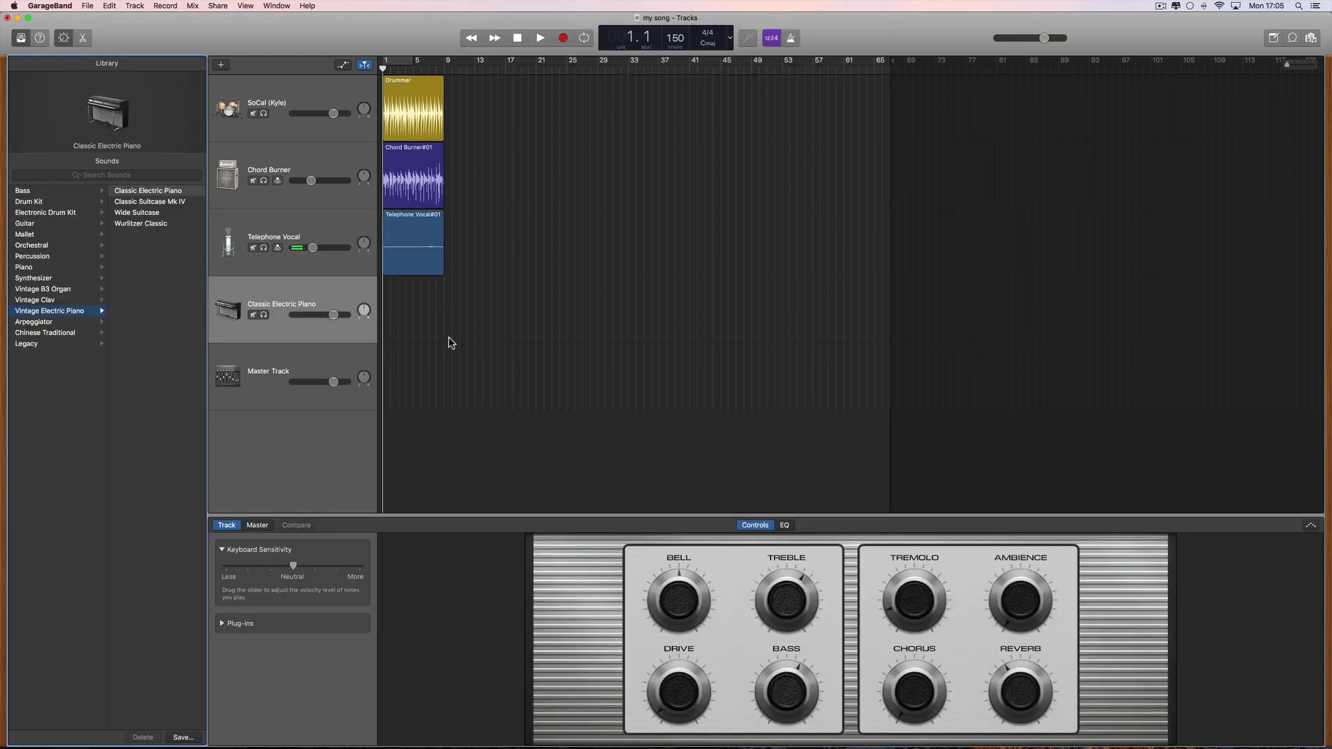
- Create an empty piano region spanning bars 1–9 and open it in an enlarged Piano Roll
click(64, 37)
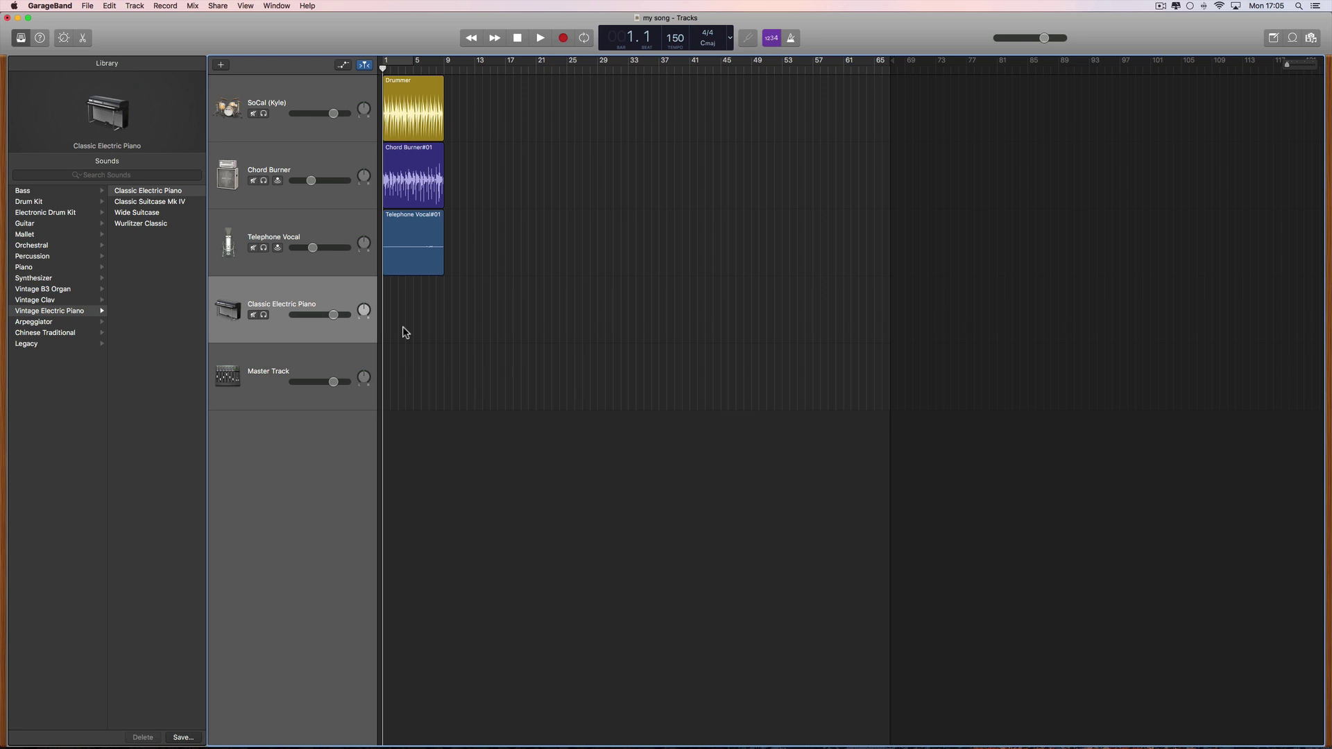
super+click(386, 314)
drag(388, 337, 443, 338)
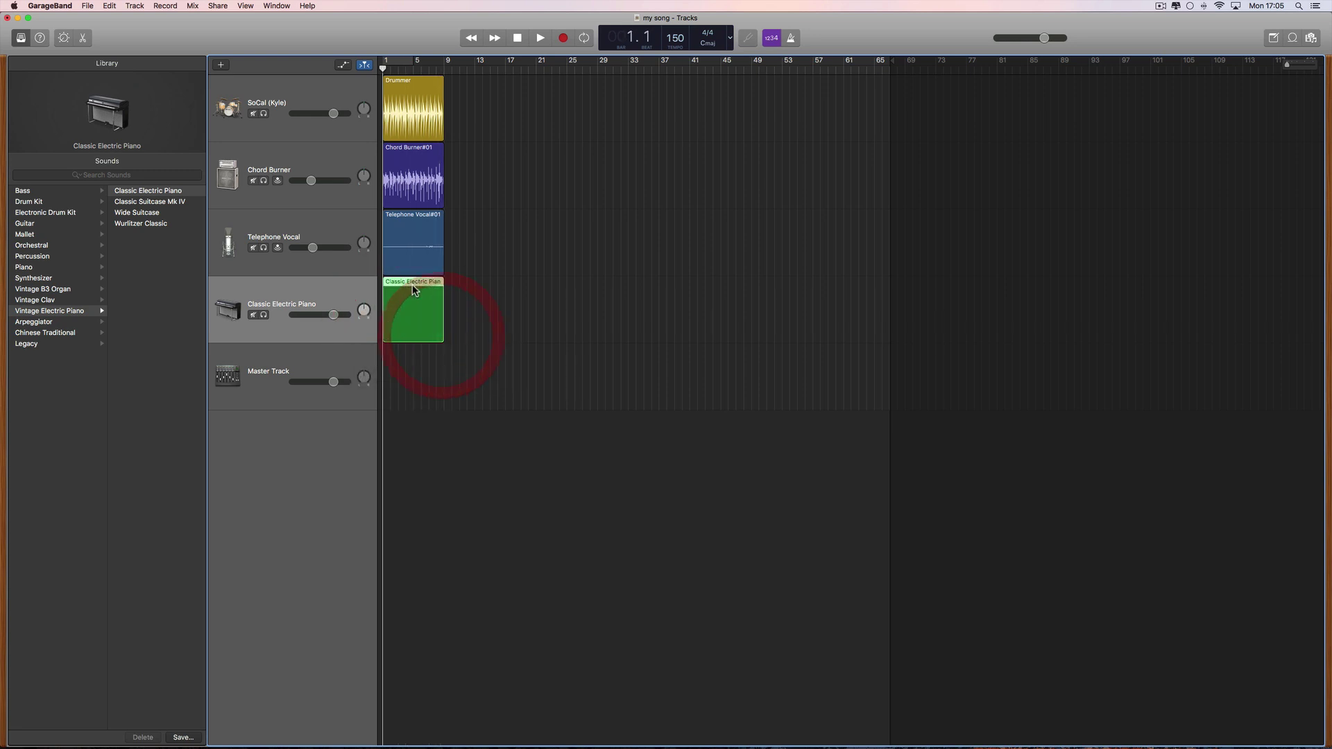
double_click(409, 281)
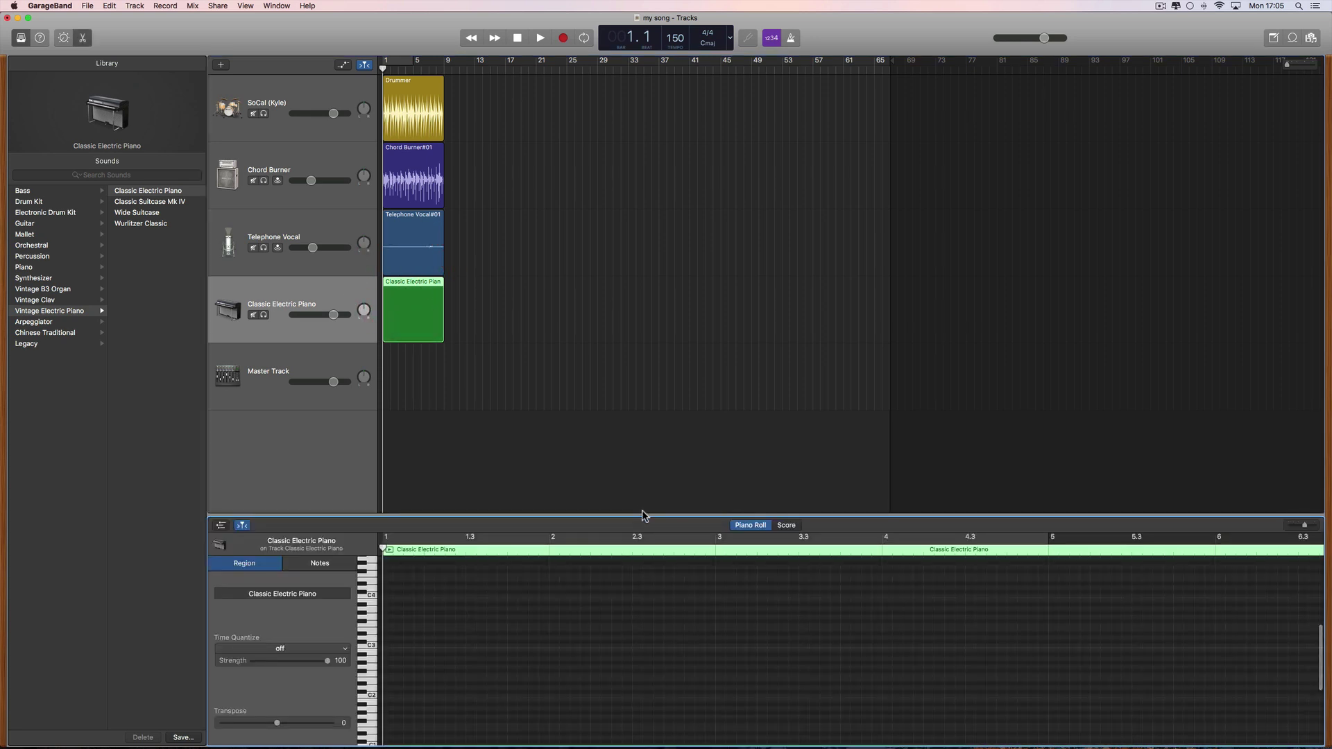
drag(641, 508, 645, 422)
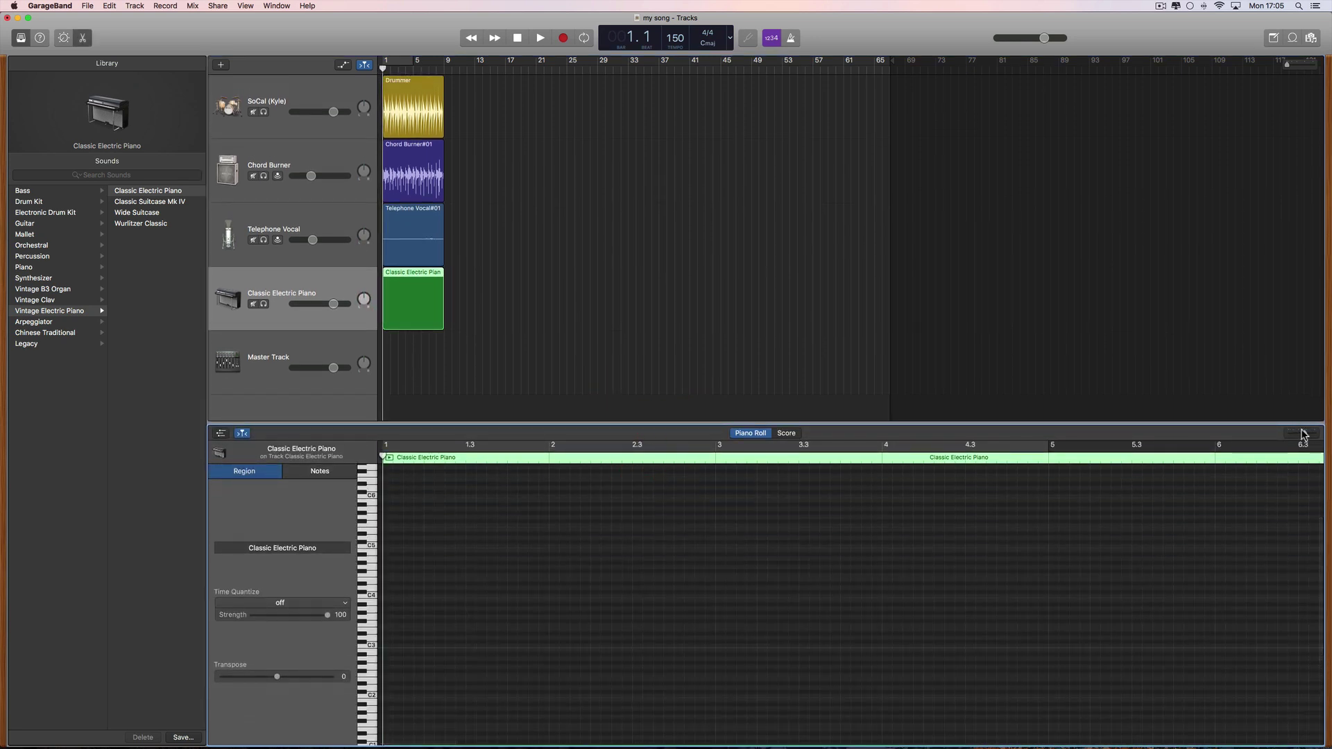
drag(1305, 433, 1303, 433)
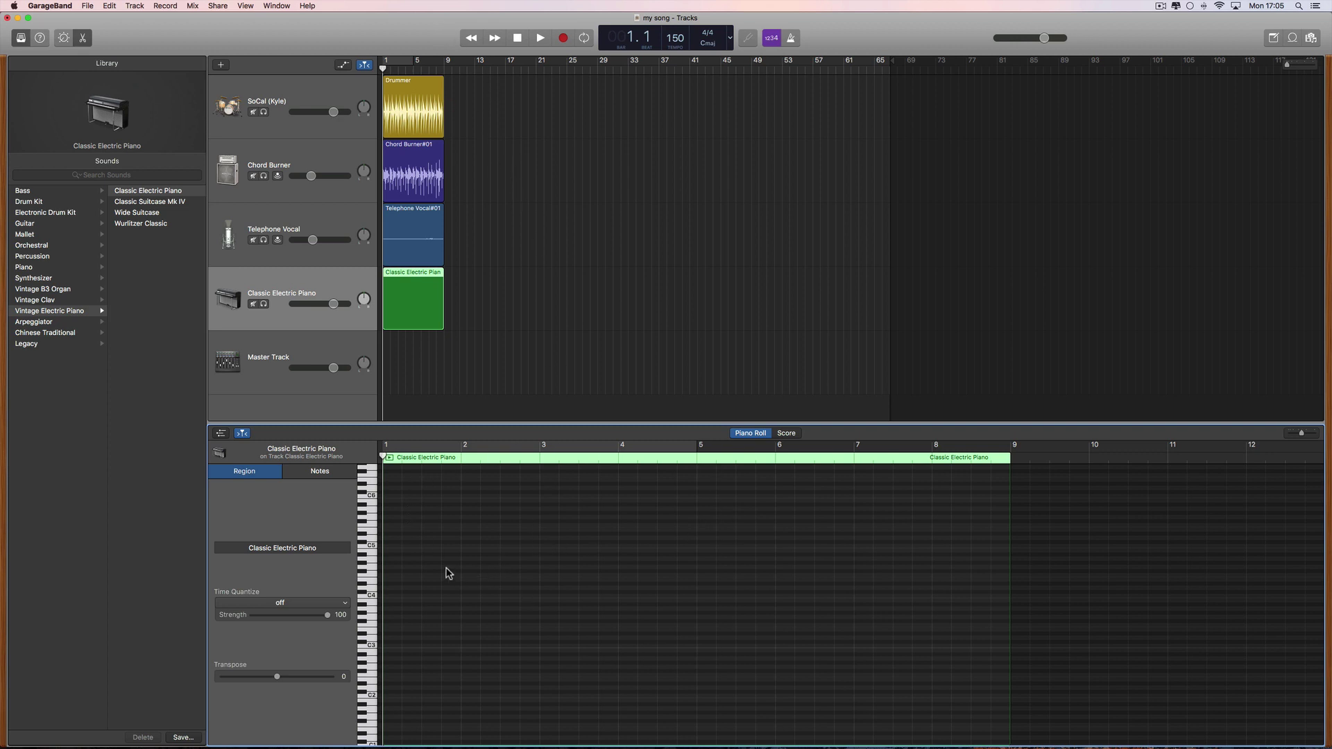
- Draw eleven notes across the opening bars of the piano region
click(390, 580)
click(424, 555)
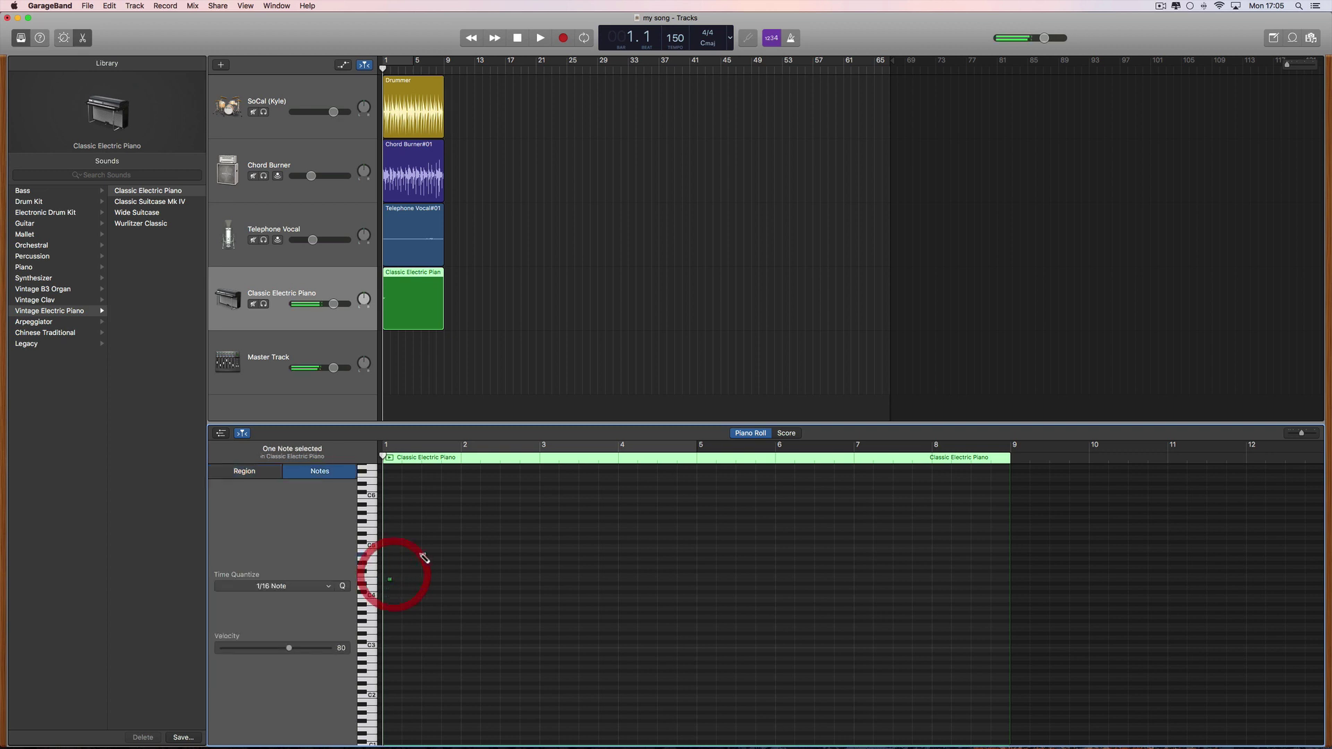
click(478, 554)
click(498, 600)
click(577, 609)
click(542, 558)
click(601, 559)
click(660, 554)
click(714, 579)
click(611, 588)
click(635, 513)
- Fill bars 5–8 with notes, add two more near C4 around bar 1.8, and close the editor
click(778, 504)
click(738, 630)
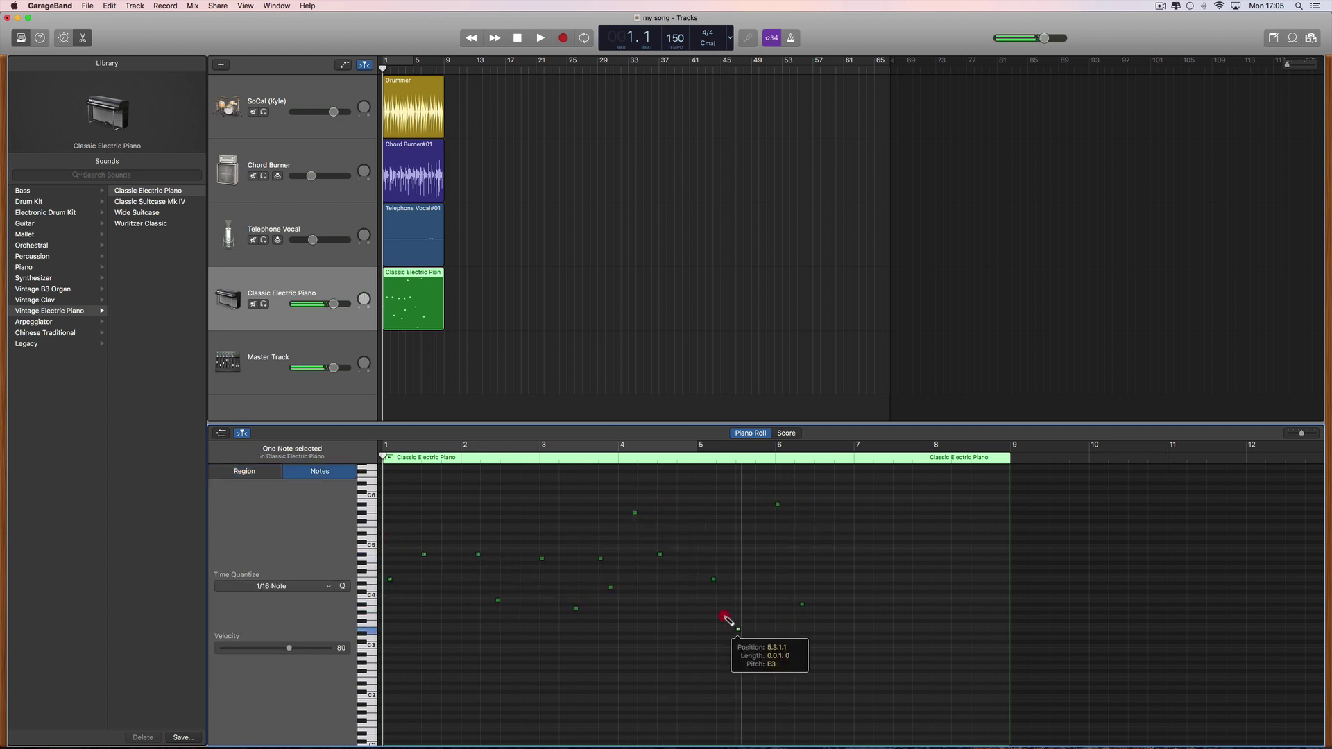
click(699, 613)
click(802, 605)
click(778, 563)
click(841, 563)
click(866, 604)
click(841, 625)
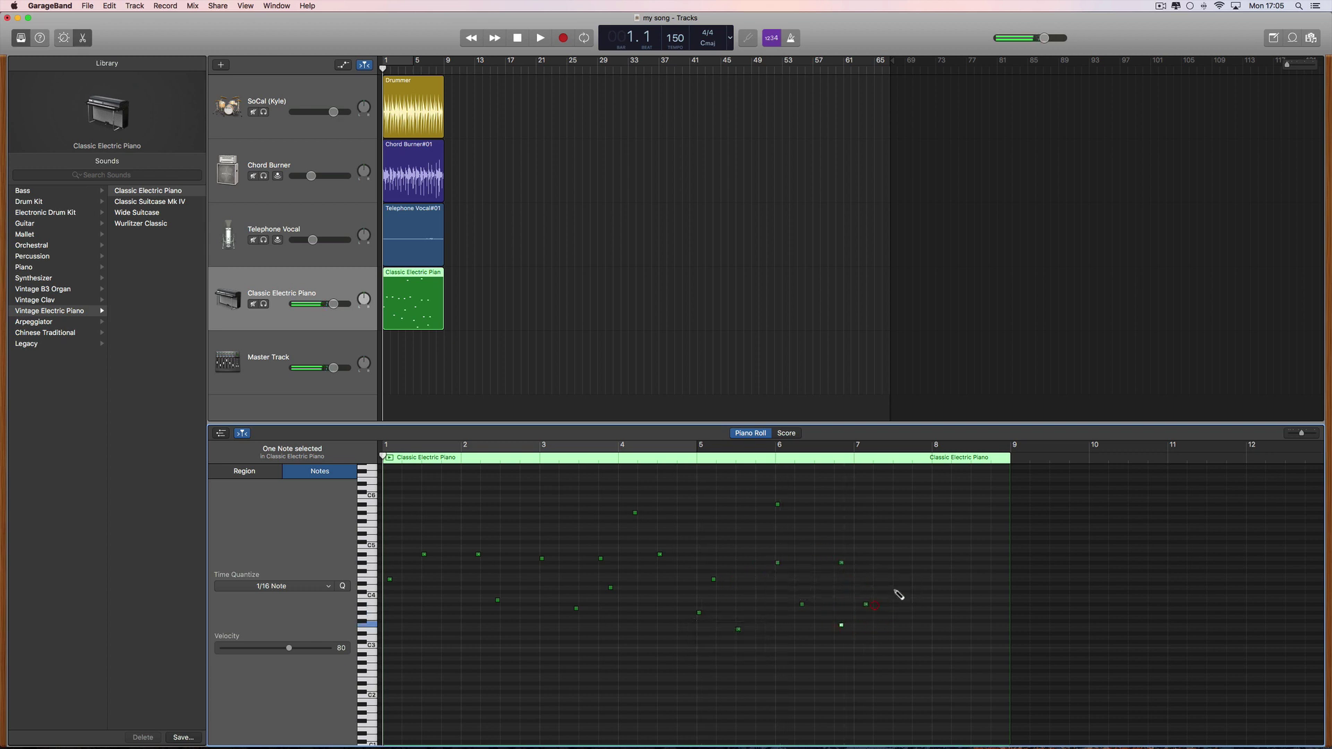
click(921, 579)
click(984, 571)
click(910, 547)
click(449, 596)
click(528, 596)
click(83, 37)
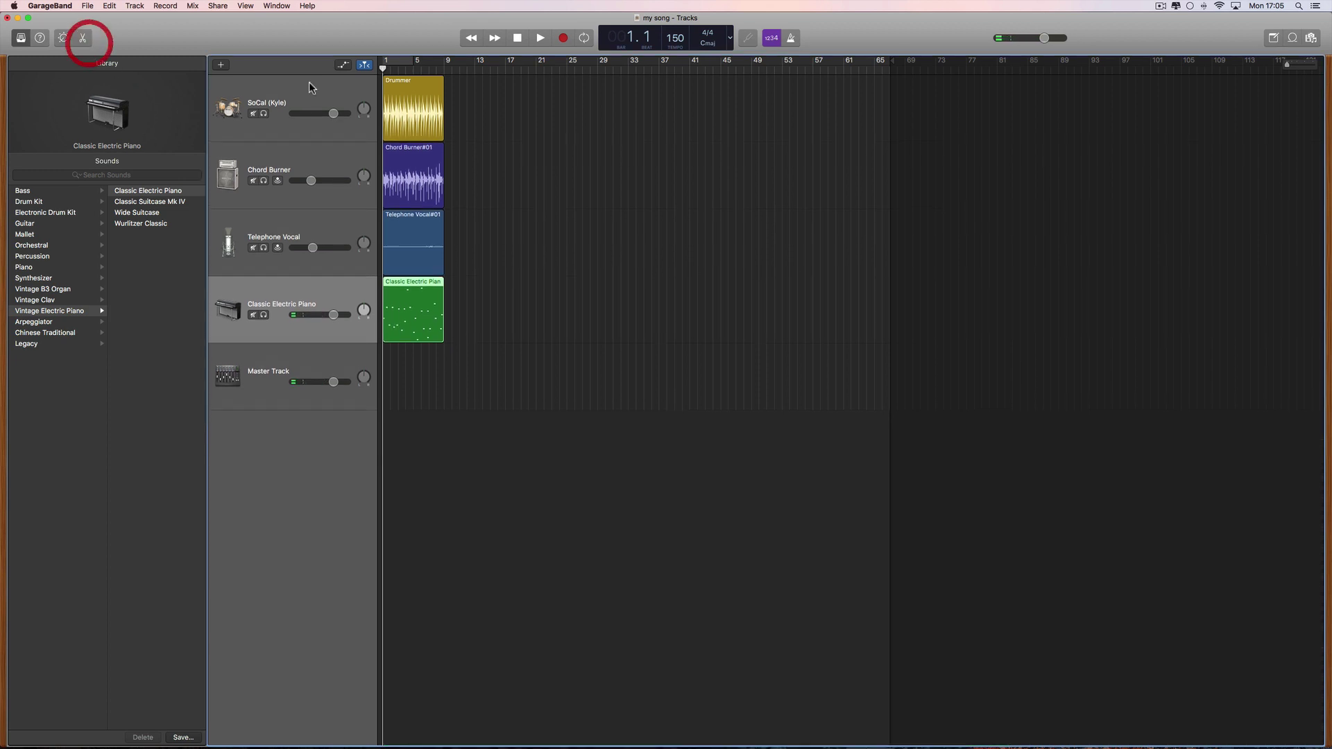
click(1290, 65)
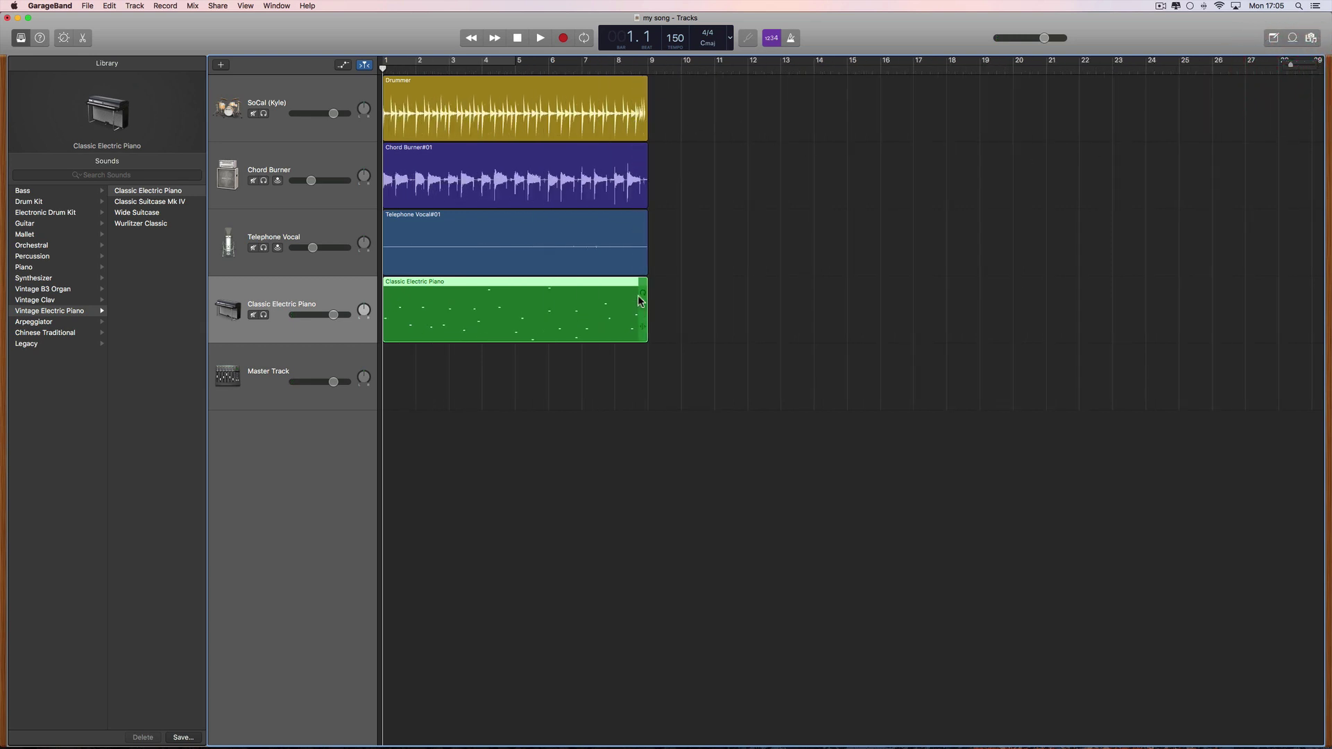
click(655, 107)
click(655, 108)
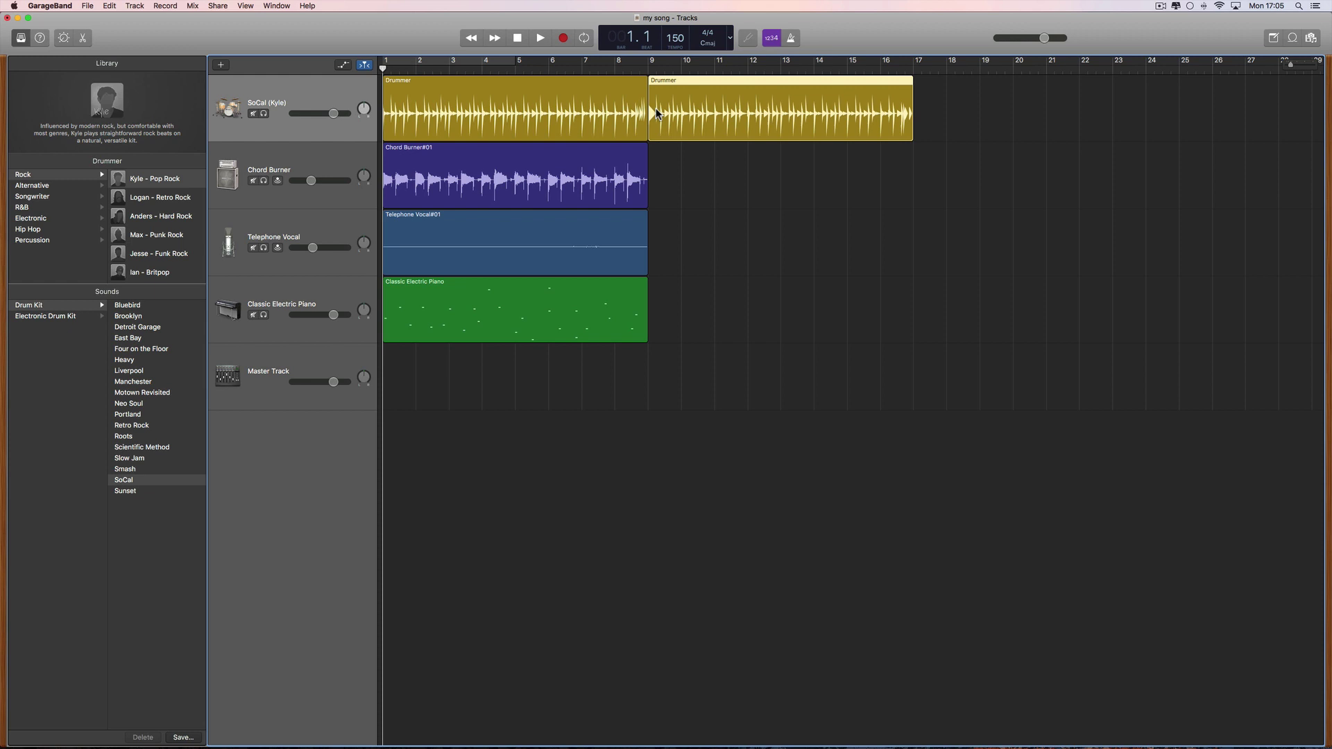
key(Delete)
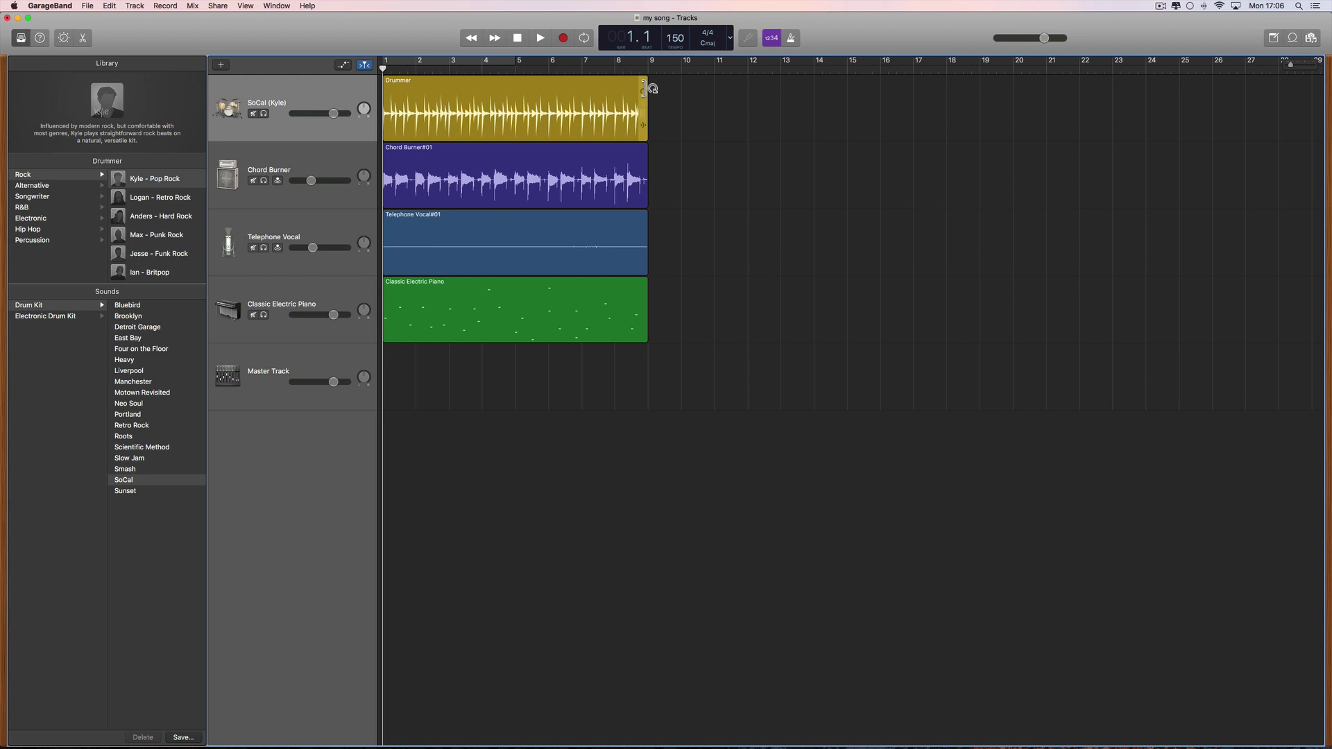
drag(645, 87, 651, 164)
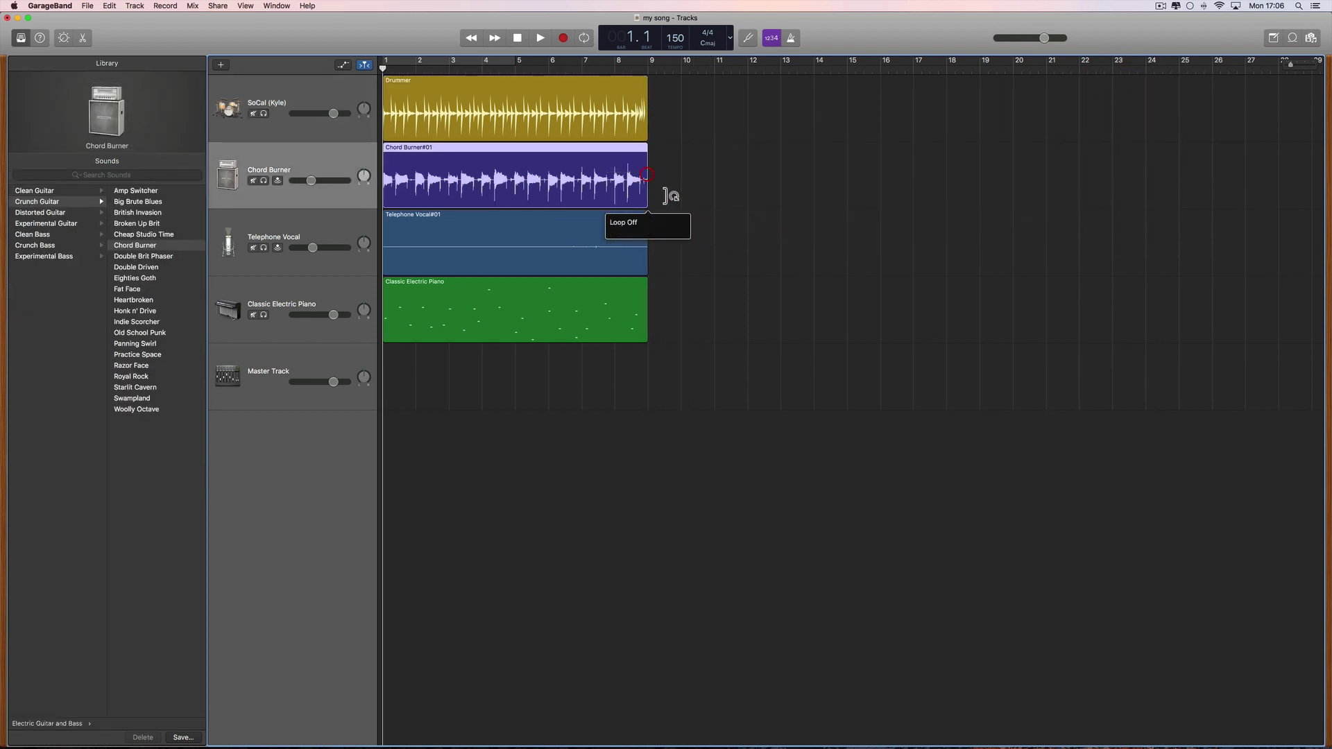
mouse_move(651, 283)
mouse_down()
mouse_move(847, 301)
mouse_move(646, 302)
mouse_up()
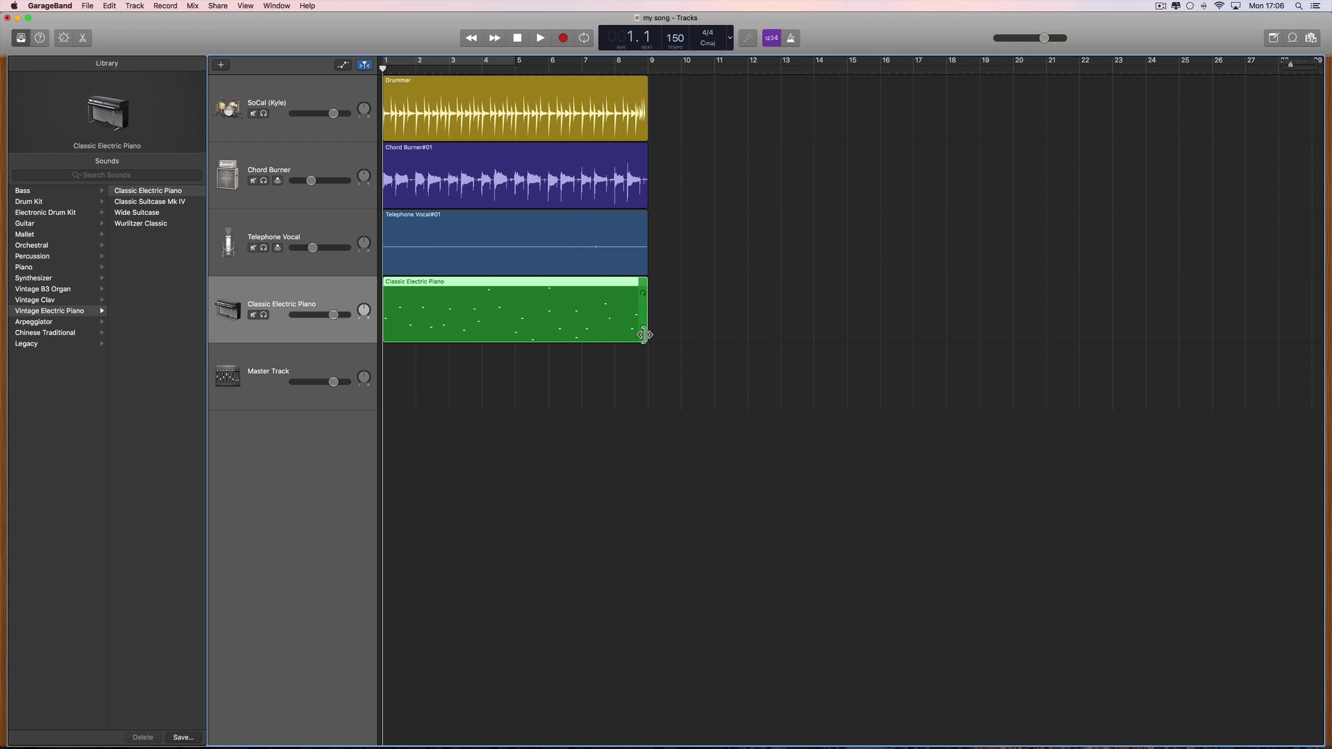
mouse_move(645, 335)
mouse_down()
mouse_move(894, 336)
mouse_move(476, 334)
mouse_move(651, 339)
mouse_move(482, 340)
mouse_move(646, 347)
mouse_move(493, 347)
mouse_move(646, 346)
mouse_up()
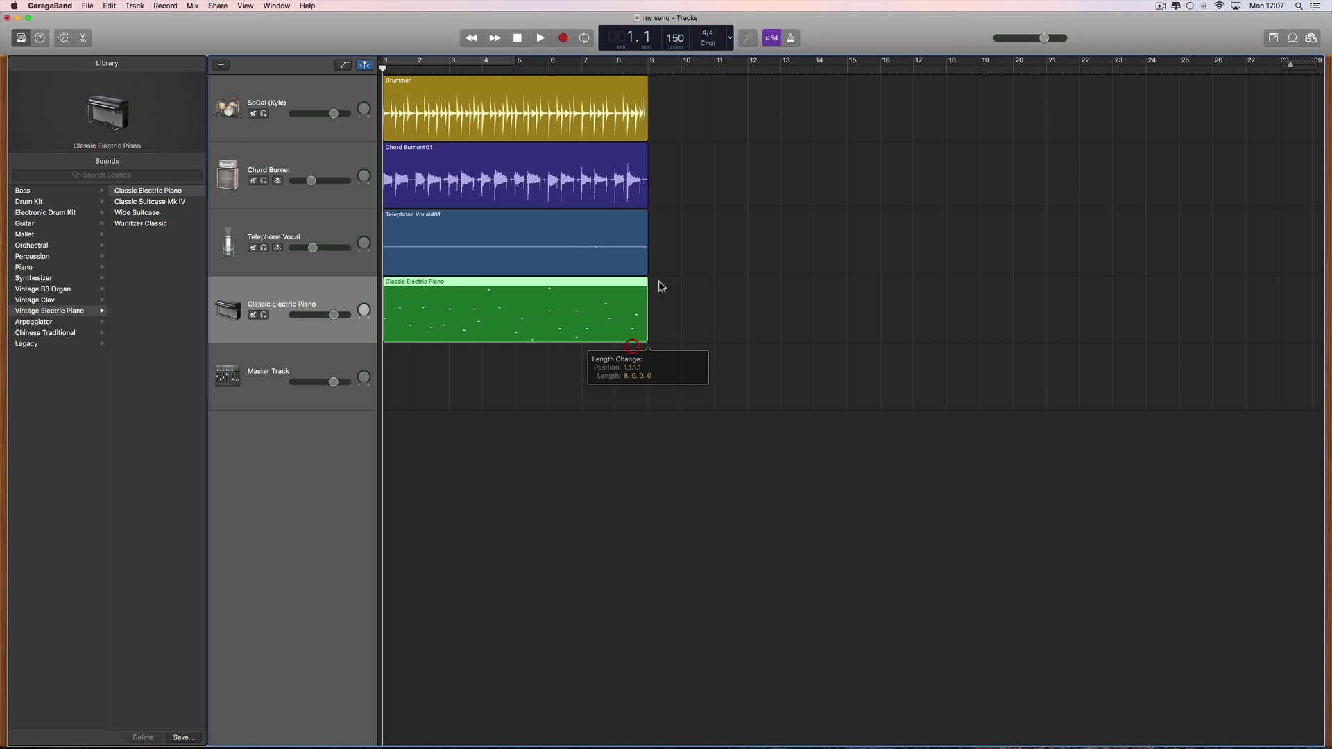
mouse_move(646, 201)
mouse_down()
mouse_move(1082, 200)
mouse_move(648, 201)
mouse_up()
mouse_move(648, 135)
mouse_down()
mouse_move(782, 133)
mouse_move(495, 131)
mouse_move(645, 130)
mouse_up()
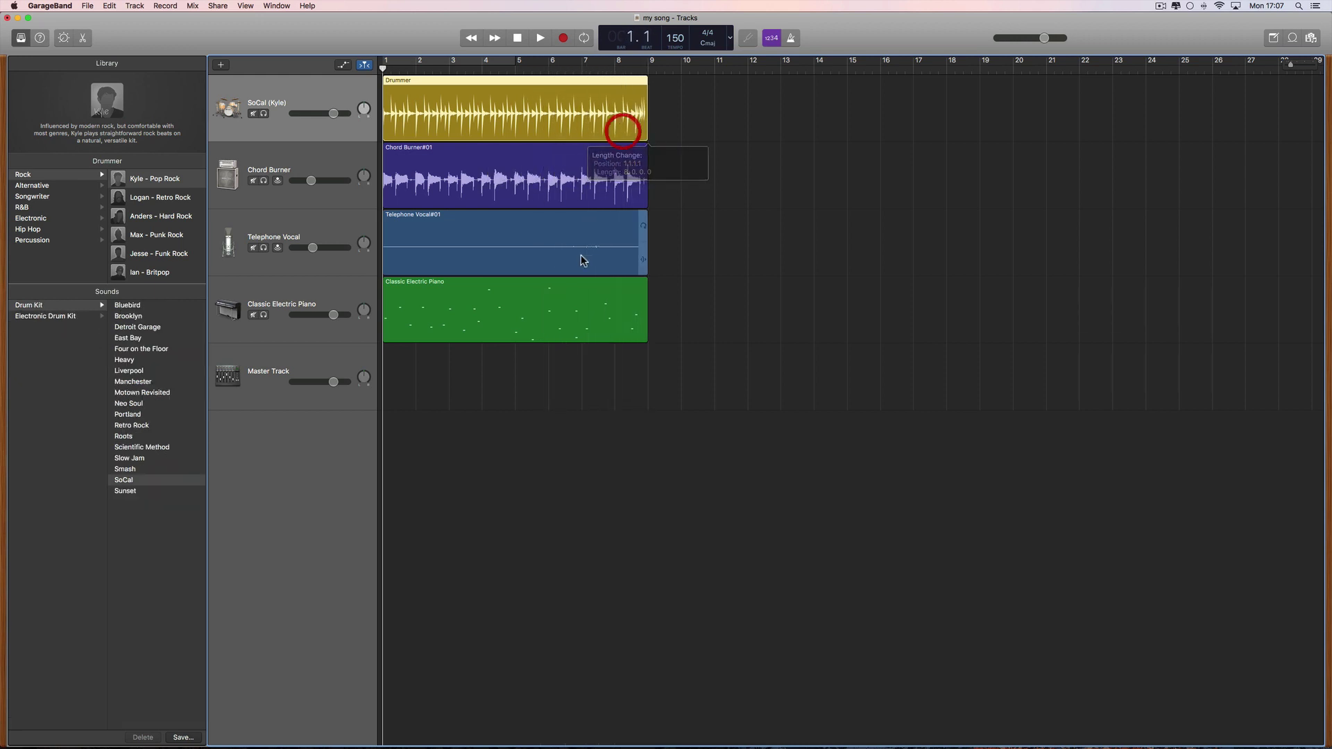
drag(522, 282, 652, 283)
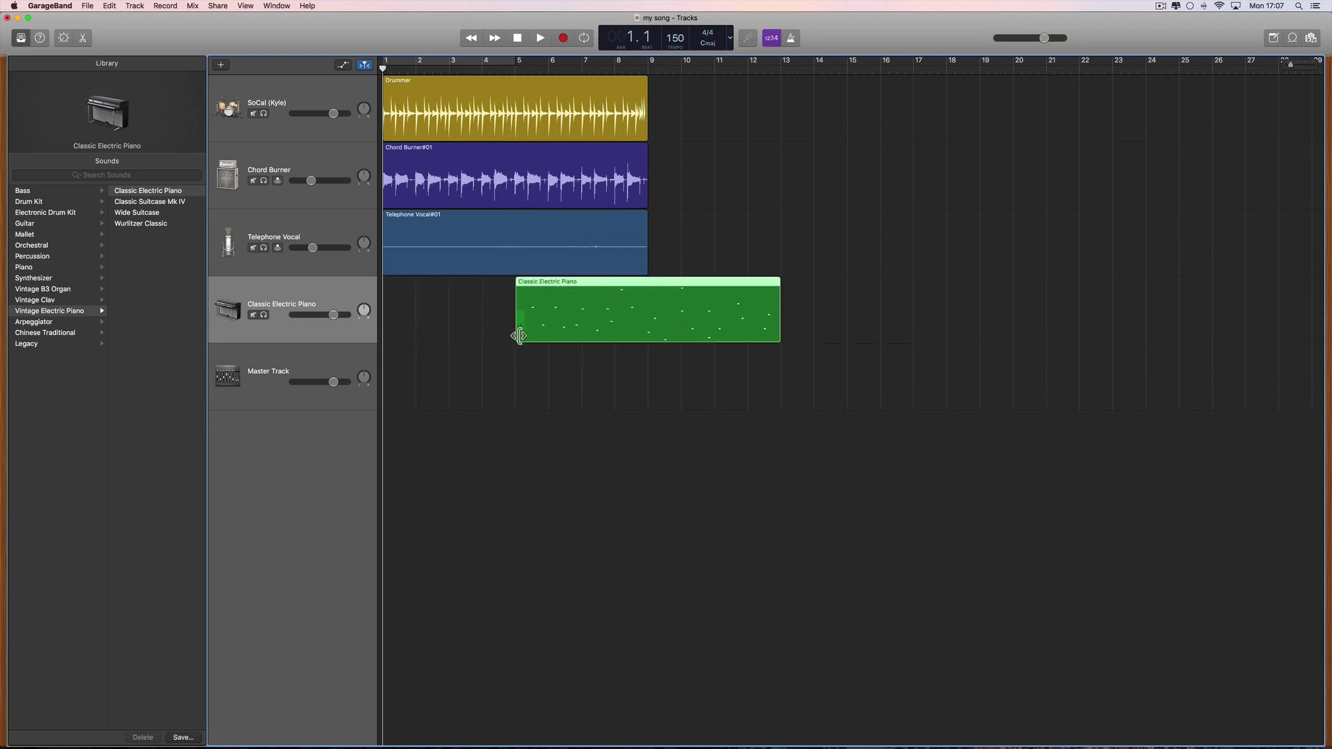
mouse_move(519, 336)
mouse_down()
mouse_move(398, 342)
mouse_move(630, 347)
mouse_move(424, 345)
mouse_move(630, 349)
mouse_move(516, 349)
mouse_up()
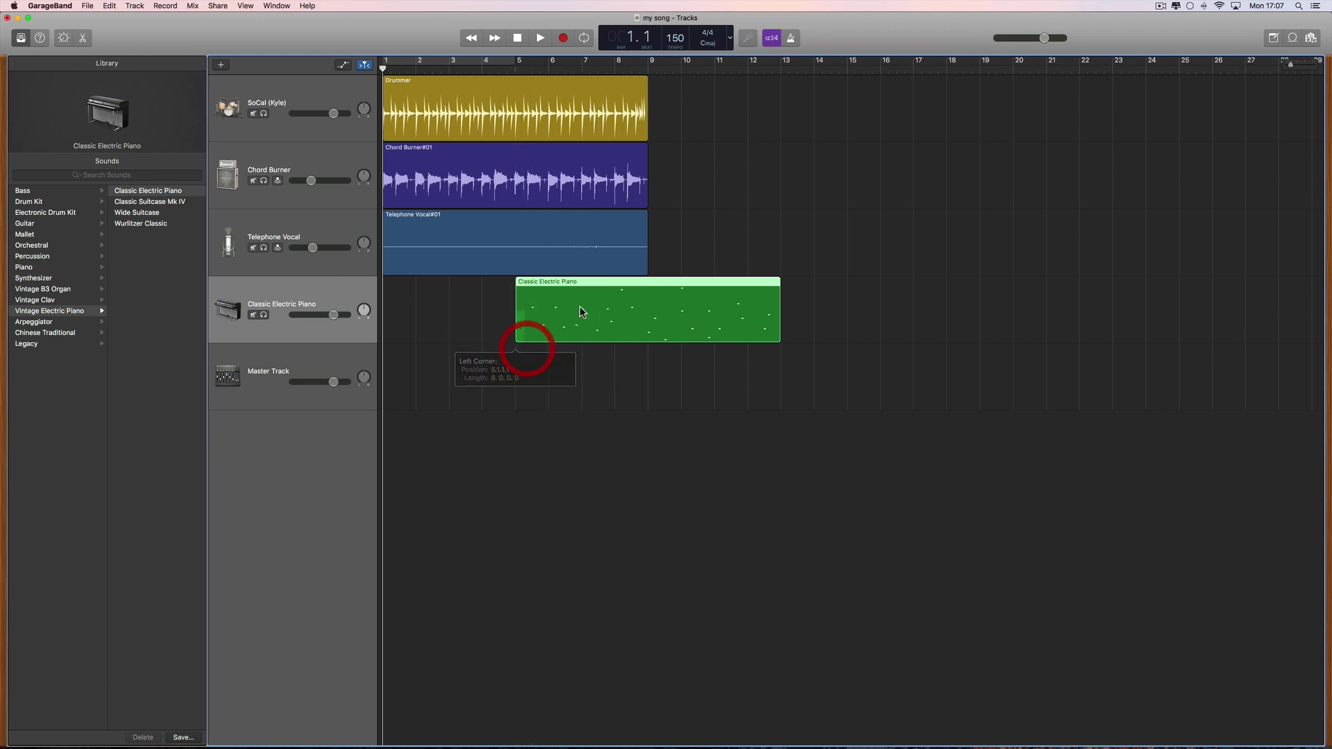
drag(594, 285, 497, 297)
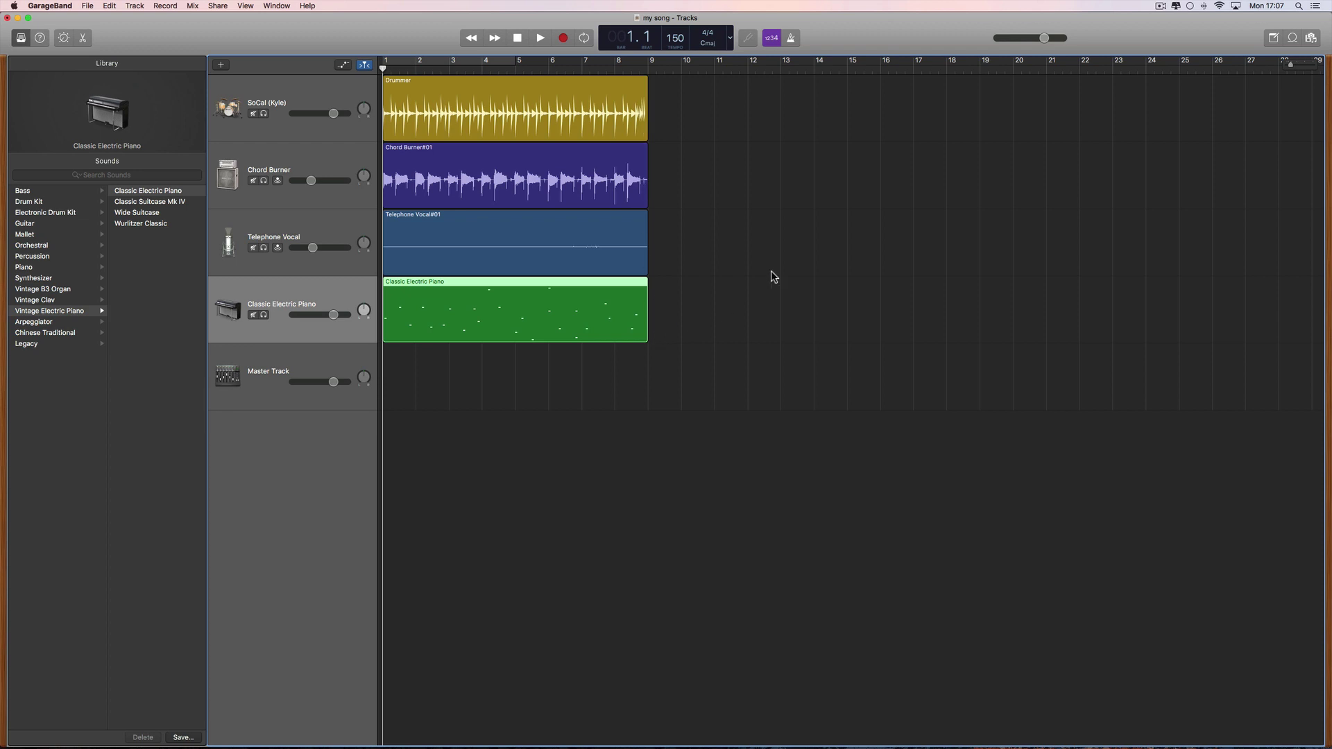
- Open the Classic Electric Piano region's notes and toggle its Smart Controls open and closed
scroll(771, 277, right, 1)
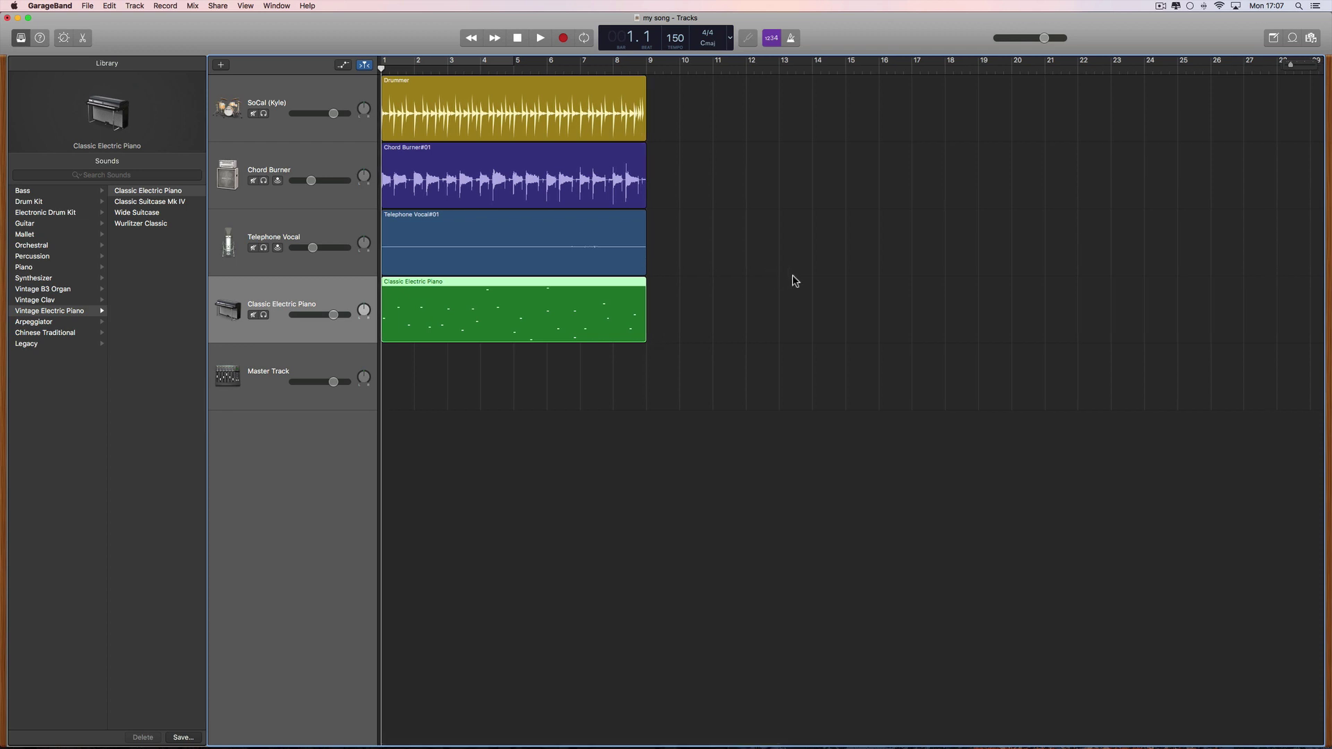
double_click(495, 292)
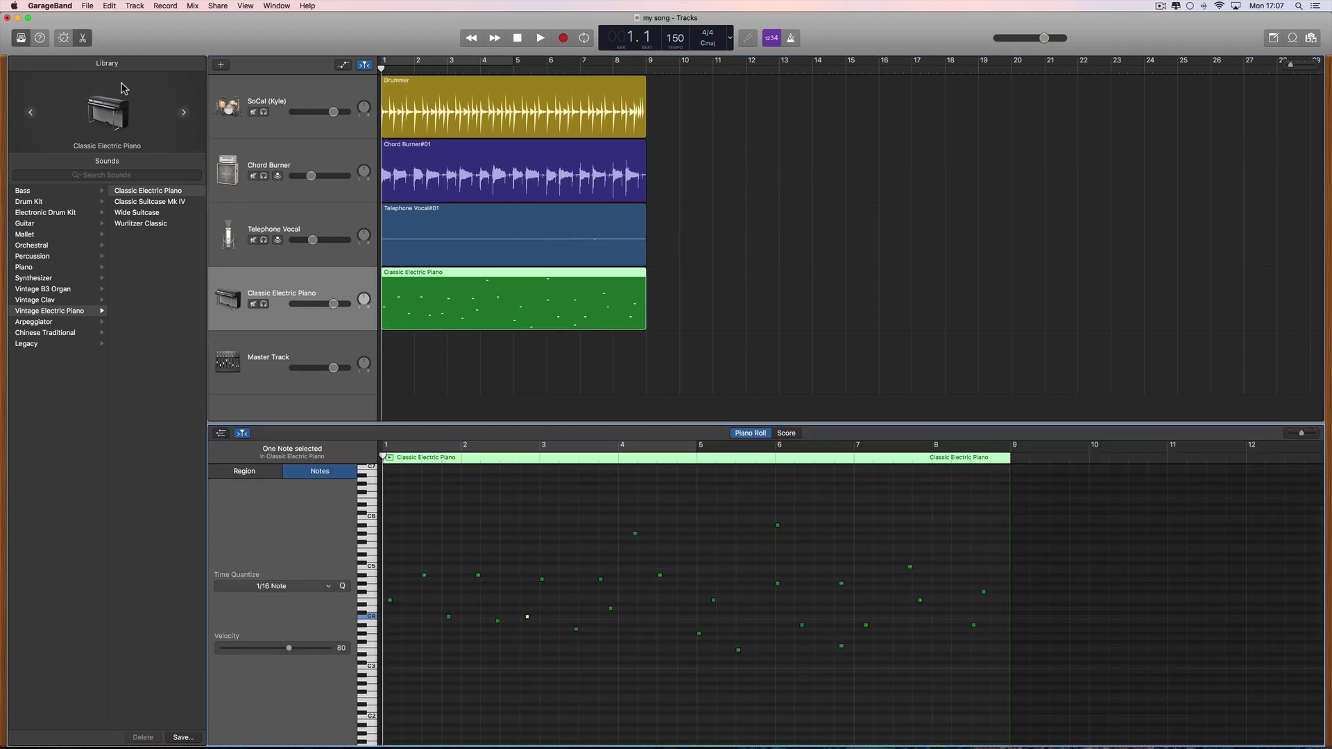
click(63, 37)
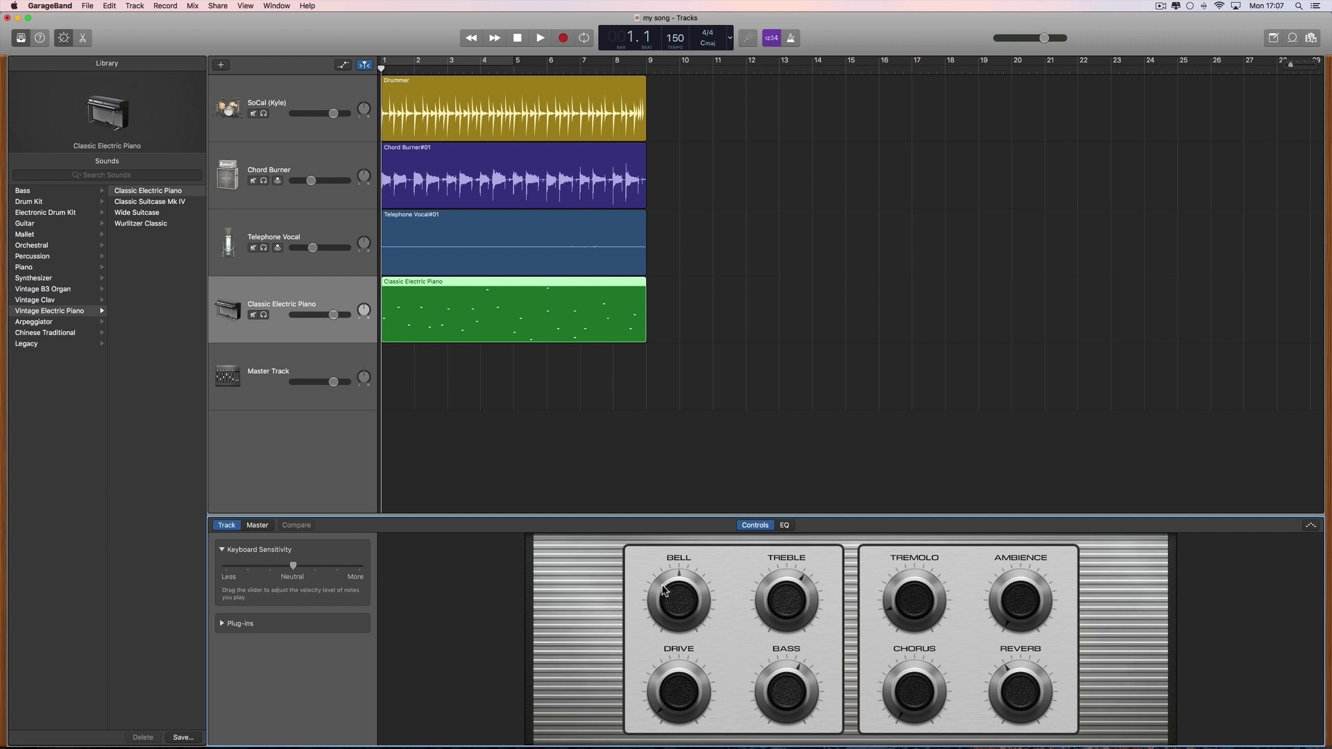
click(65, 39)
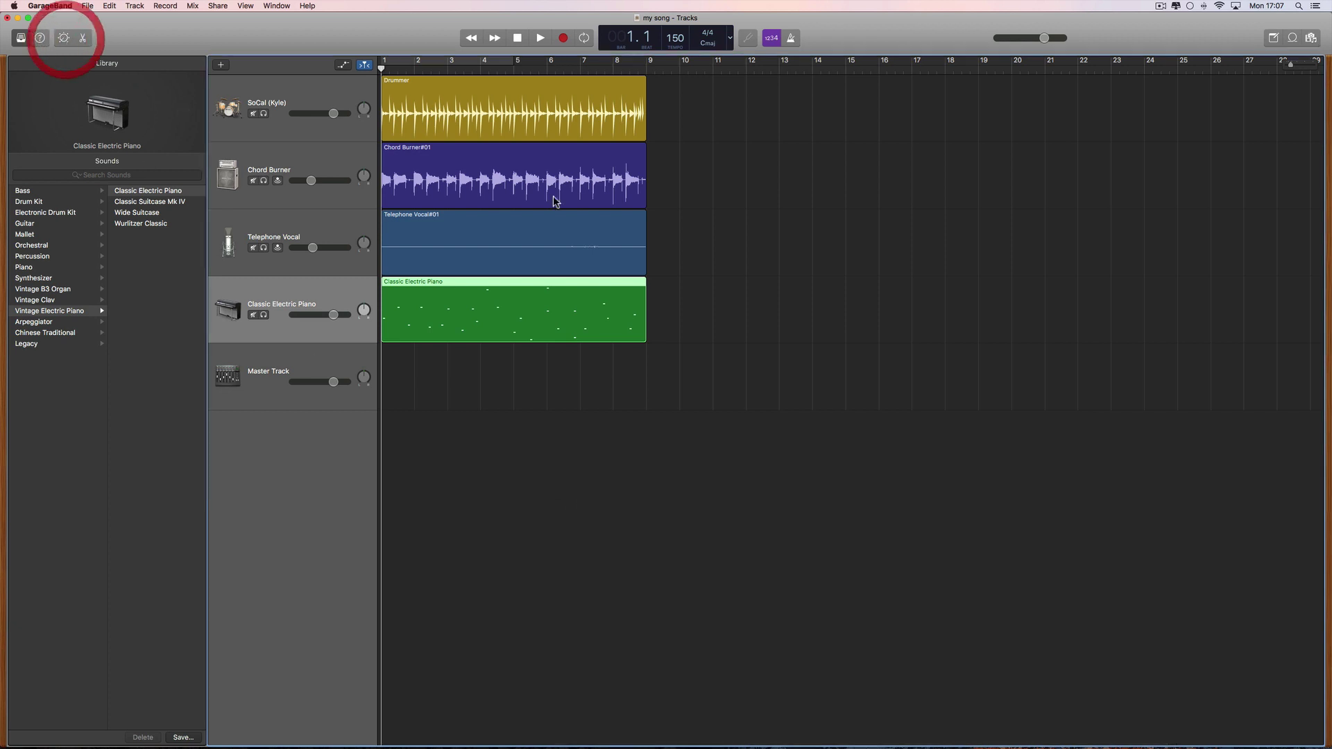
- Open the SoCal track's Drummer editor and browse Rock, Songwriter, then Percussion drummers
click(313, 87)
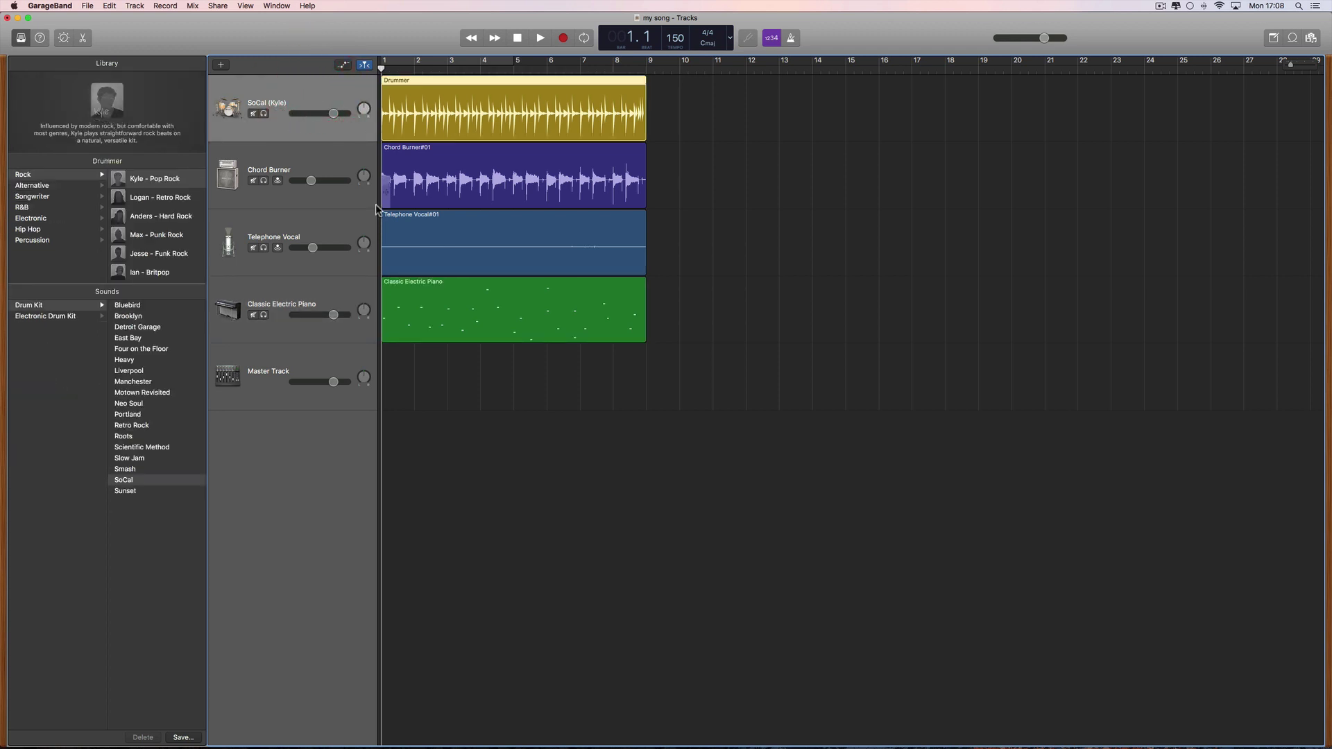
click(83, 38)
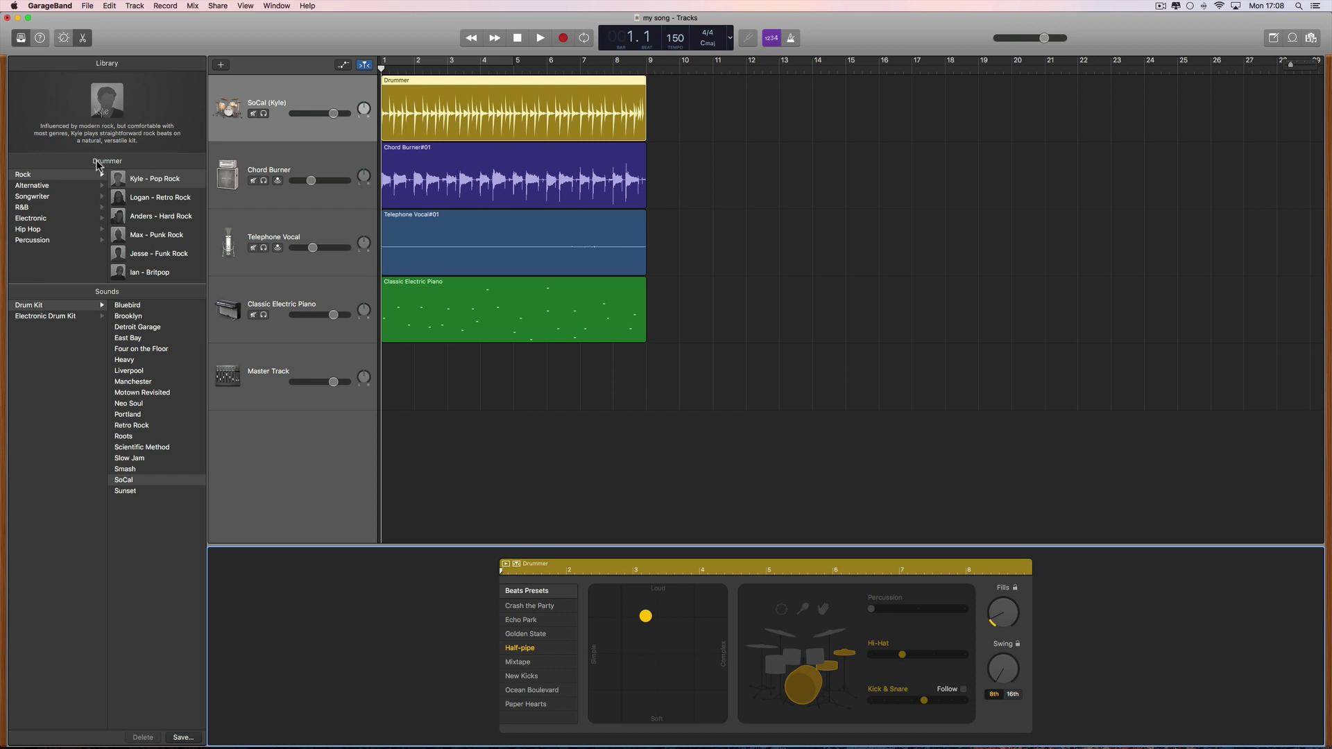
click(33, 176)
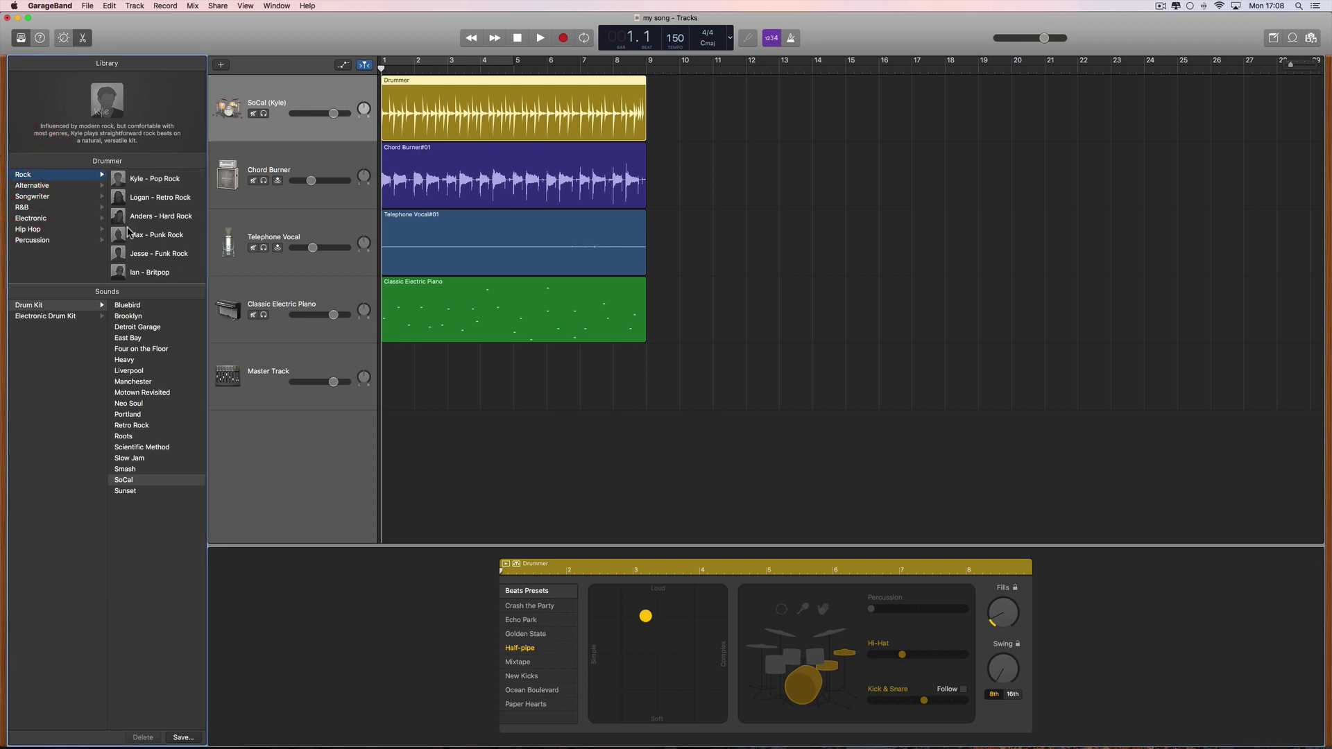
click(42, 197)
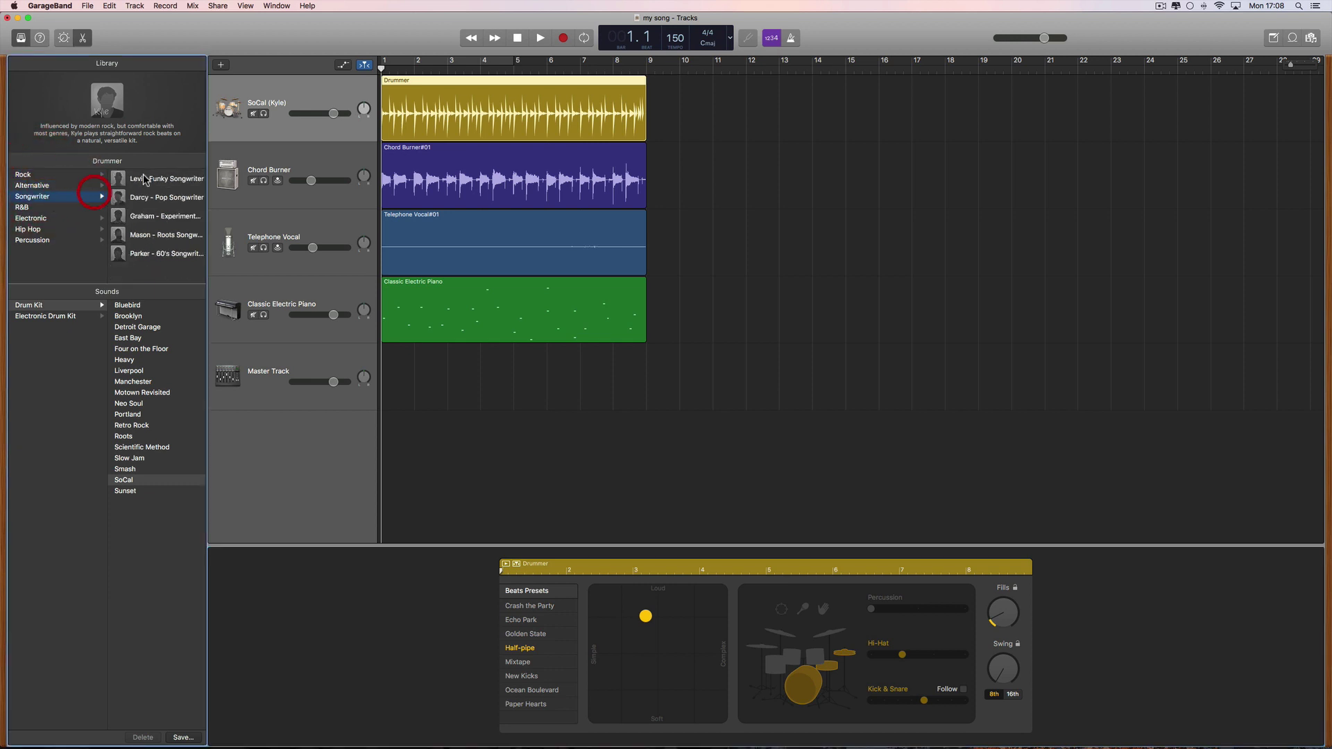
click(43, 242)
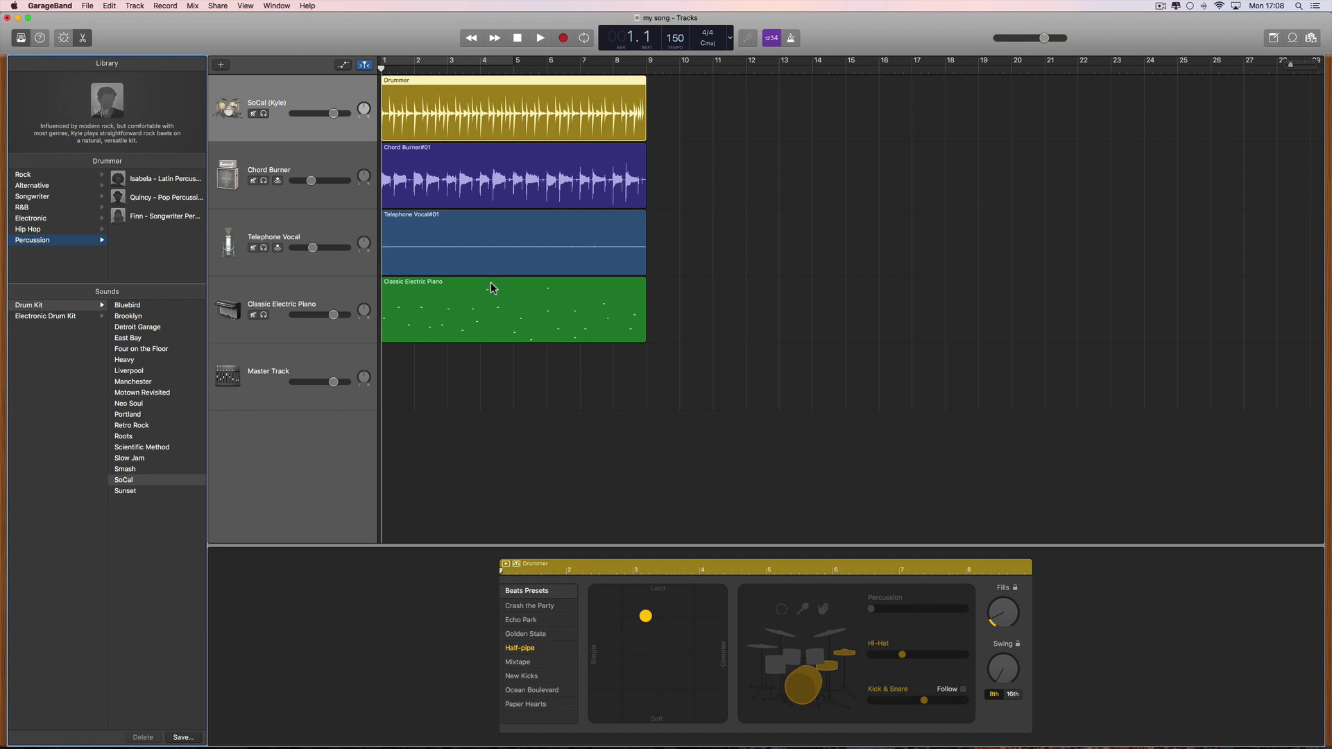
click(144, 184)
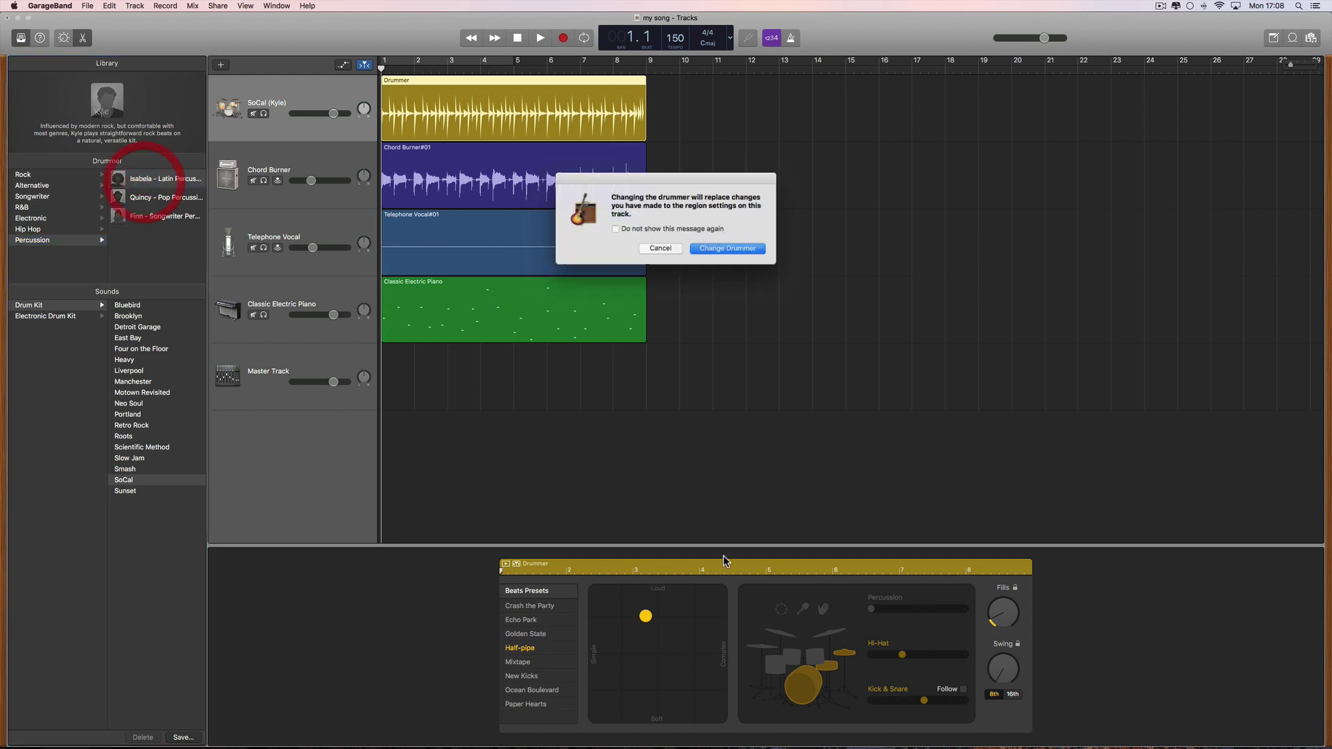
click(724, 248)
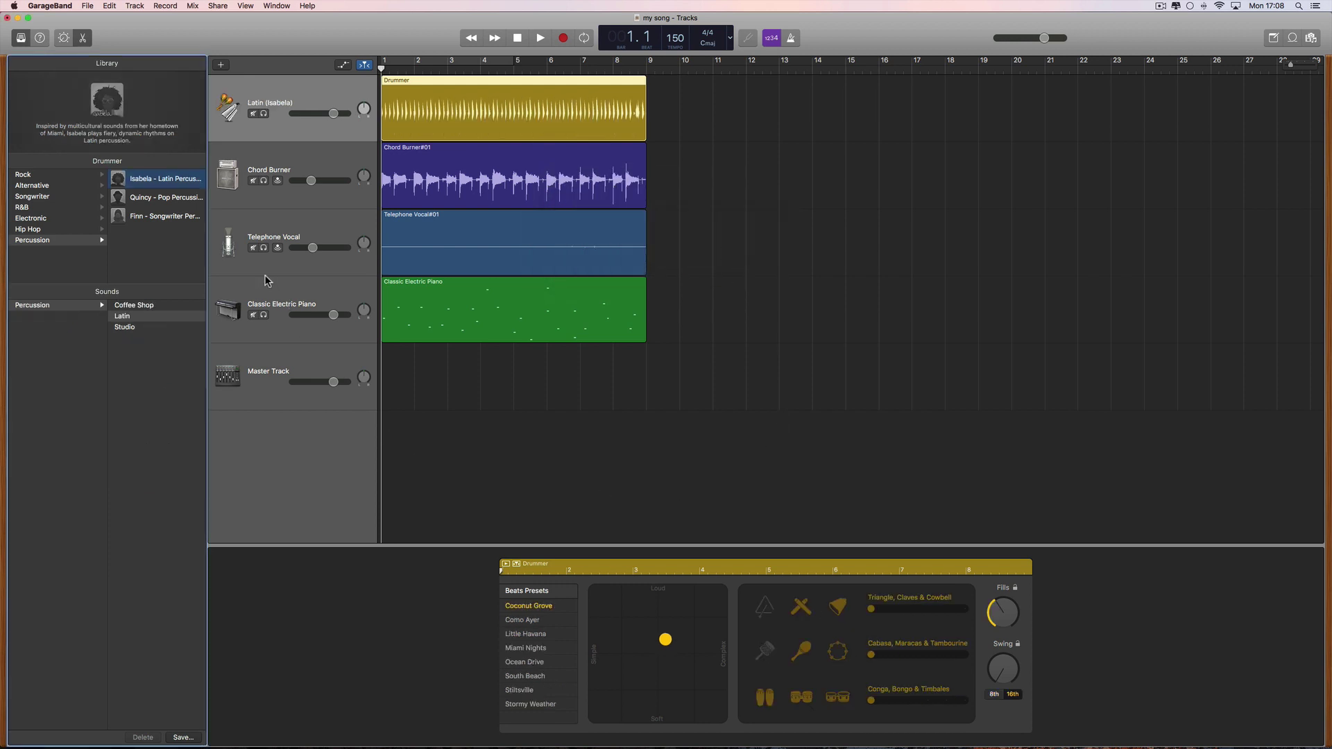
click(253, 247)
click(254, 180)
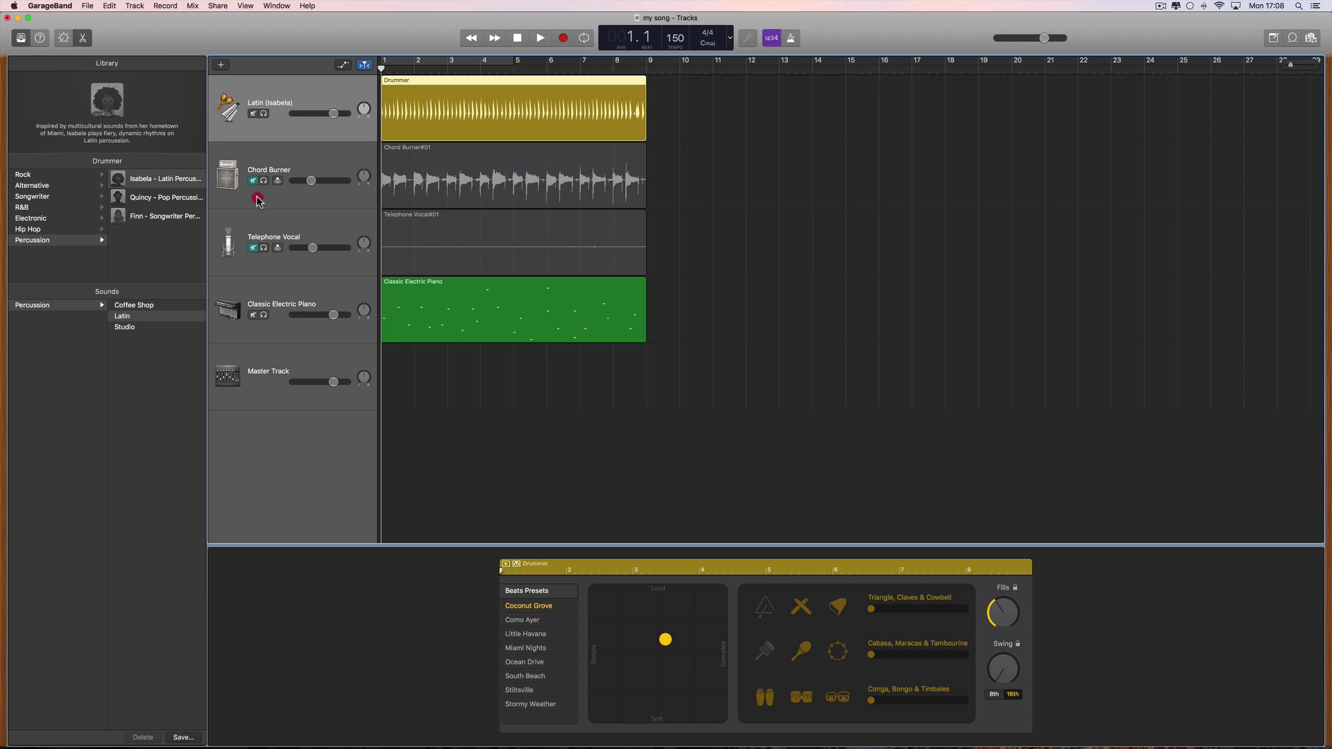
click(253, 315)
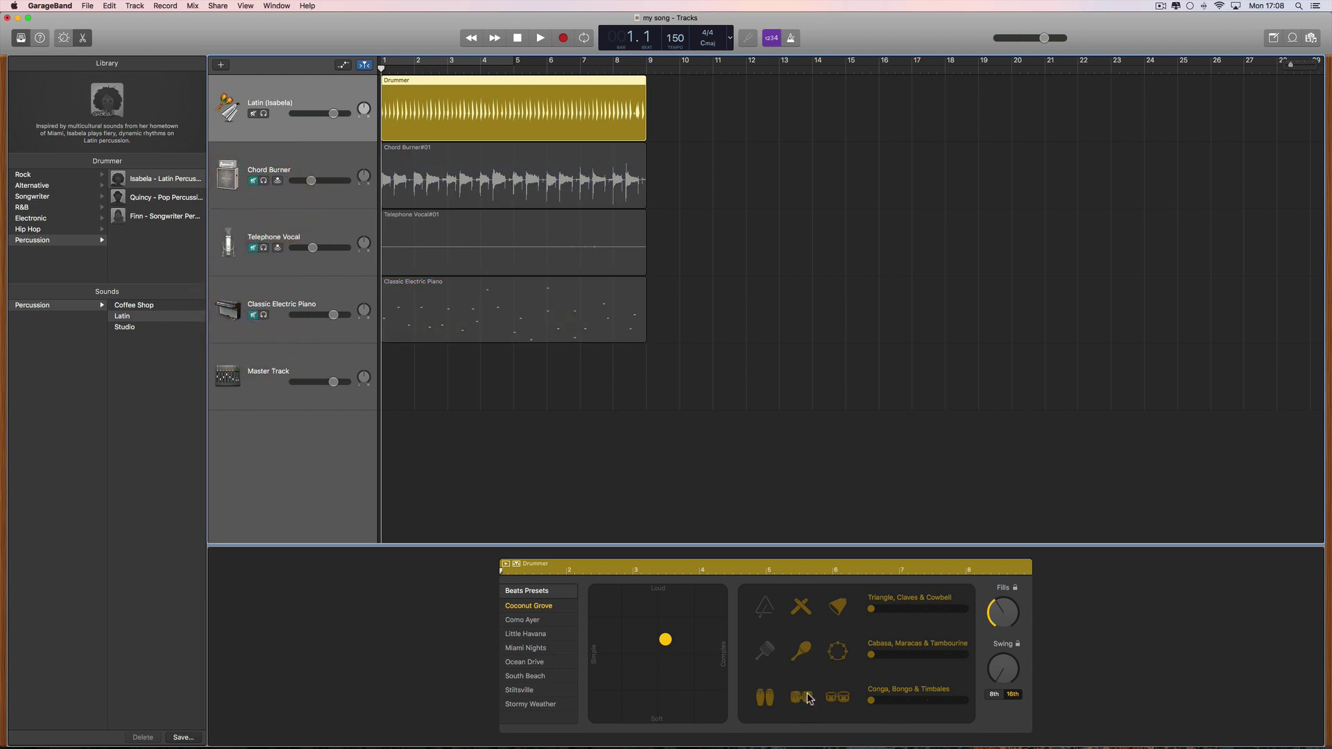
click(879, 701)
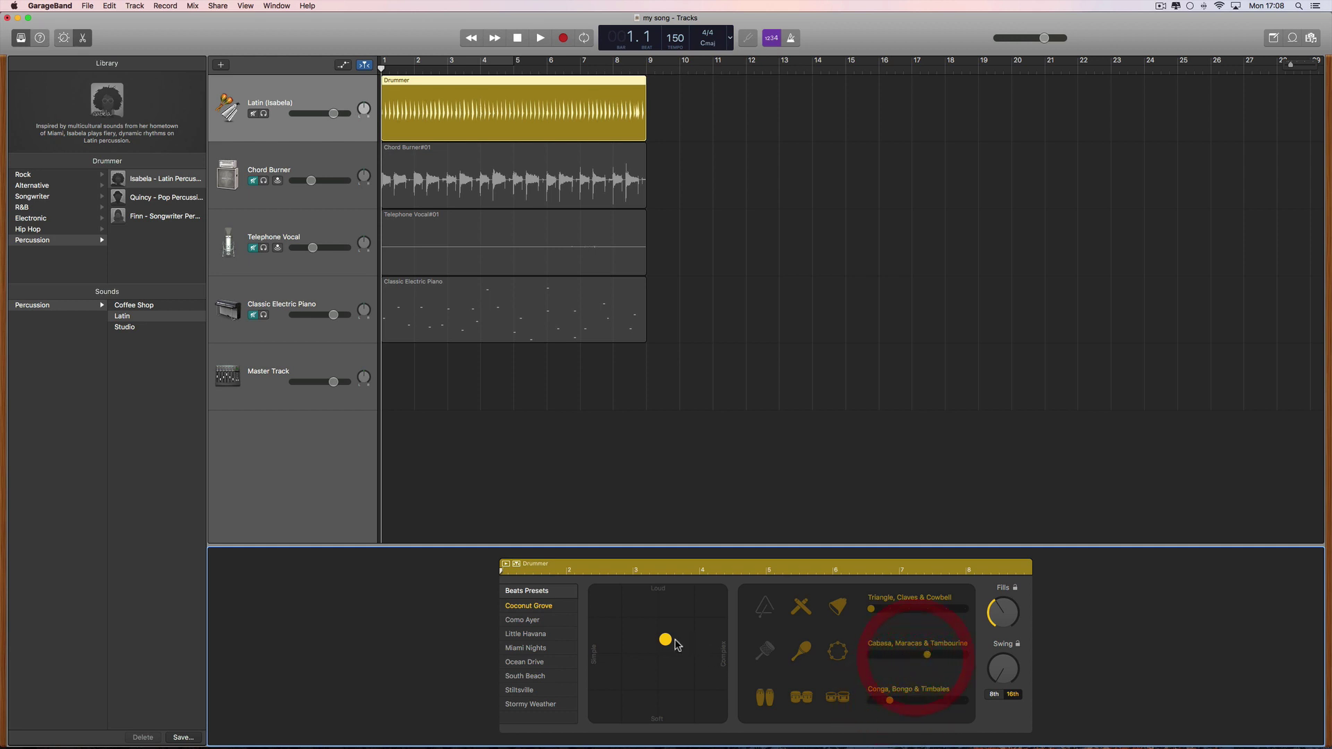
drag(661, 617, 699, 621)
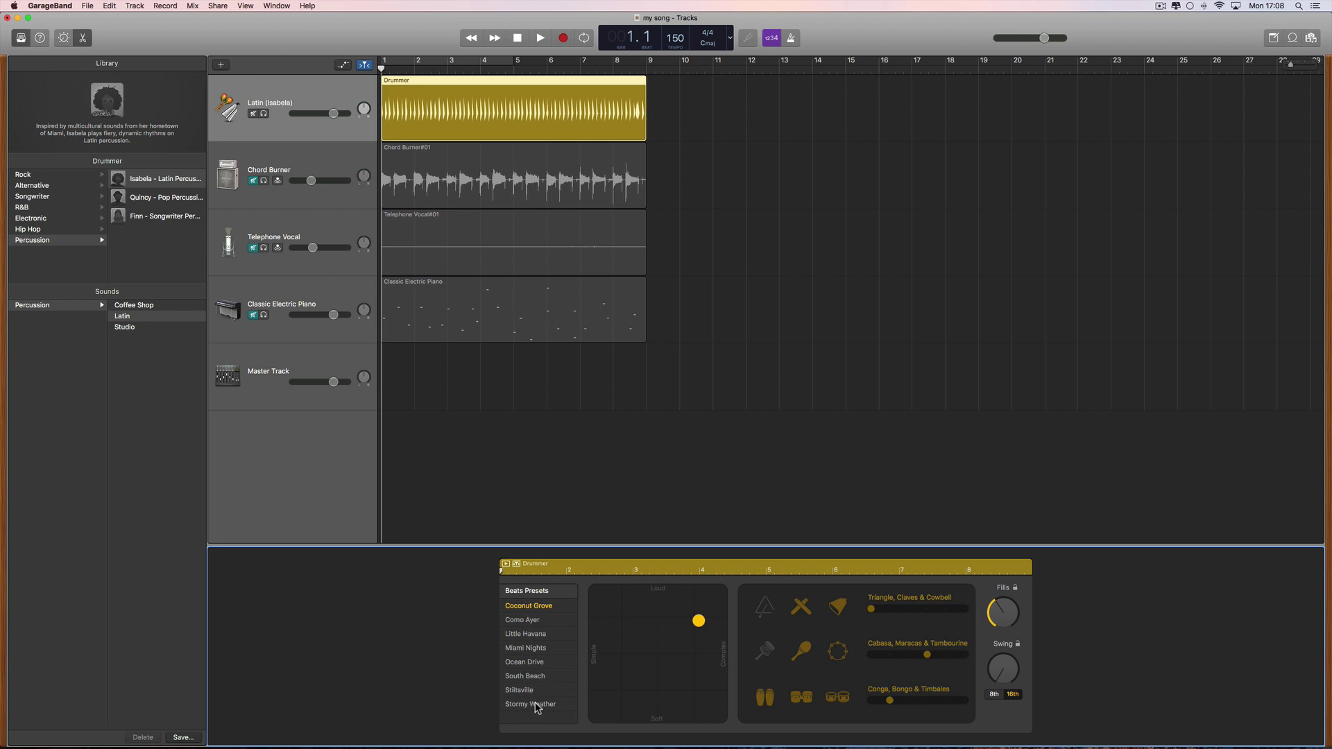
key(space)
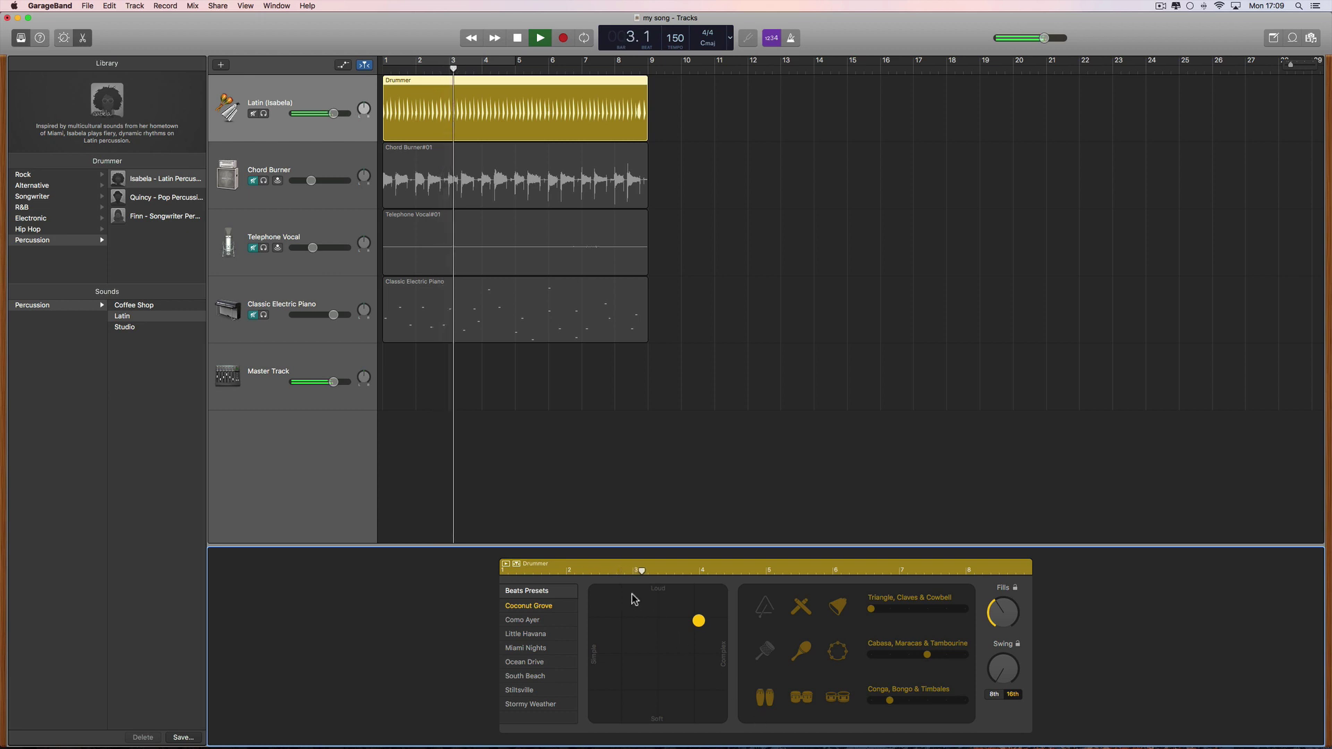
key(space)
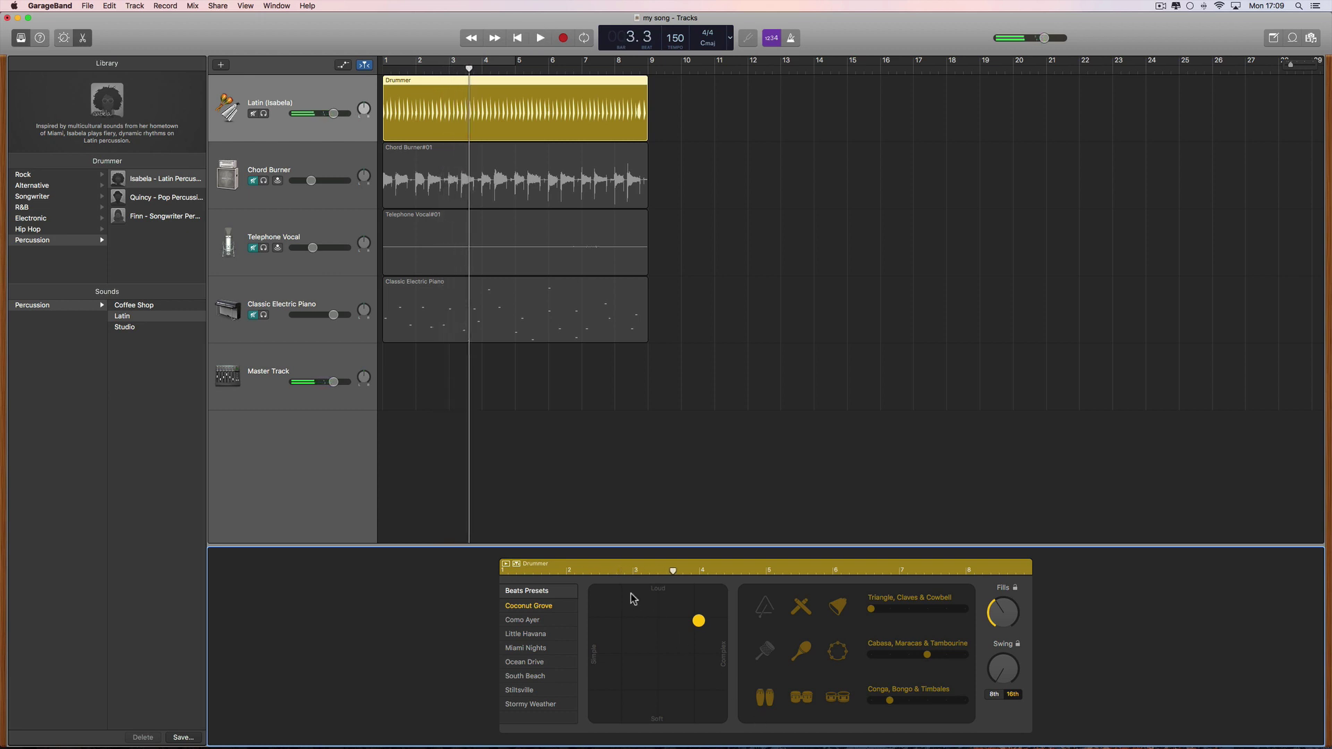
key(space)
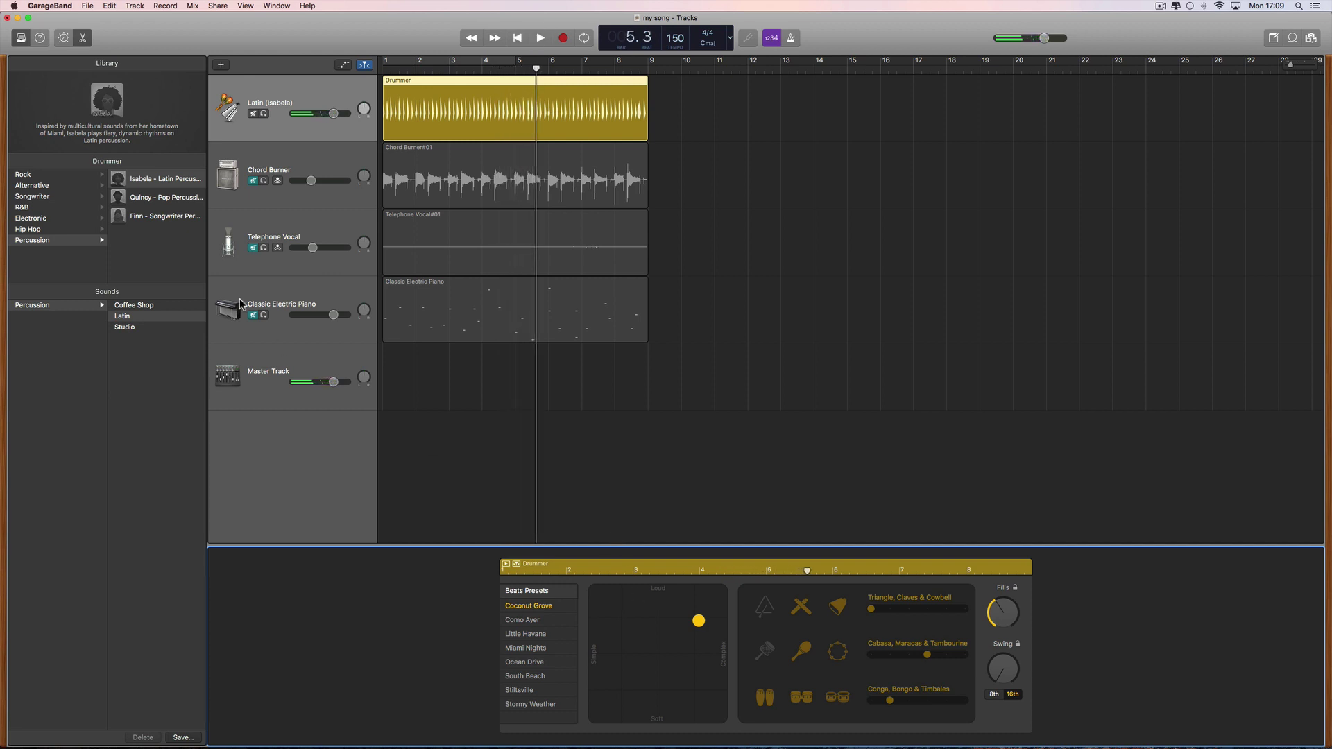
- Replace the drummer with Quincy, make the beat more complex, and enable conga, shaker and jam block parts
click(157, 199)
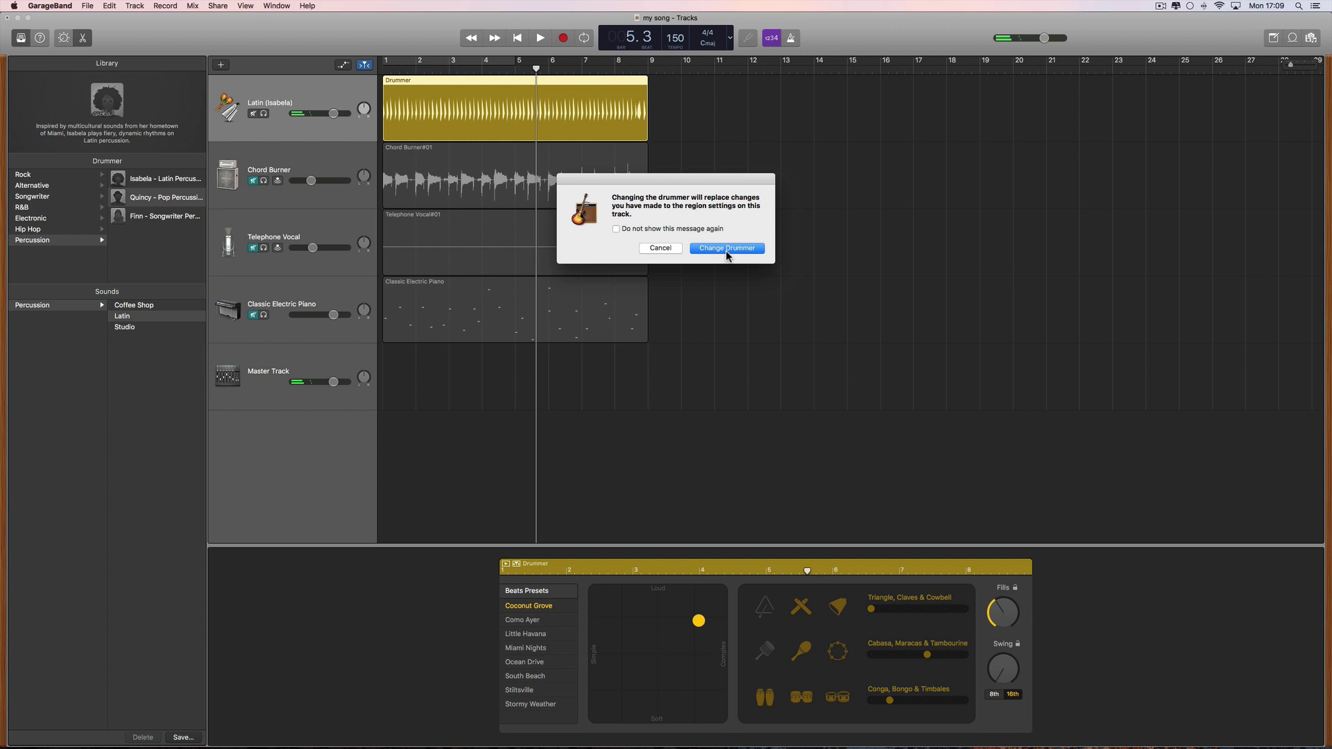
click(727, 249)
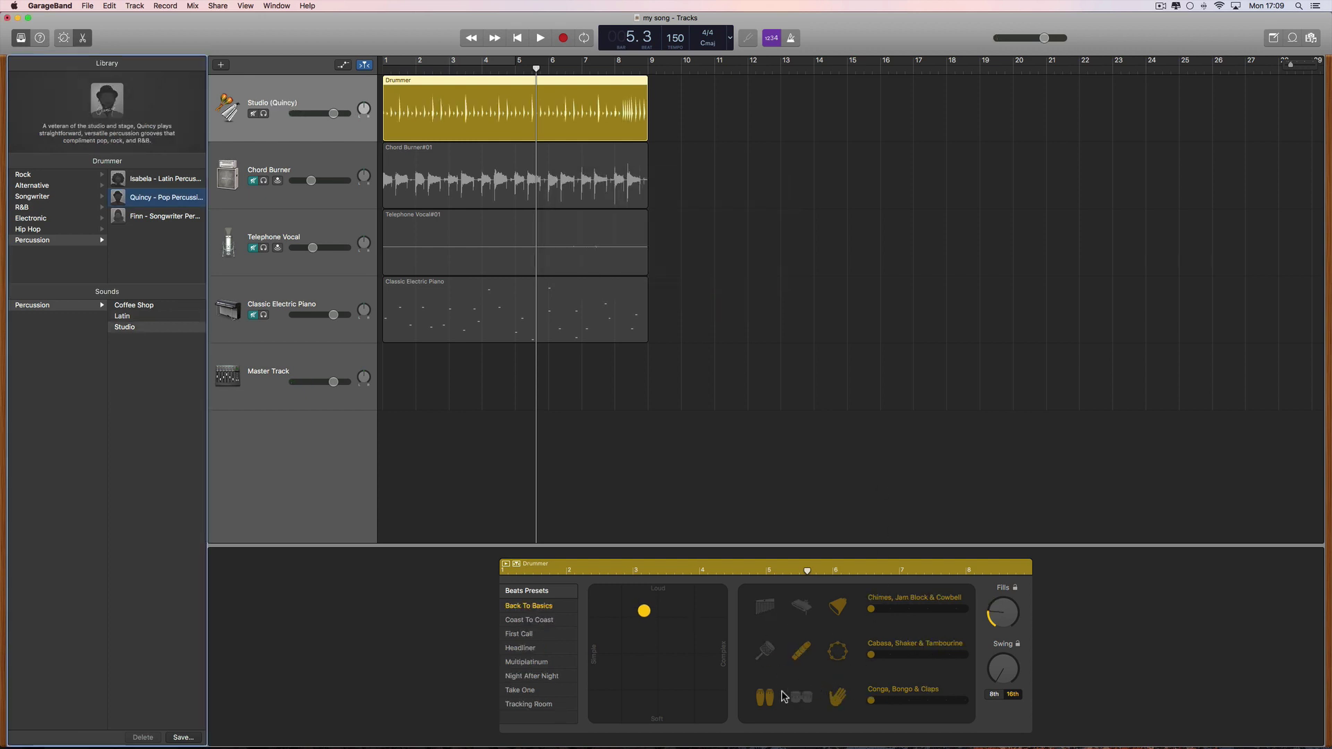
drag(649, 616, 715, 623)
click(709, 607)
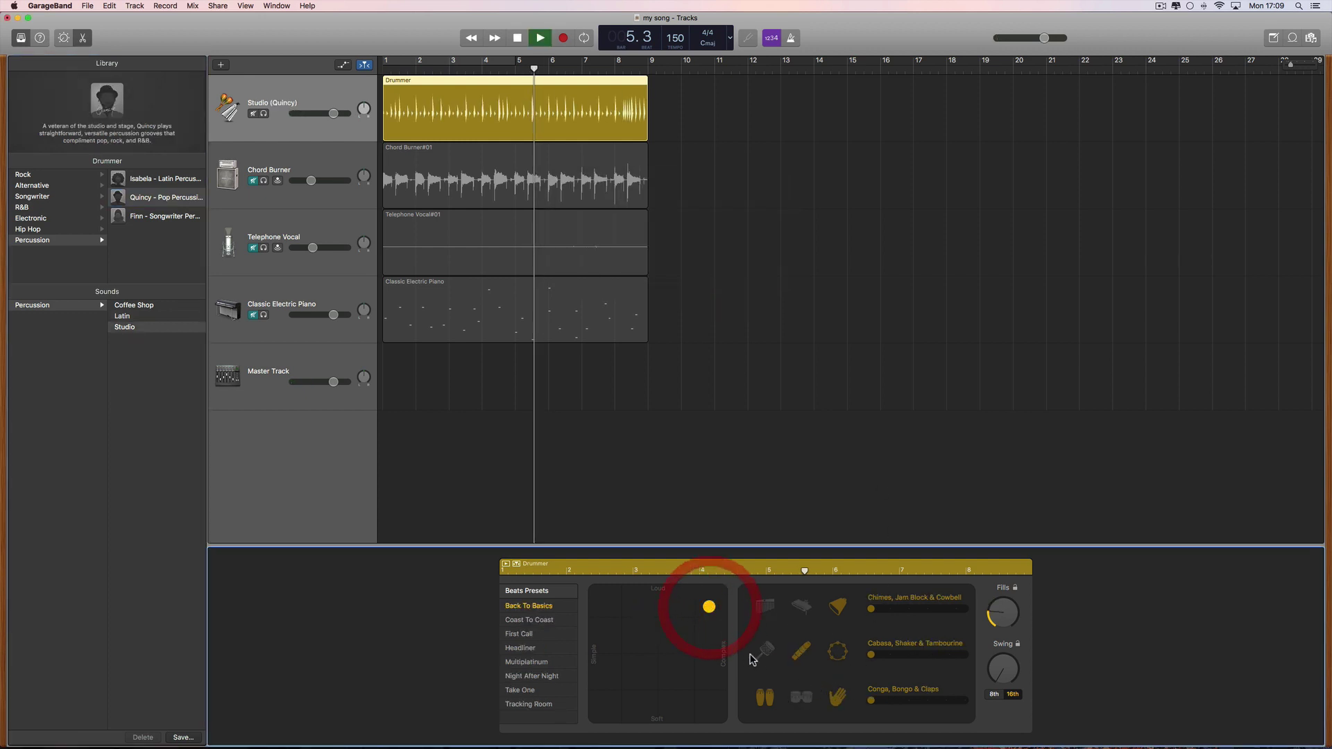
click(802, 697)
click(764, 652)
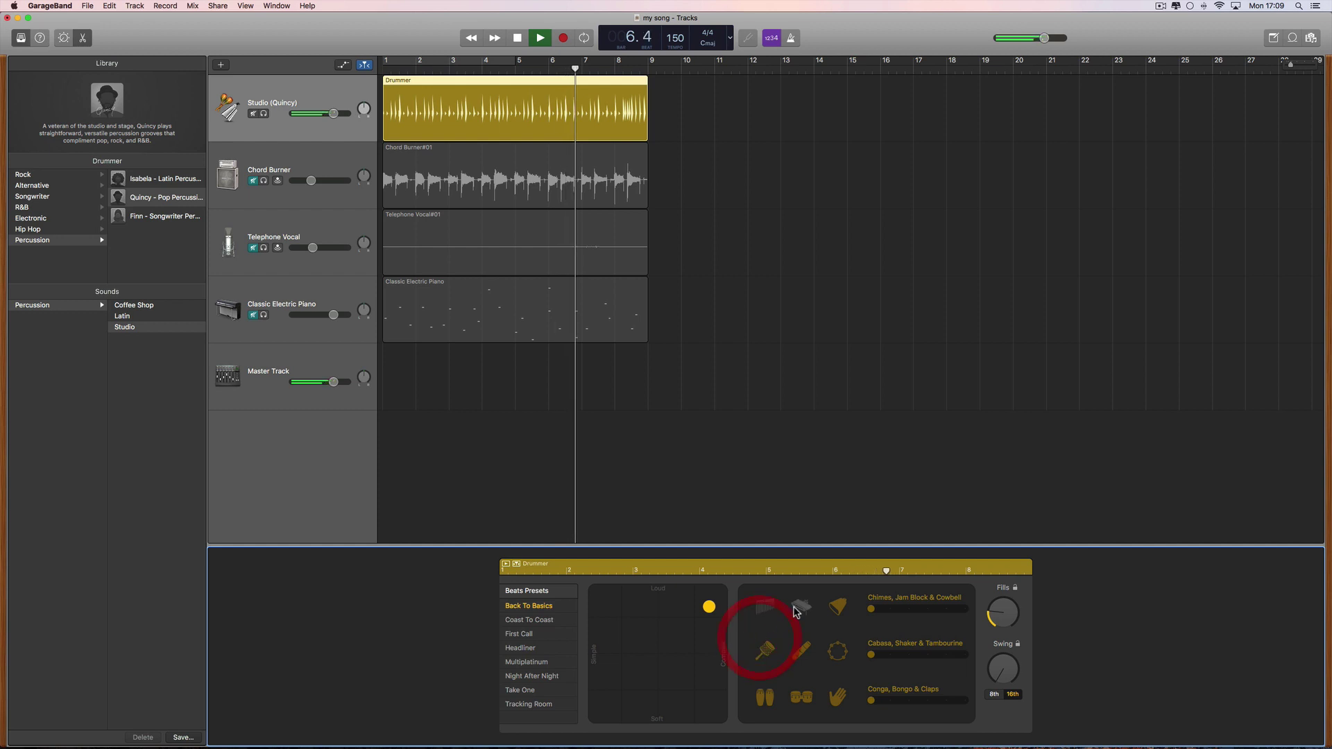
click(803, 608)
- Loop bars 1–5 and balance the Chimes, Shaker and Conga levels, leaving Conga midway
click(910, 700)
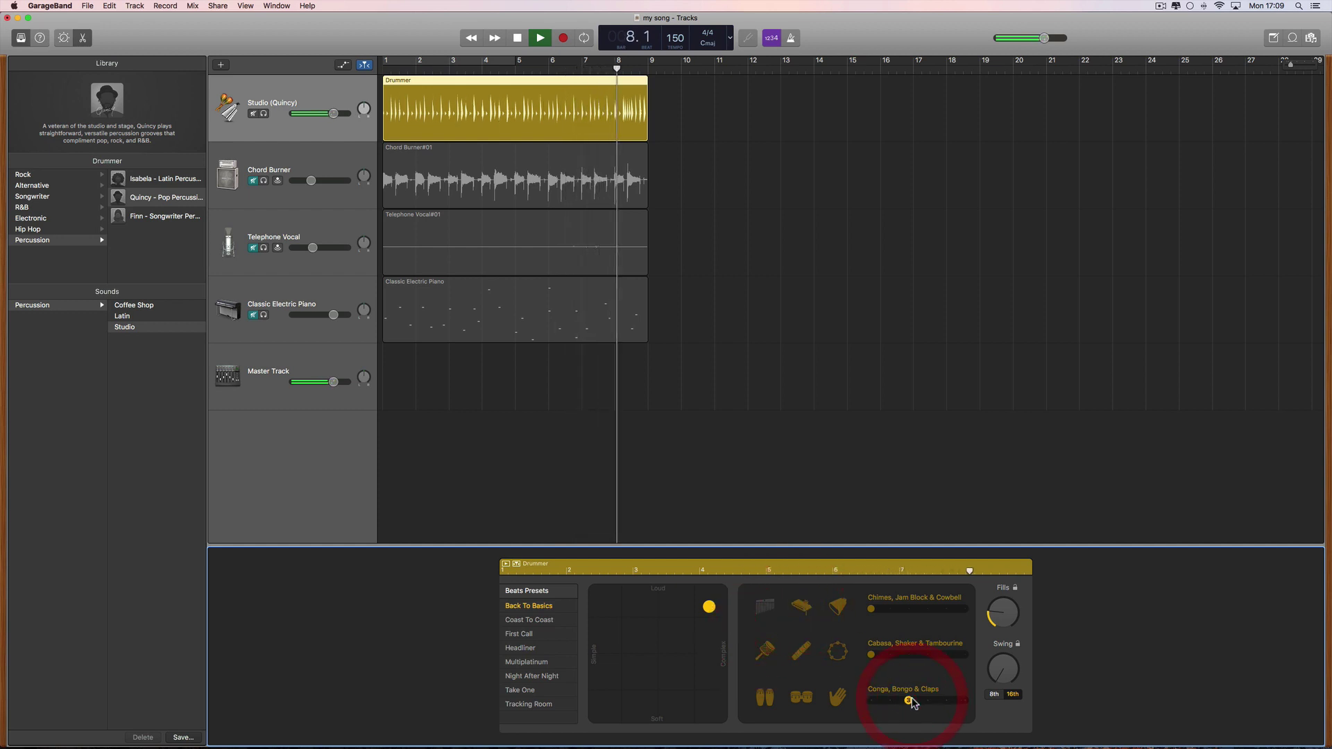
click(908, 655)
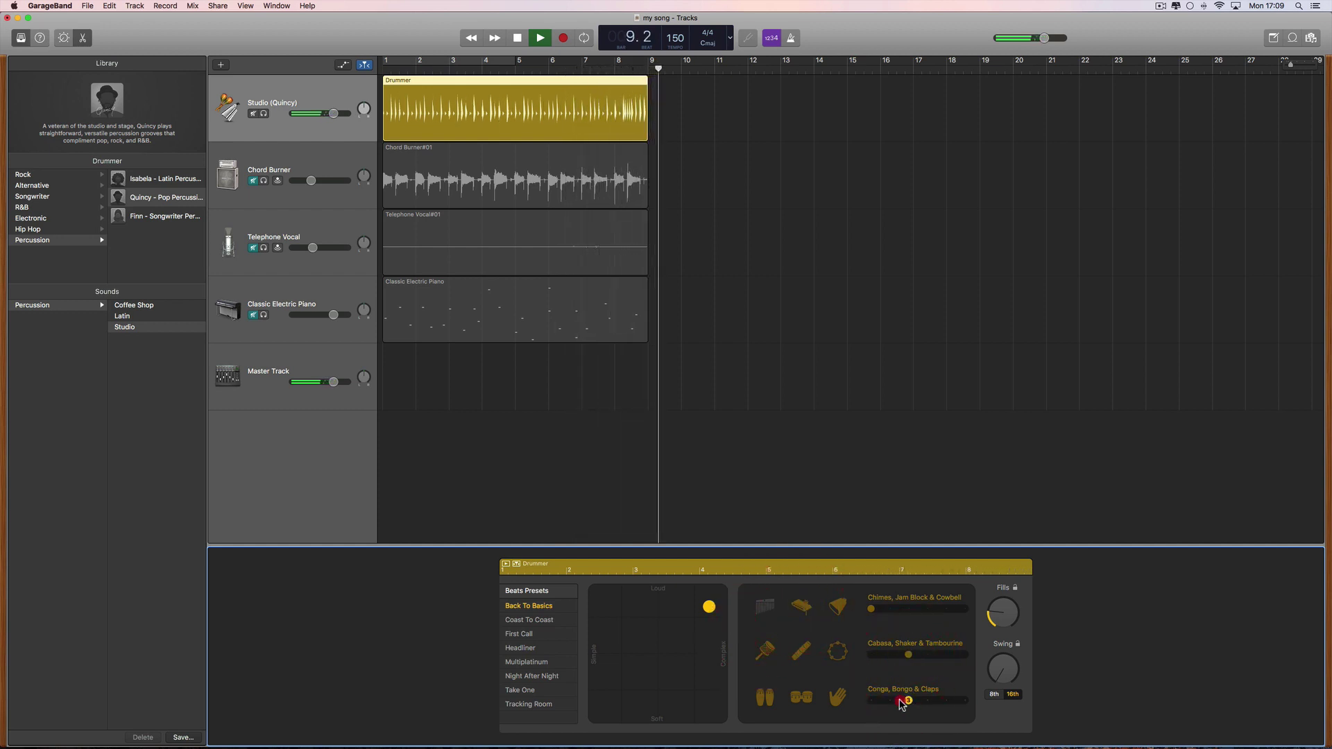
click(891, 699)
key(space)
click(486, 63)
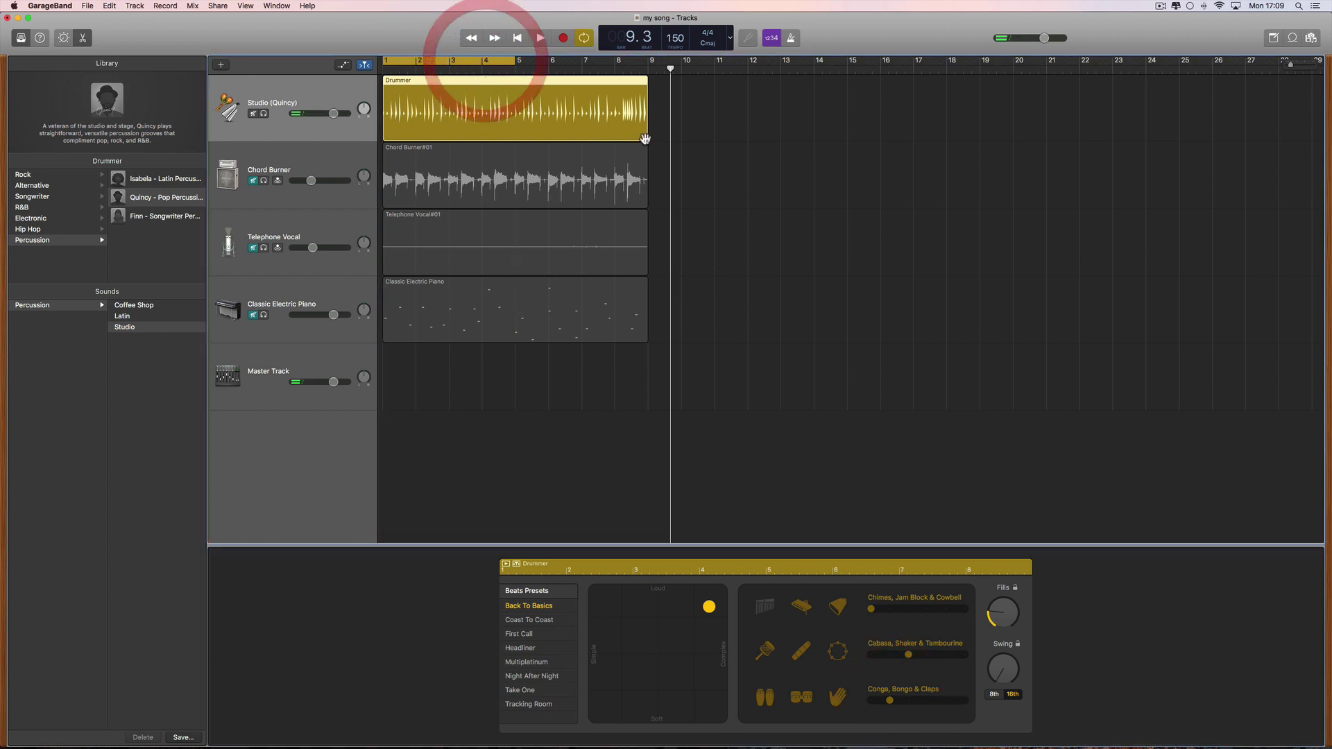
key(space)
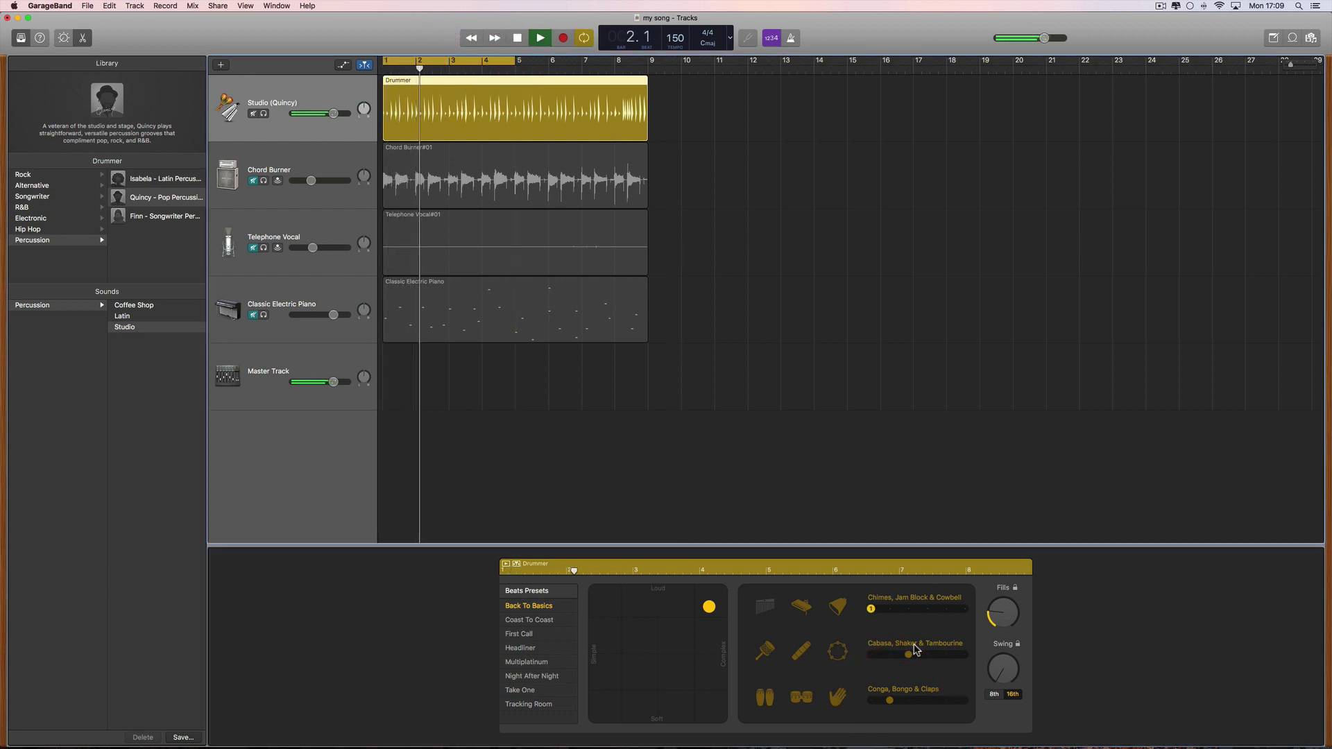
click(940, 609)
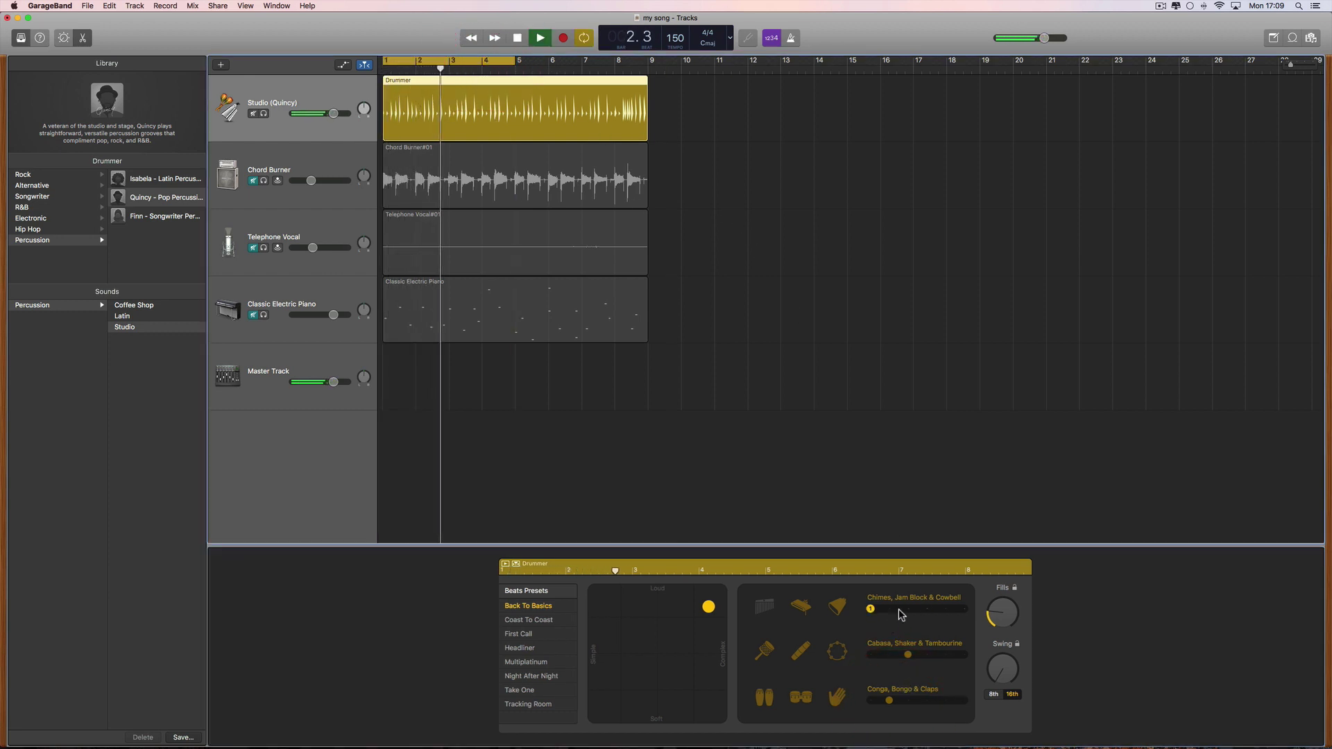
click(928, 654)
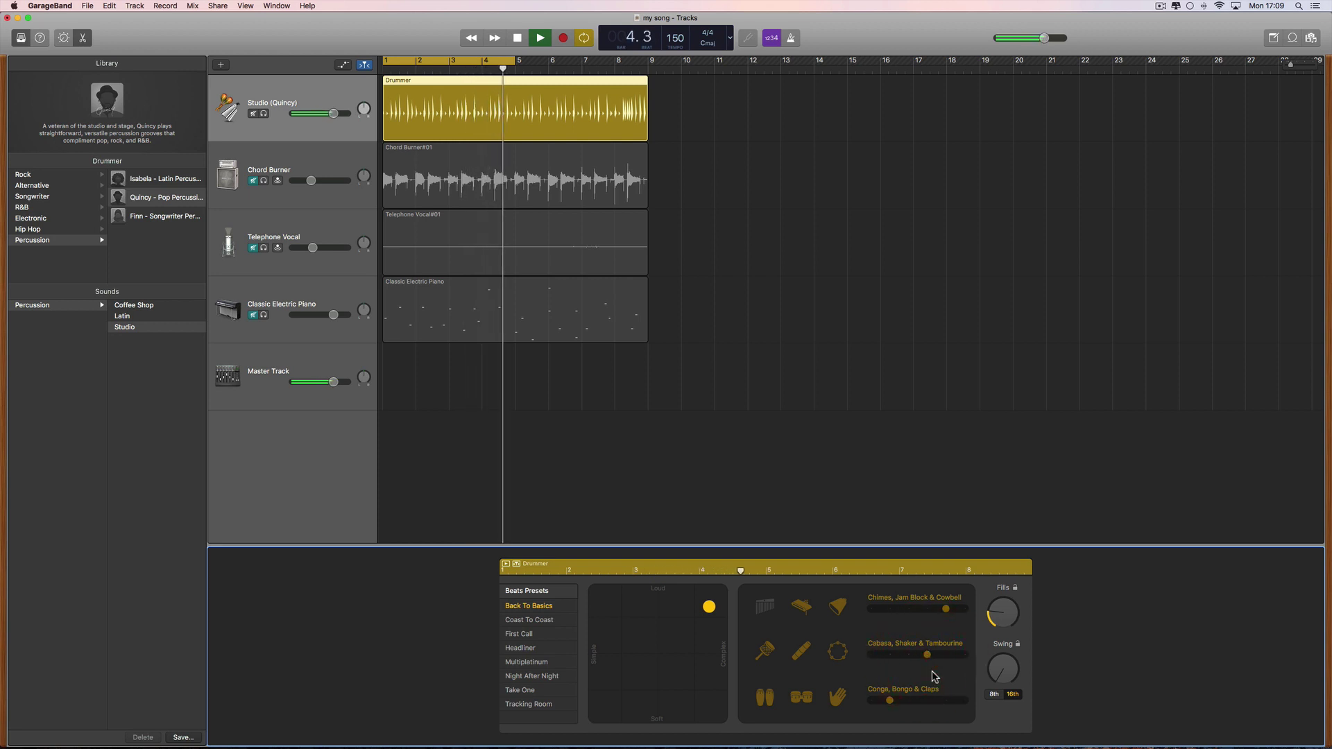
click(943, 701)
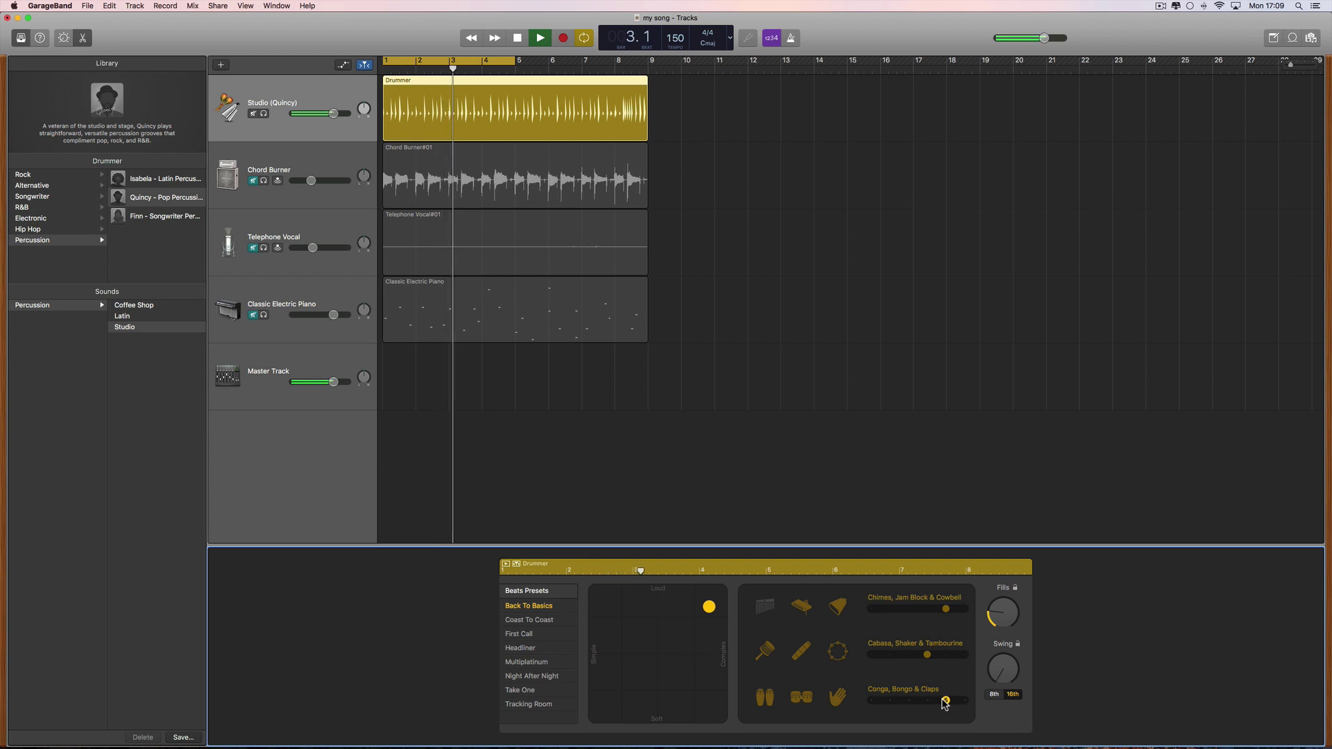
click(902, 701)
- Replace the drummer with Finn and enable the foot-stomp part
key(space)
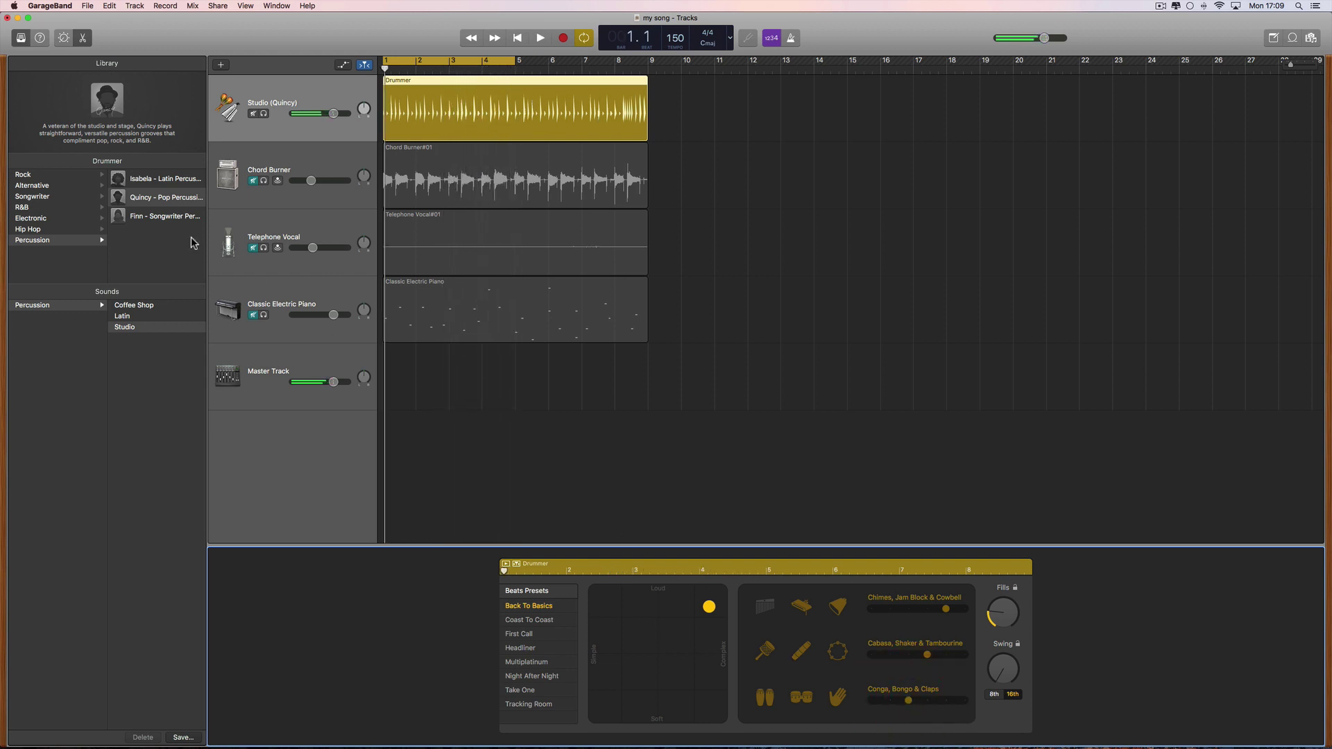
click(157, 220)
click(705, 250)
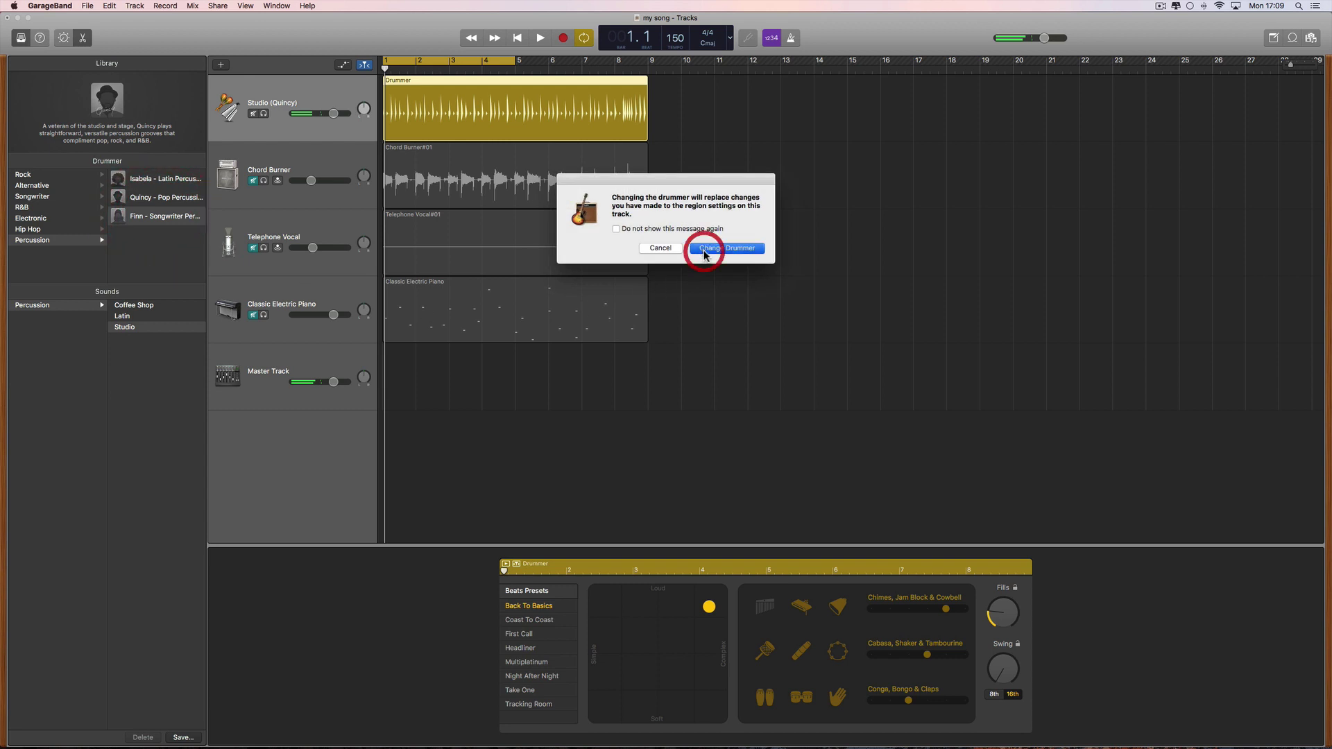
click(802, 696)
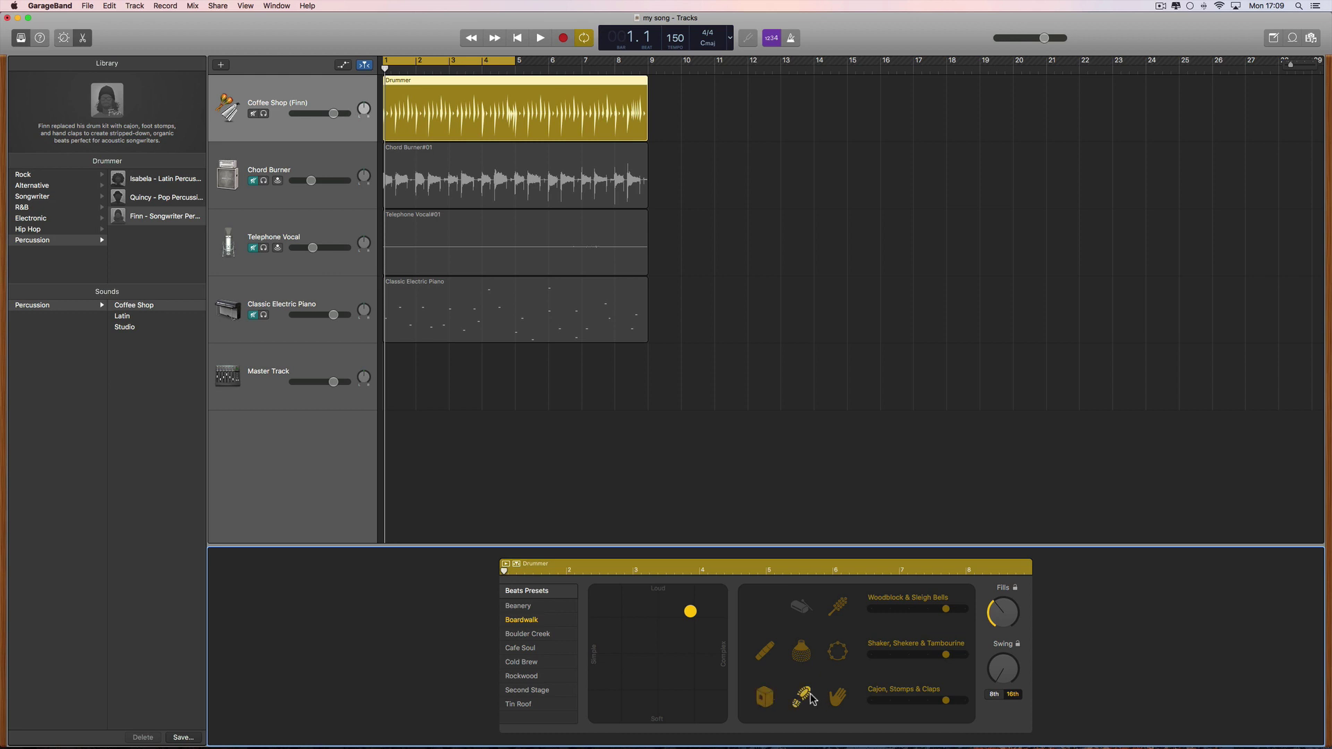
click(909, 701)
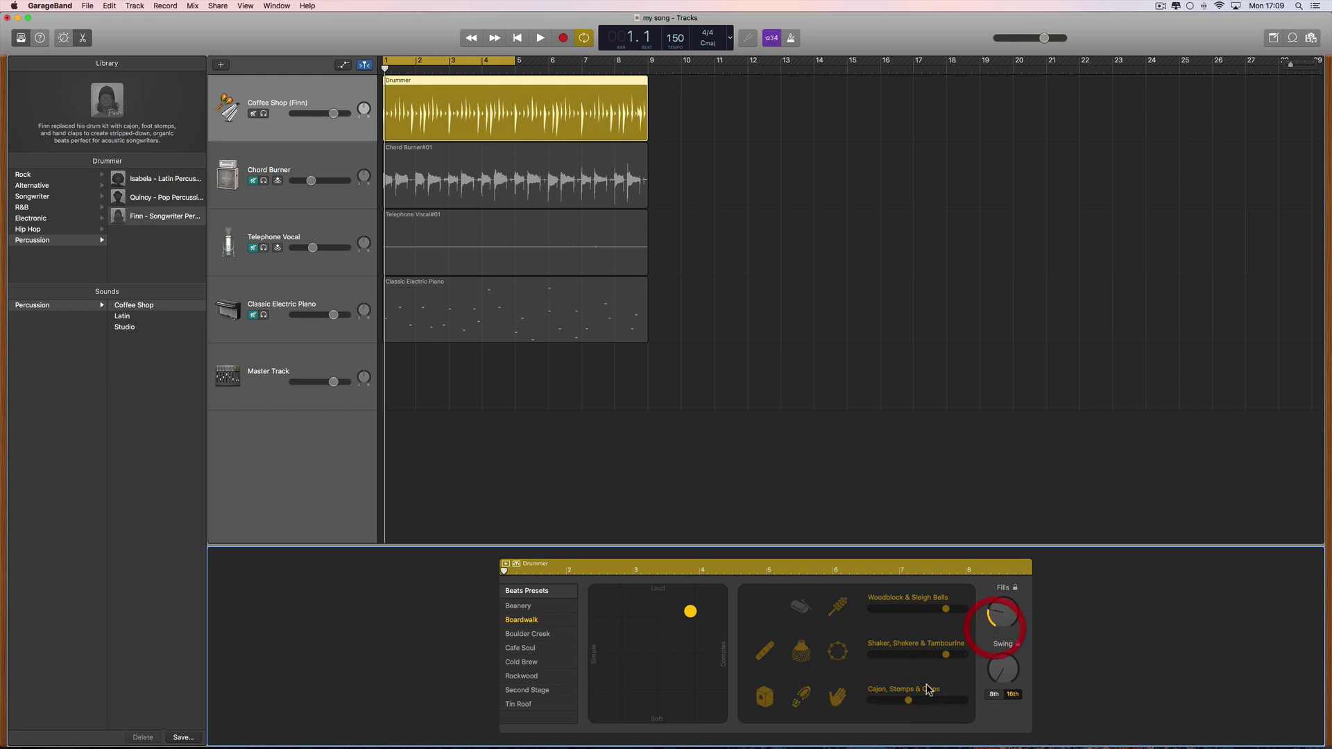
- Balance the Cajon, Stomps & Claps and Shaker, Shekere & Tambourine levels while auditioning
key(space)
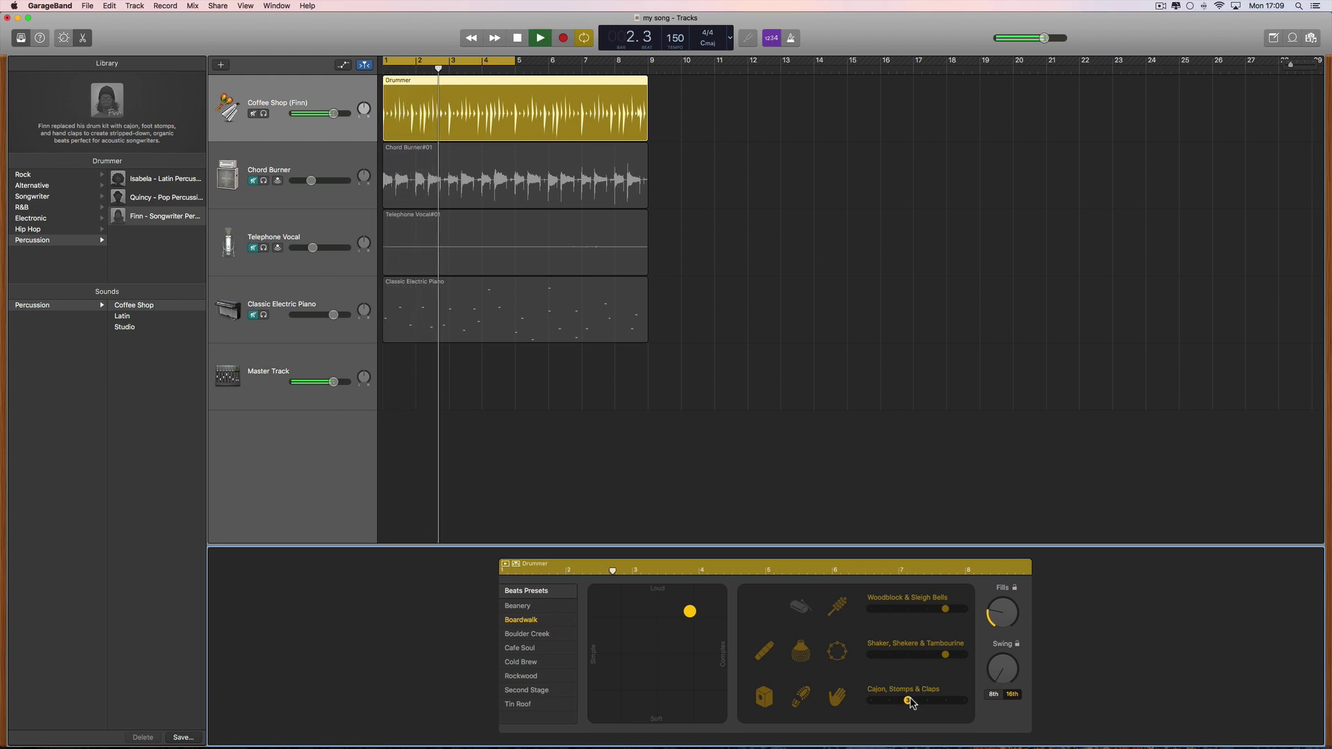
click(899, 701)
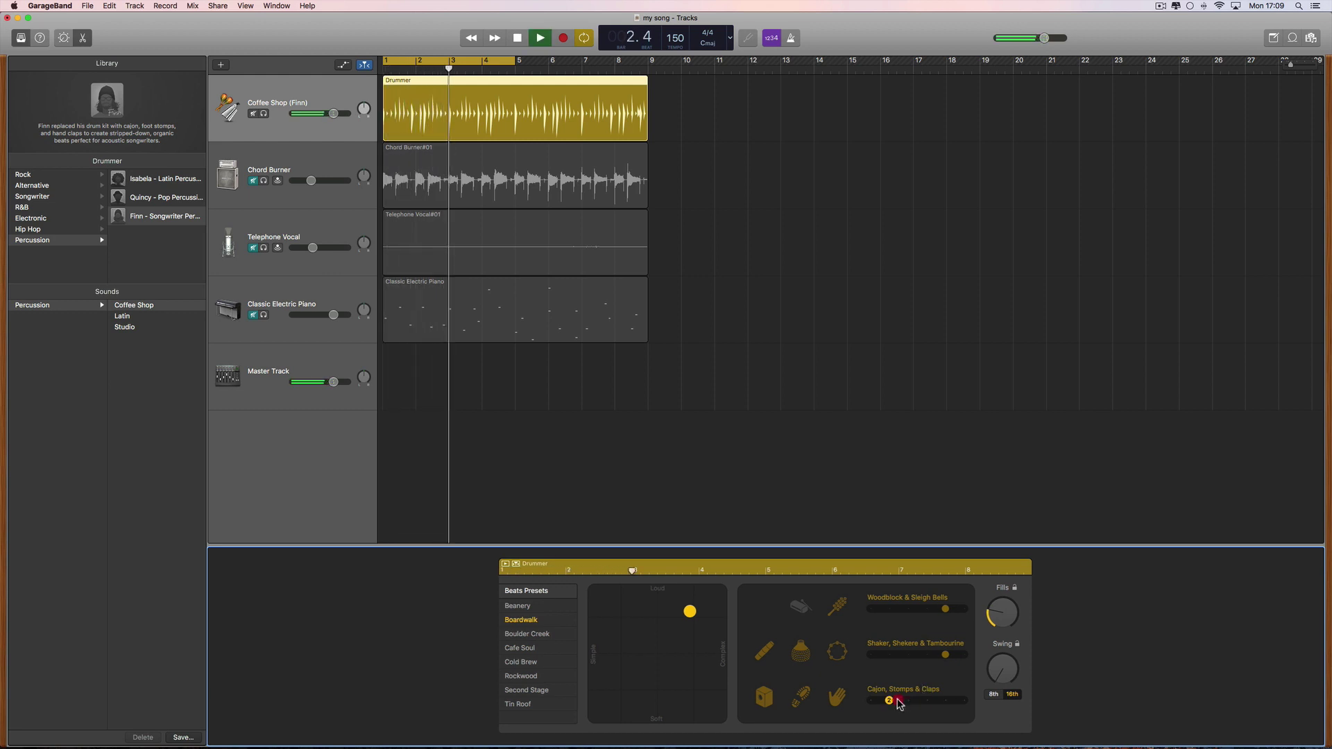
click(909, 655)
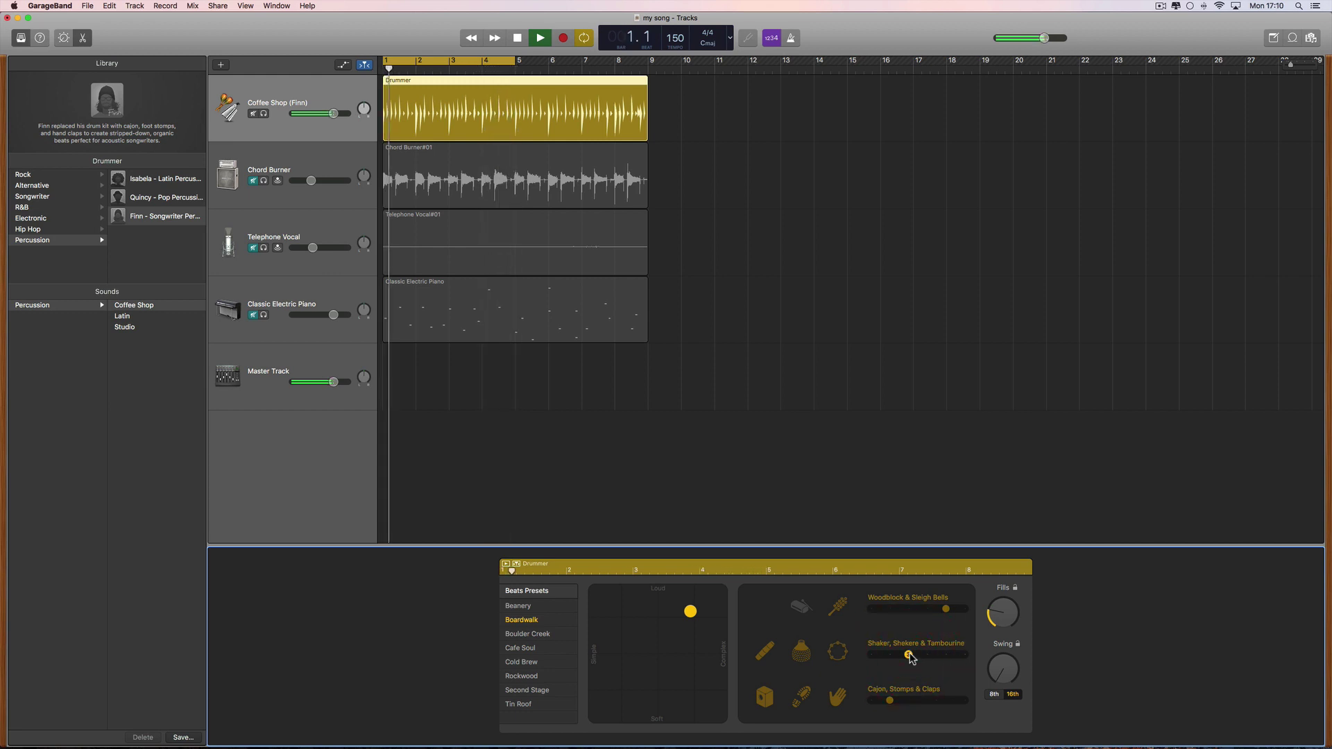
key(space)
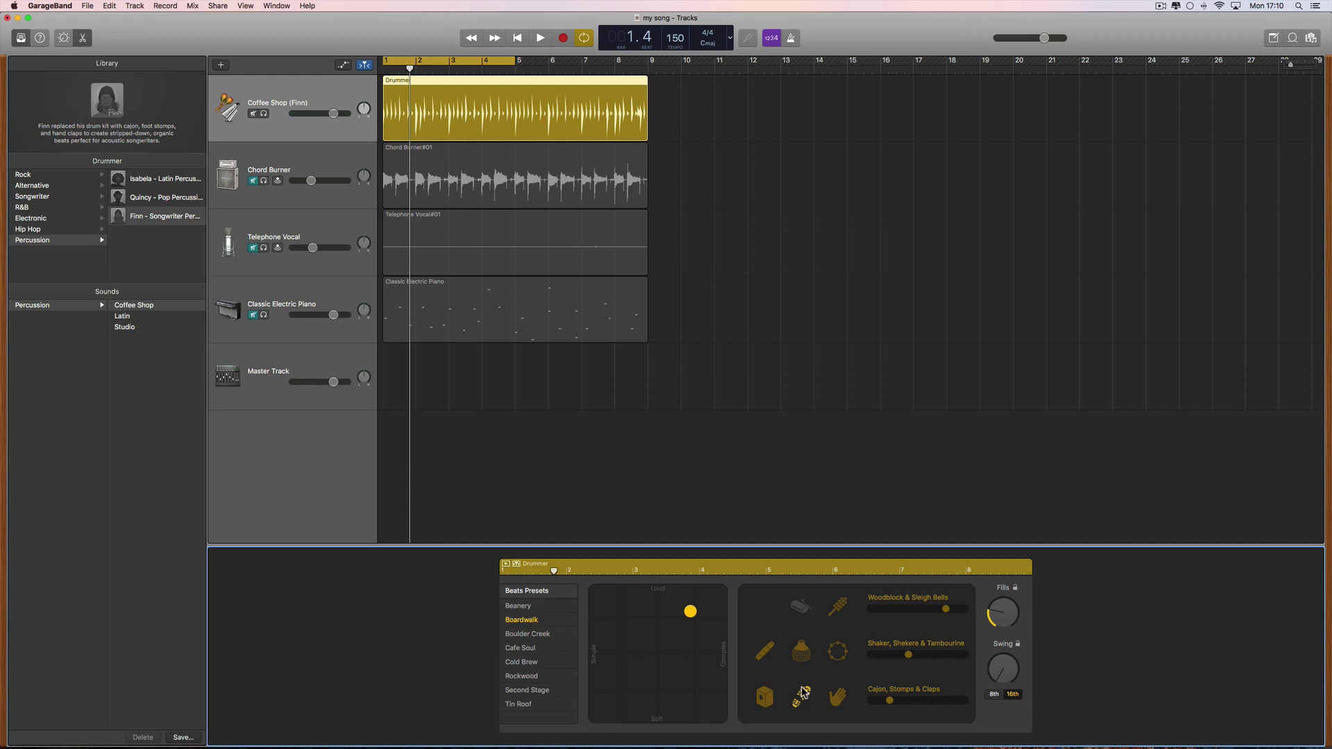
click(931, 703)
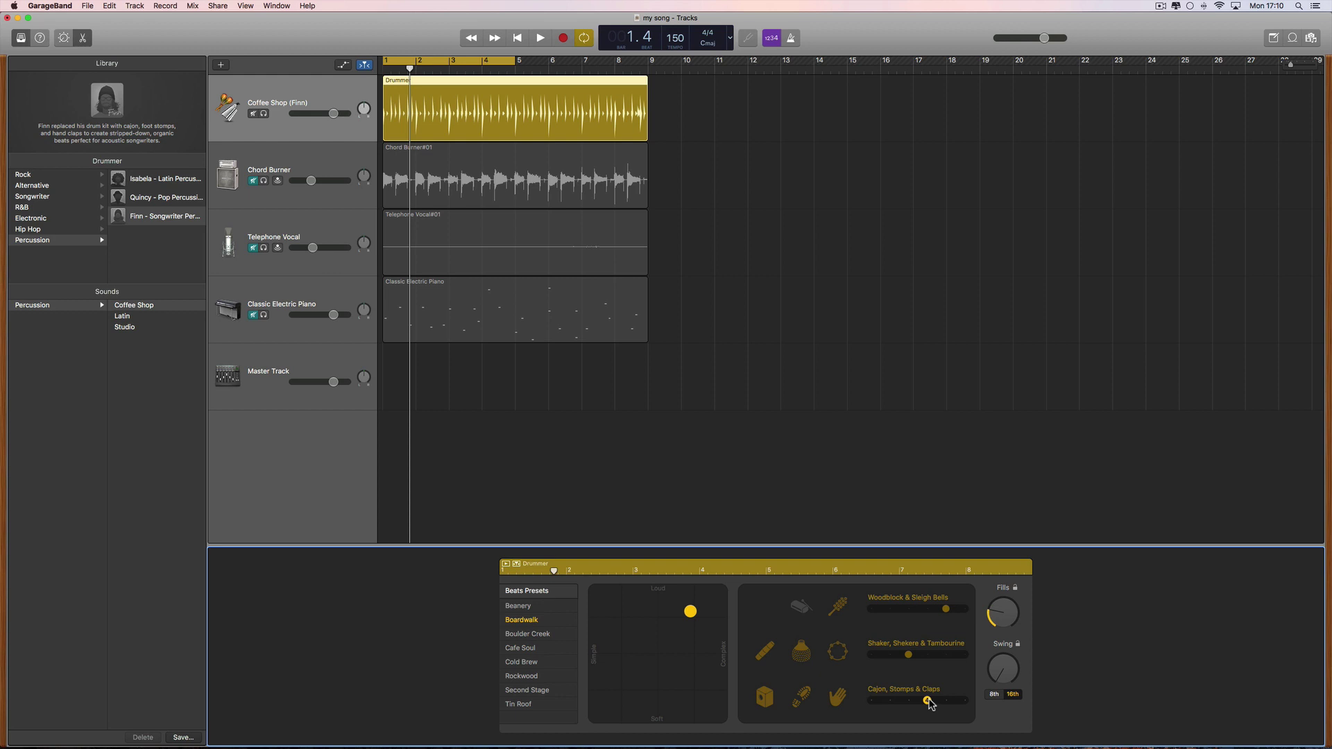
key(space)
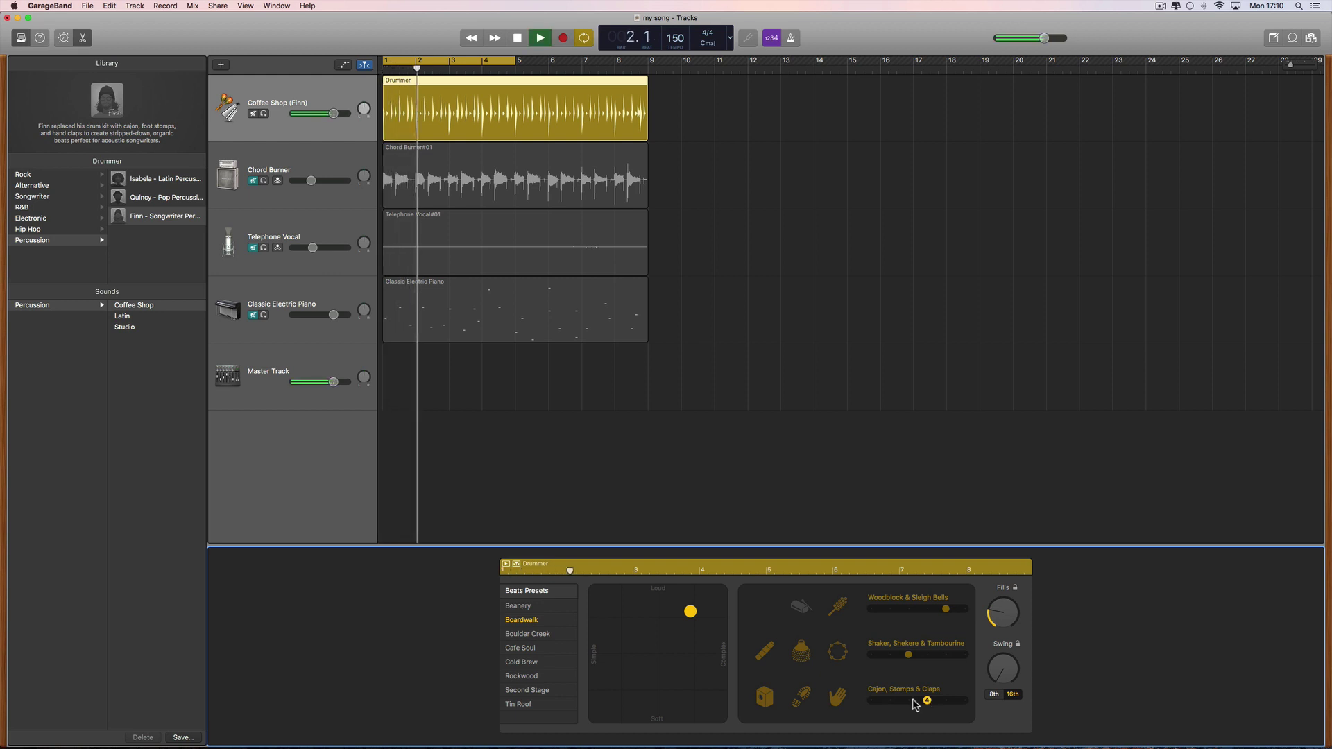
click(912, 700)
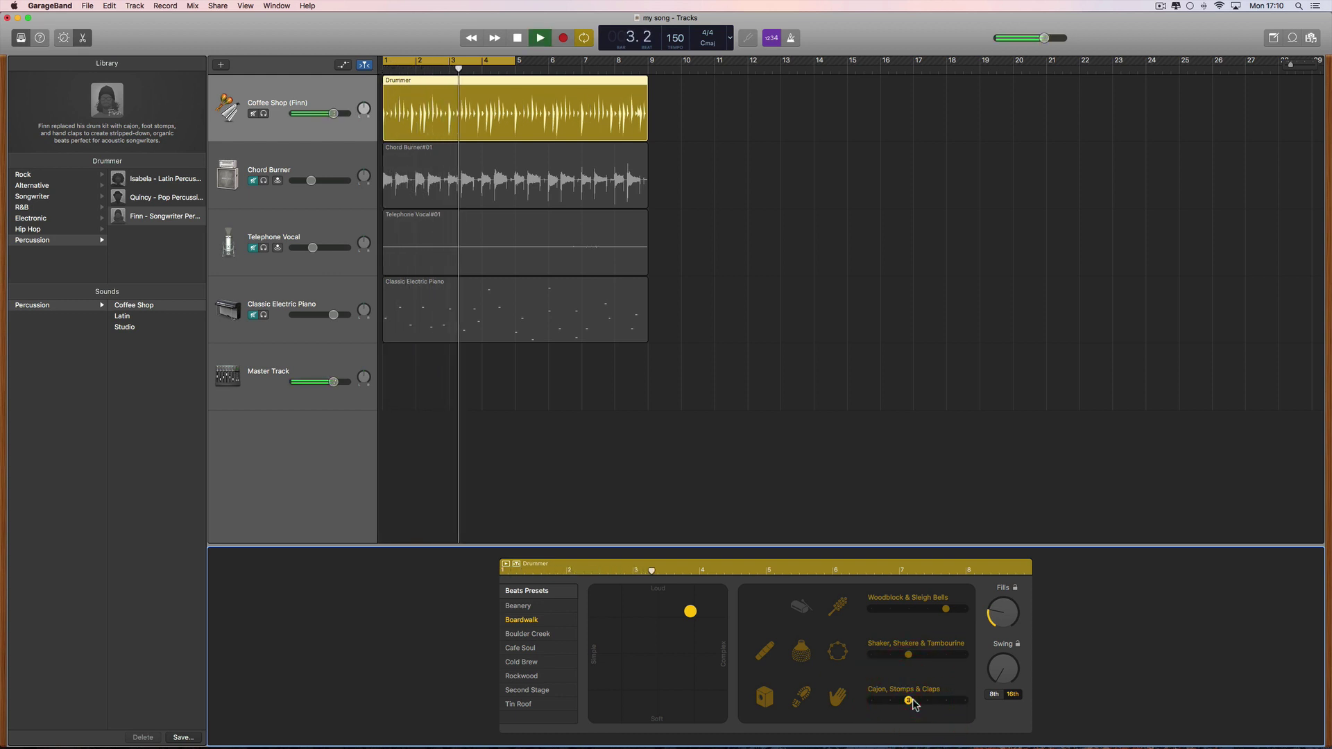
key(space)
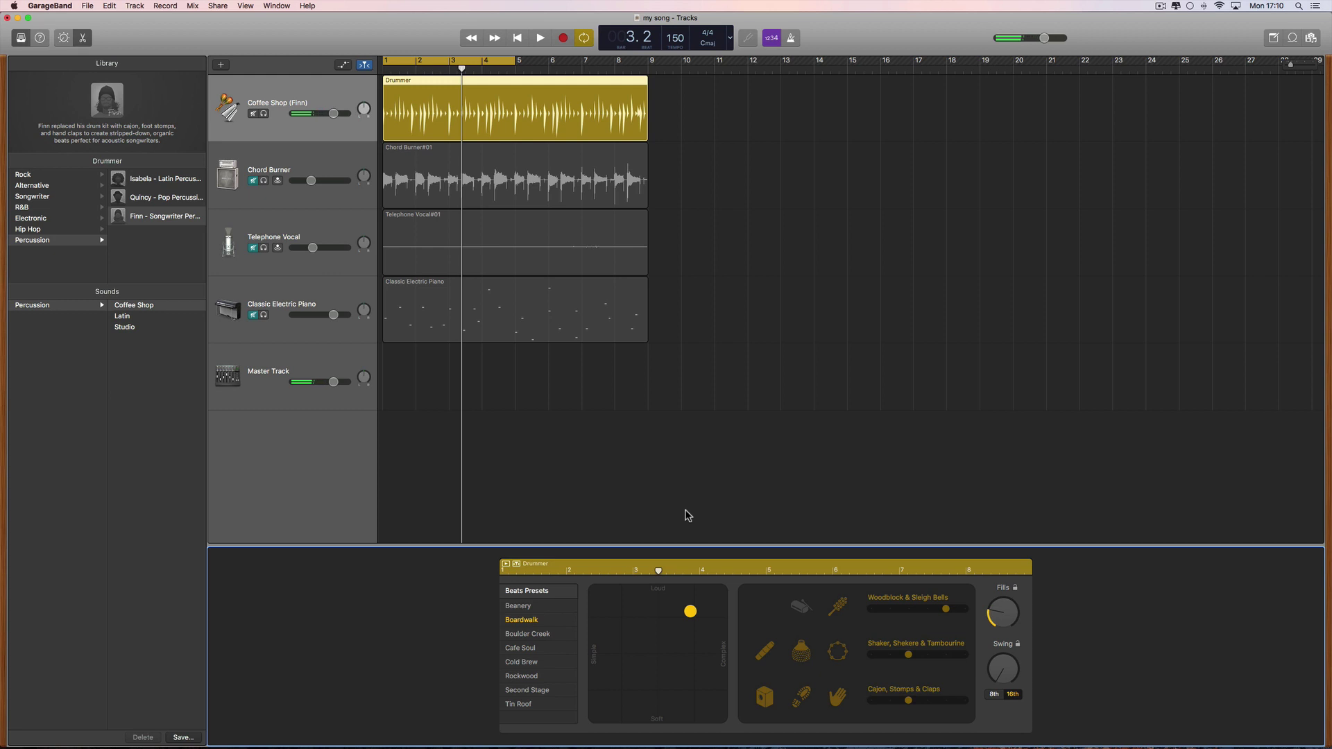
- Switch Finn's kit sound to Latin, hide Smart Controls, and replay from the start
click(281, 85)
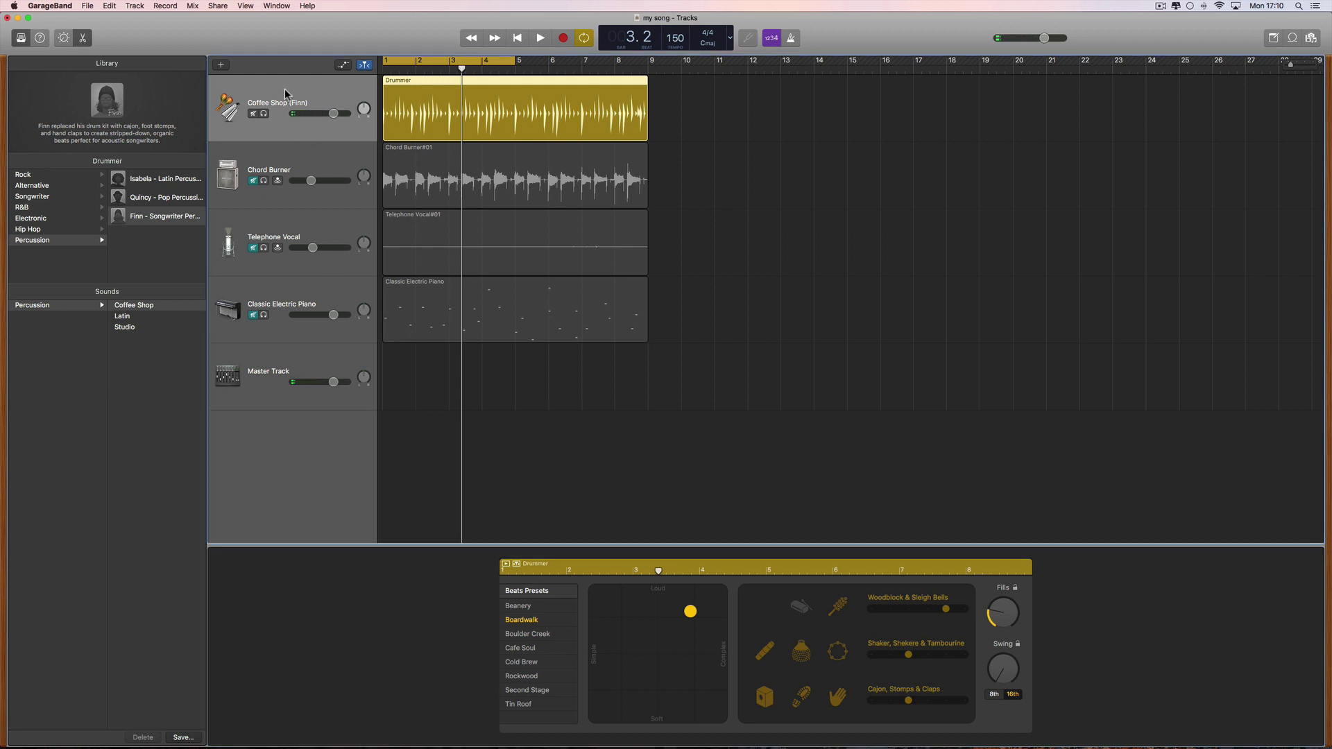
click(123, 317)
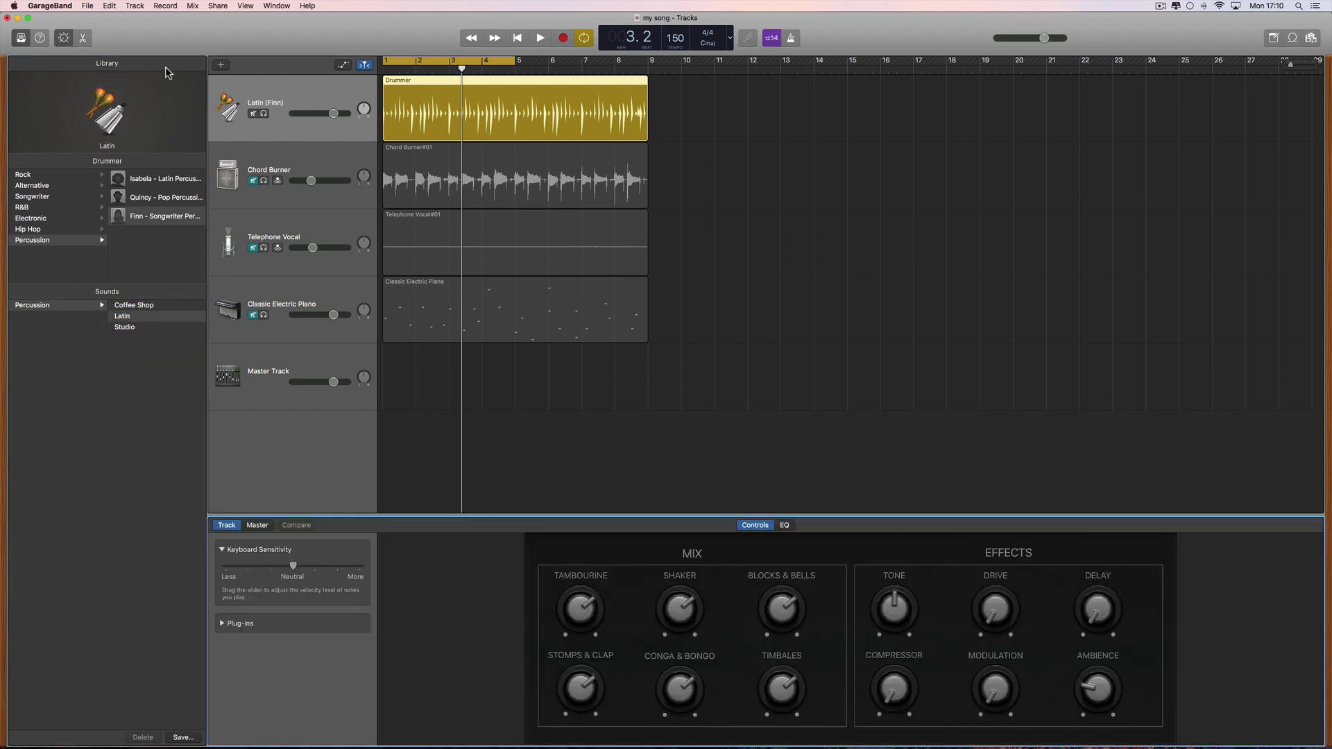
click(63, 39)
key(Return)
key(space)
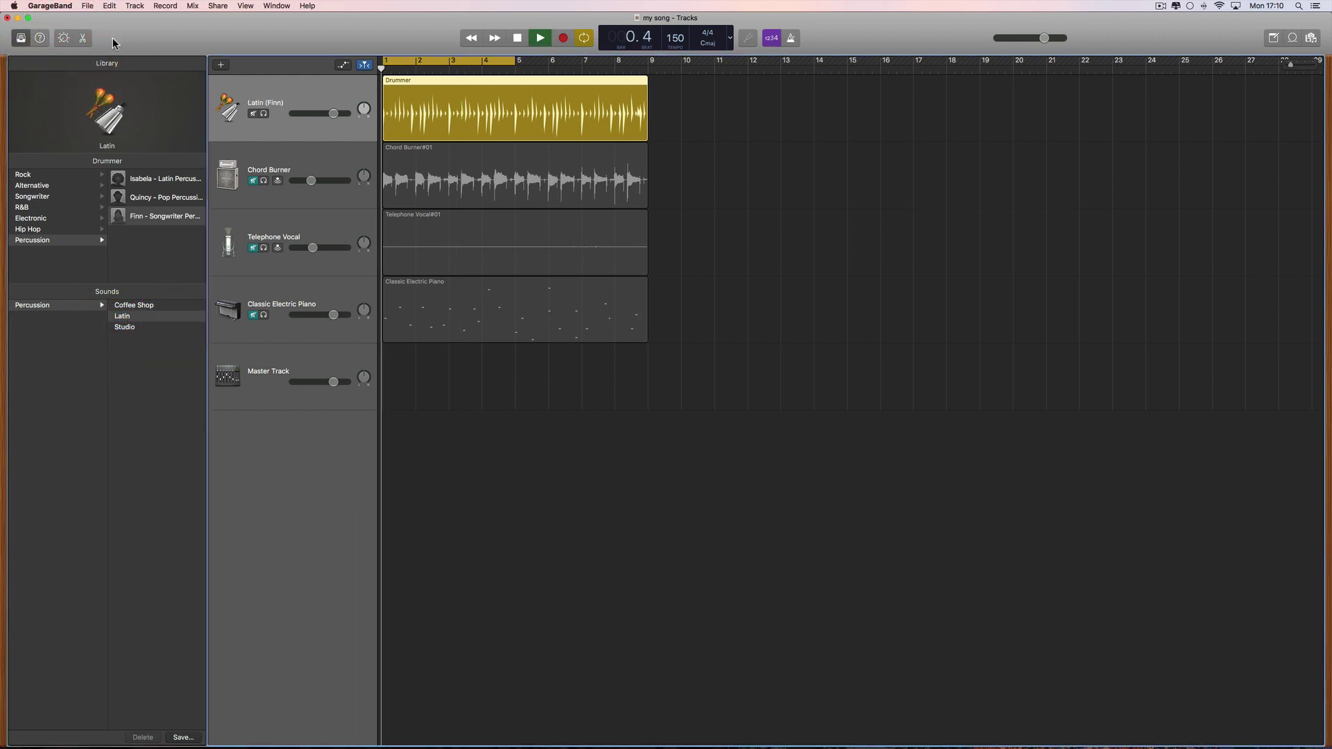
key(space)
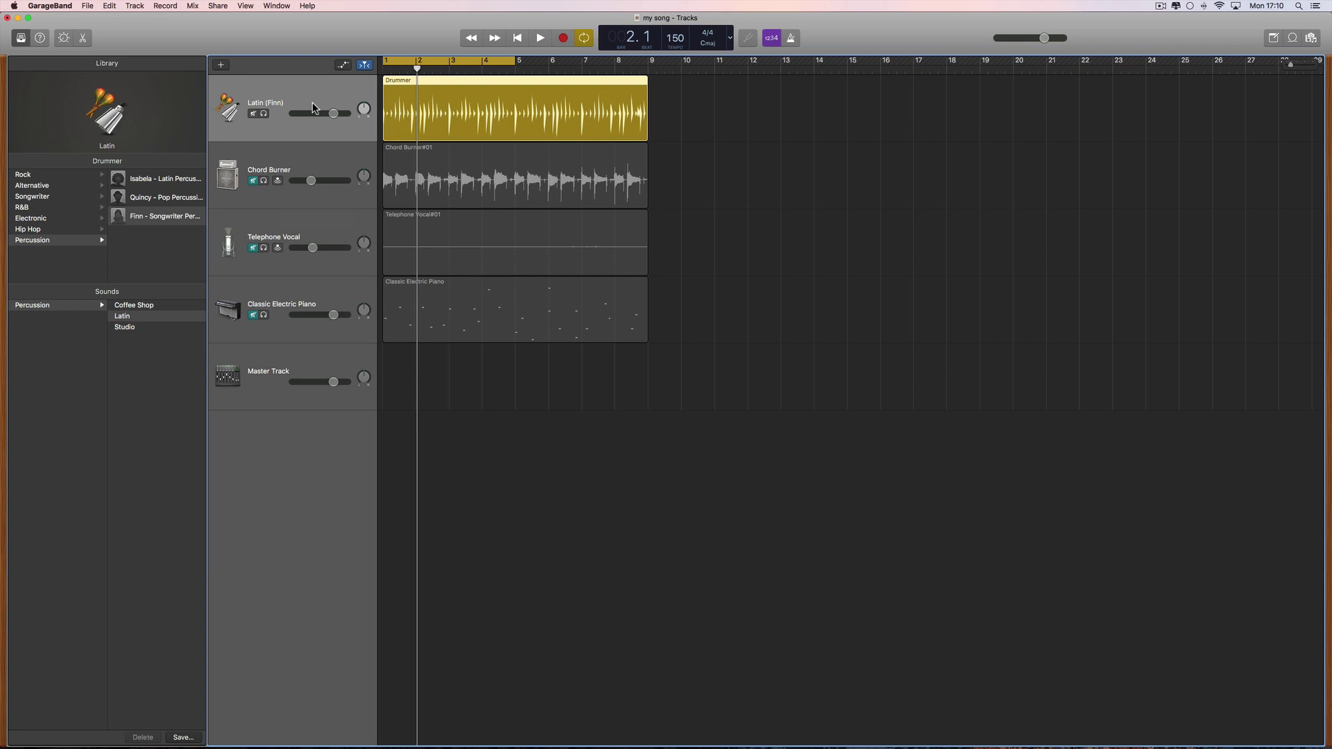
- Add a new Drummer track and make R&B drummer Rose its player
click(221, 65)
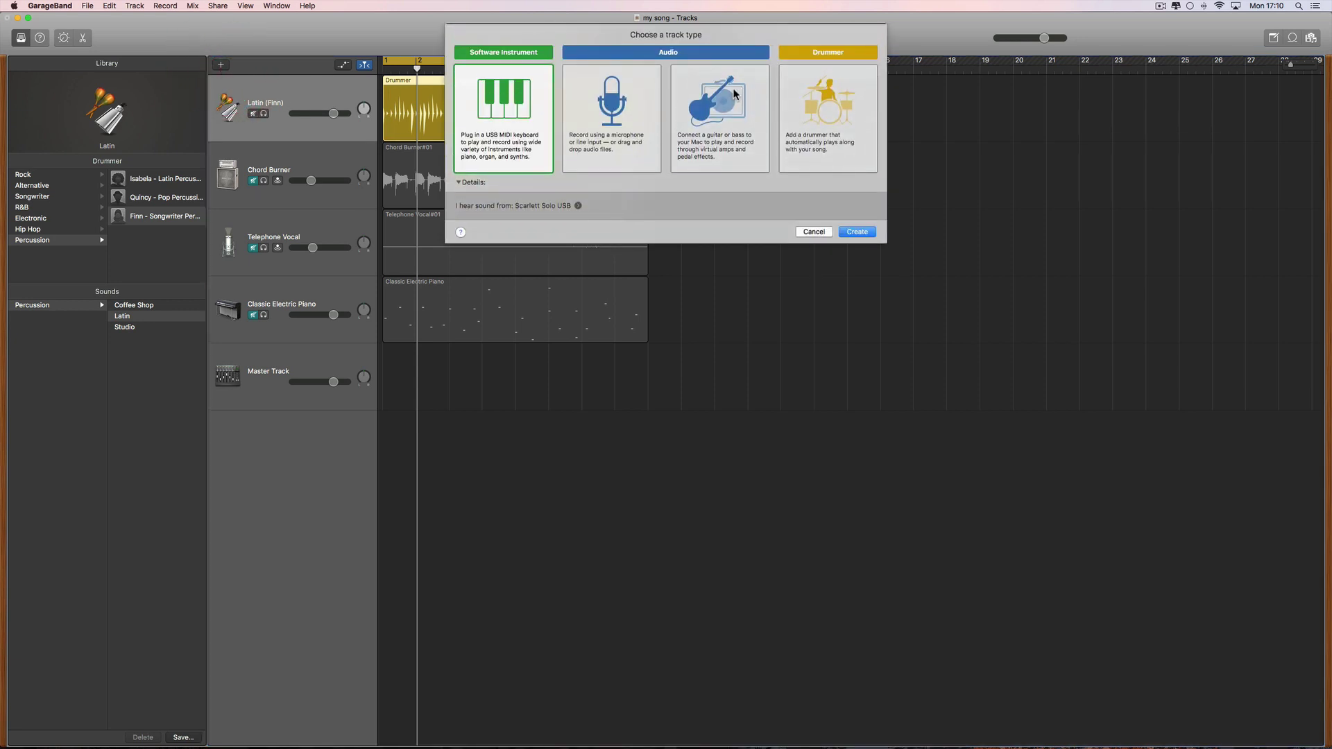
click(790, 104)
click(858, 233)
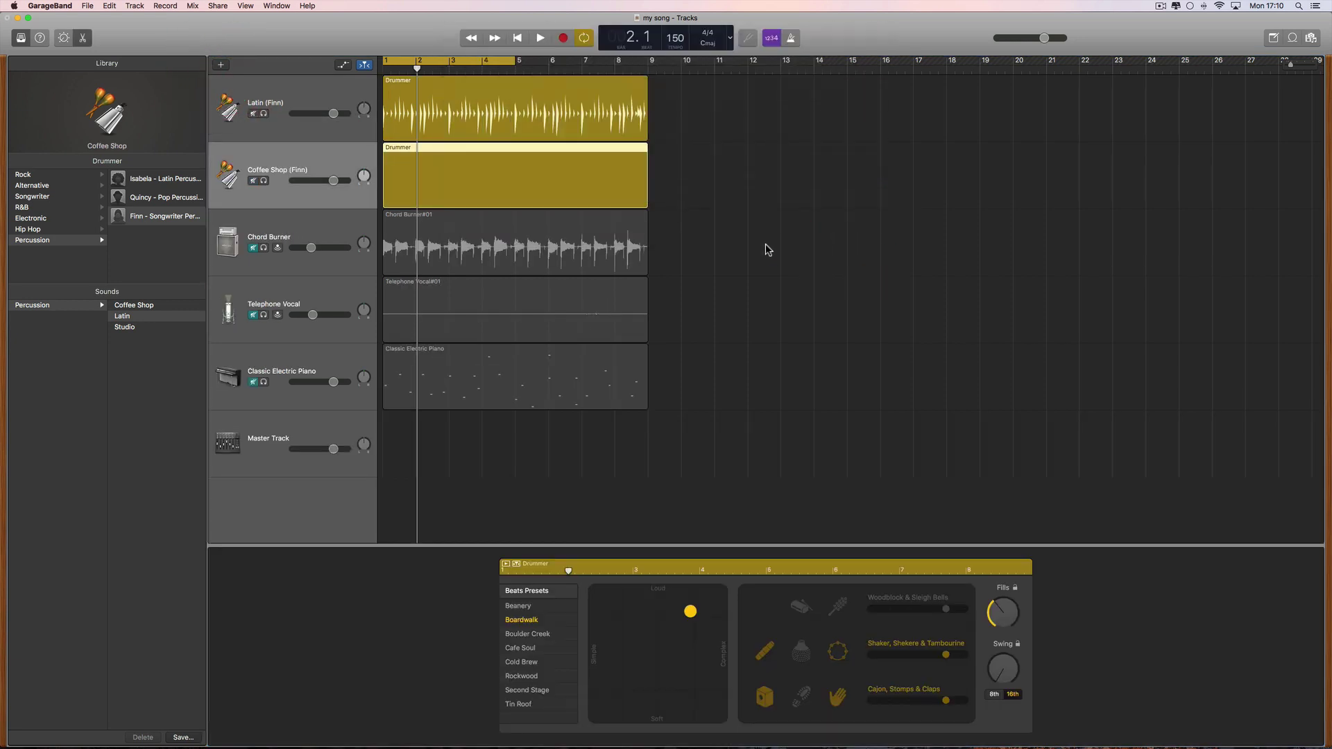
click(303, 162)
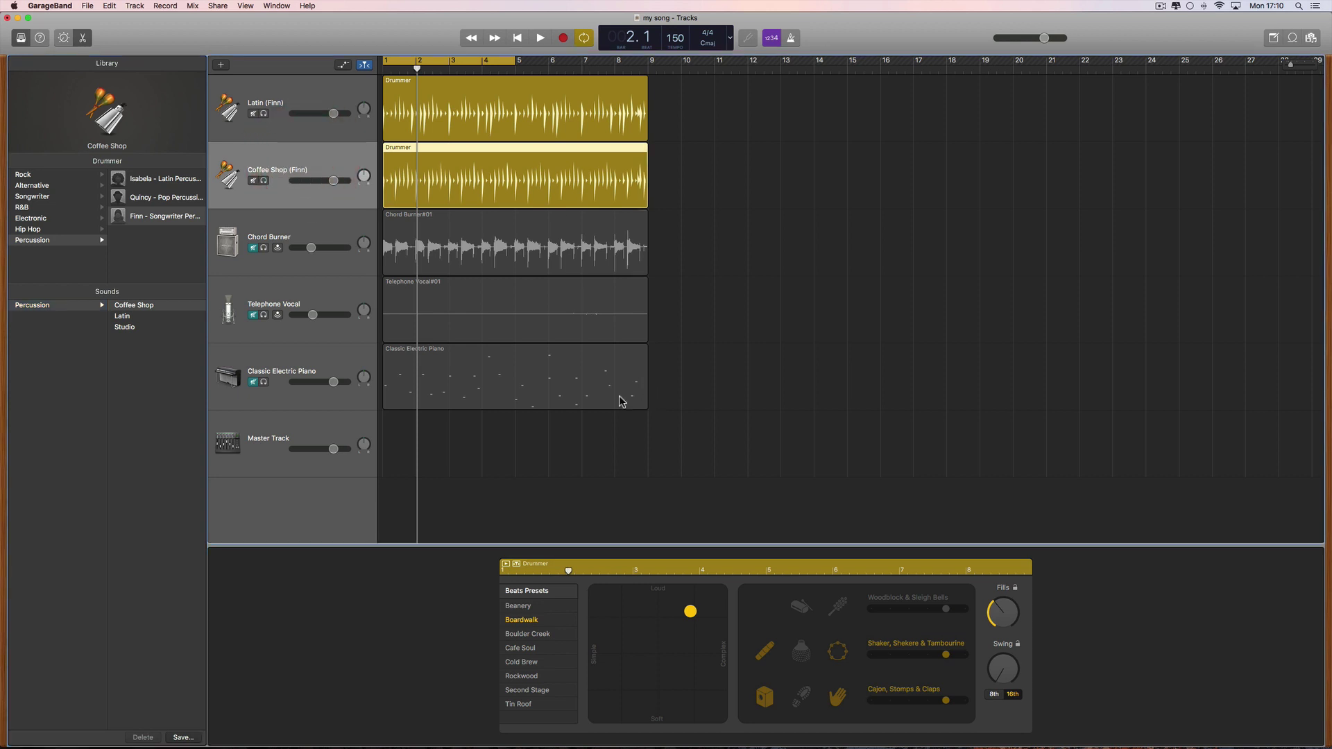
click(25, 208)
click(151, 182)
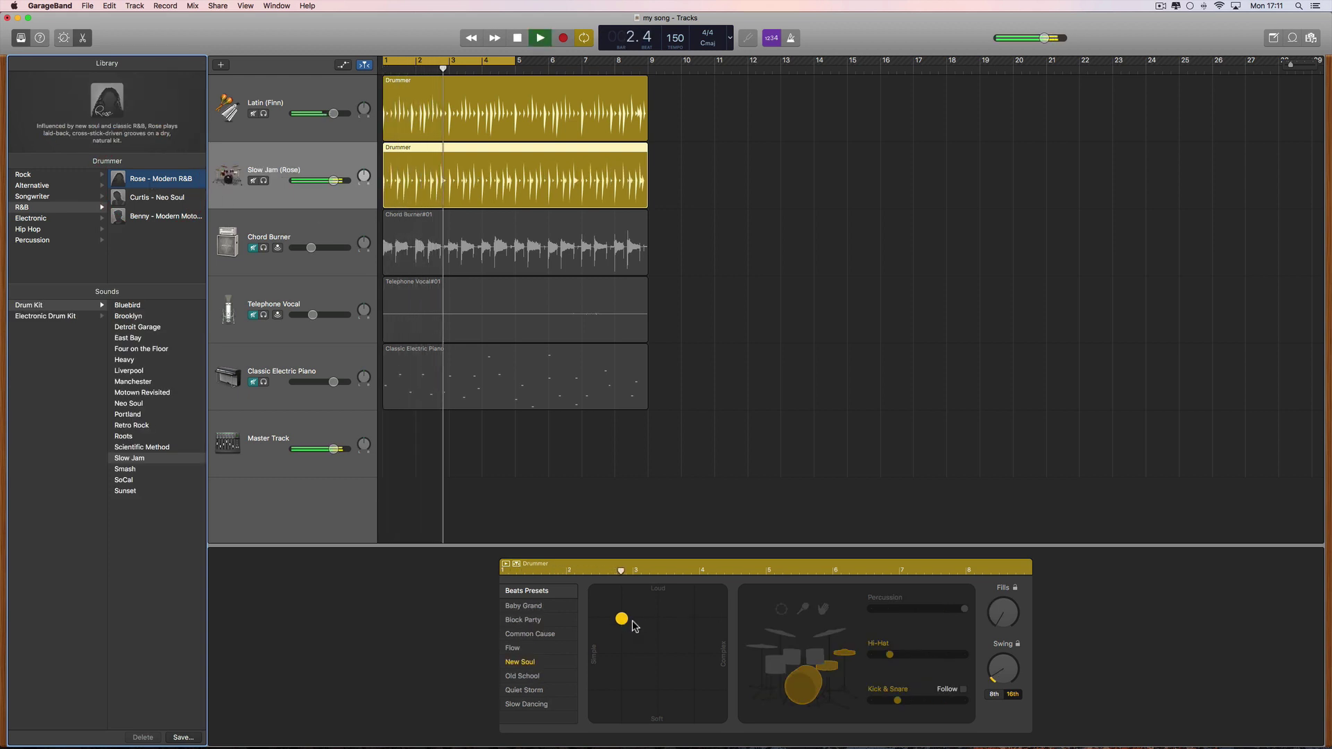
key(space)
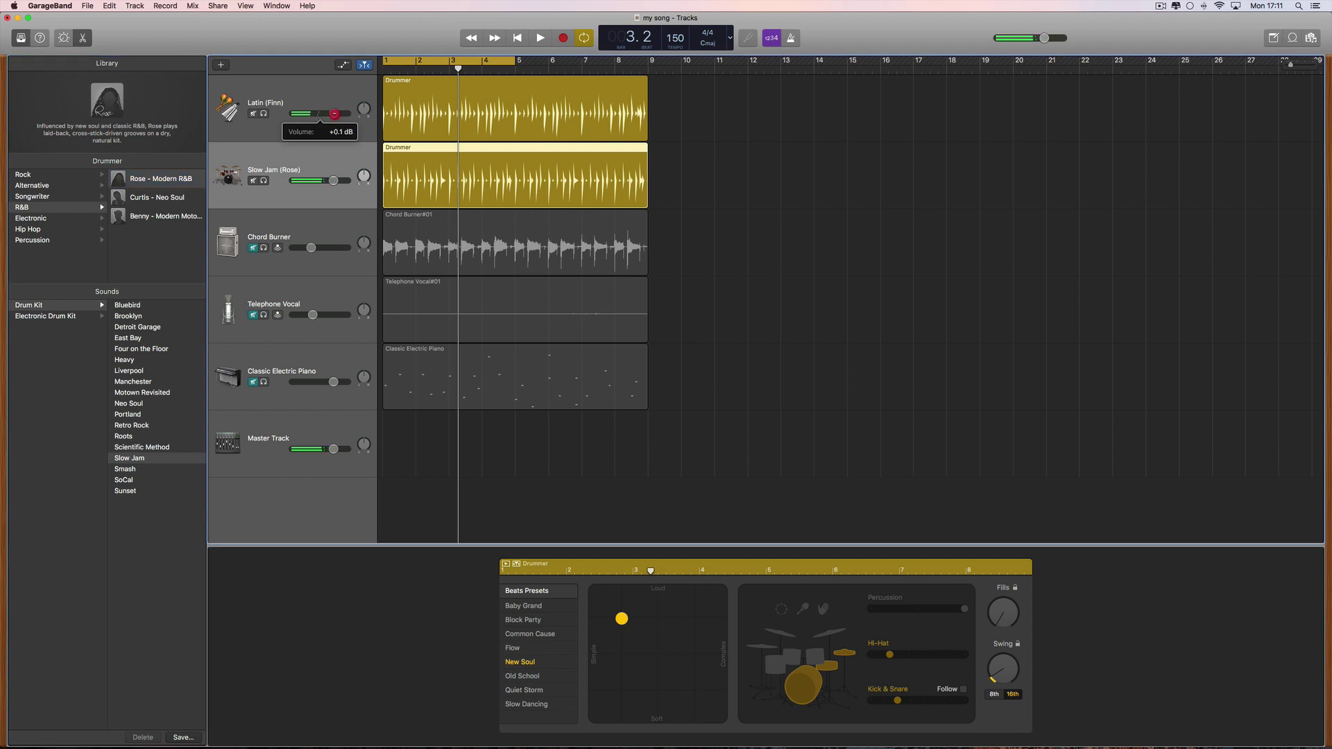
- Change the Latin (Finn) track's drummer to Isabela
click(319, 105)
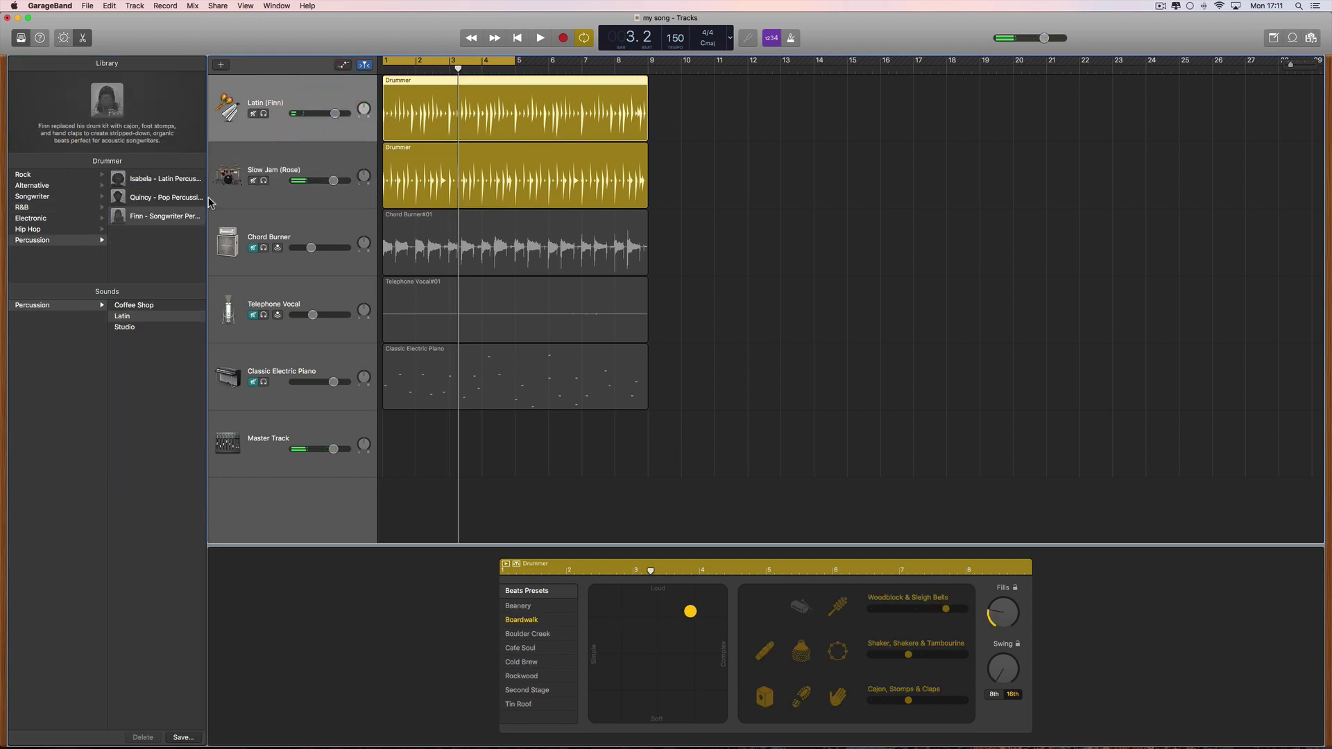
click(166, 179)
click(746, 249)
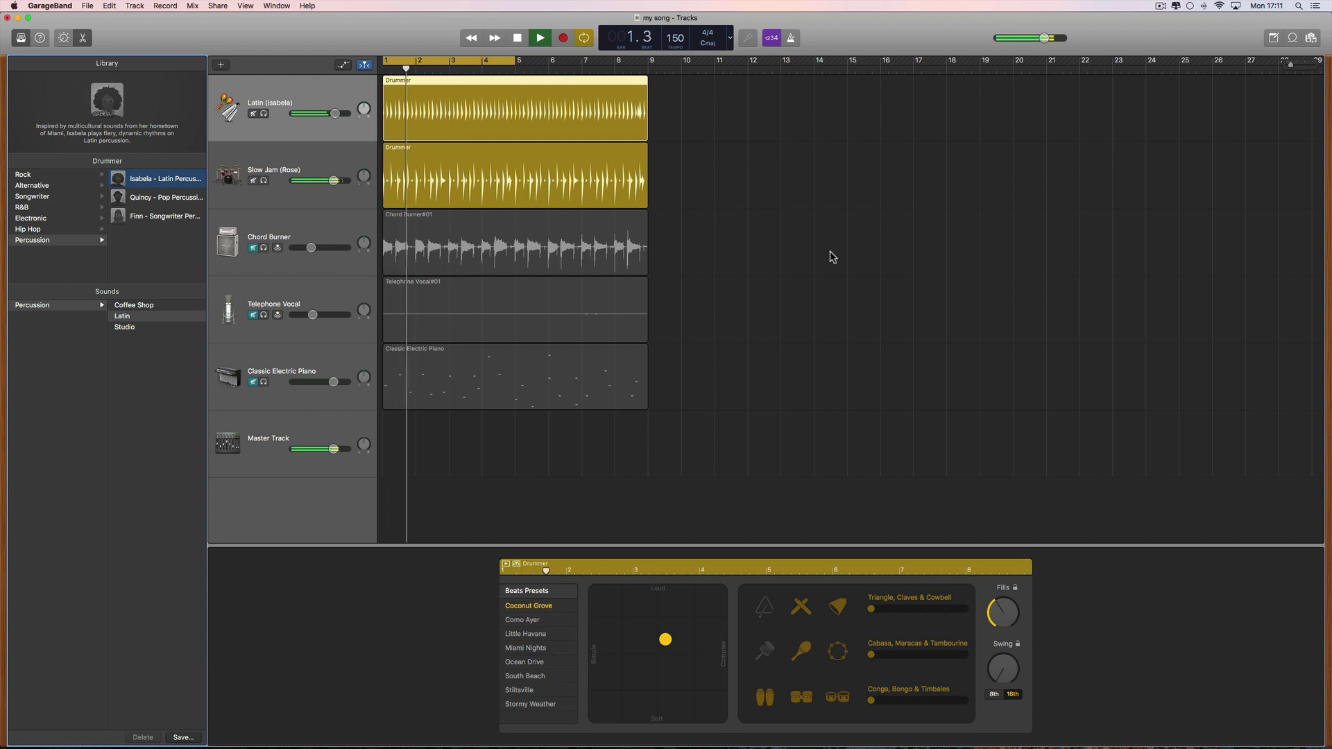
key(space)
- Switch the Slow Jam track to Curtis (Neo Soul) with a simpler, softer beat
click(313, 155)
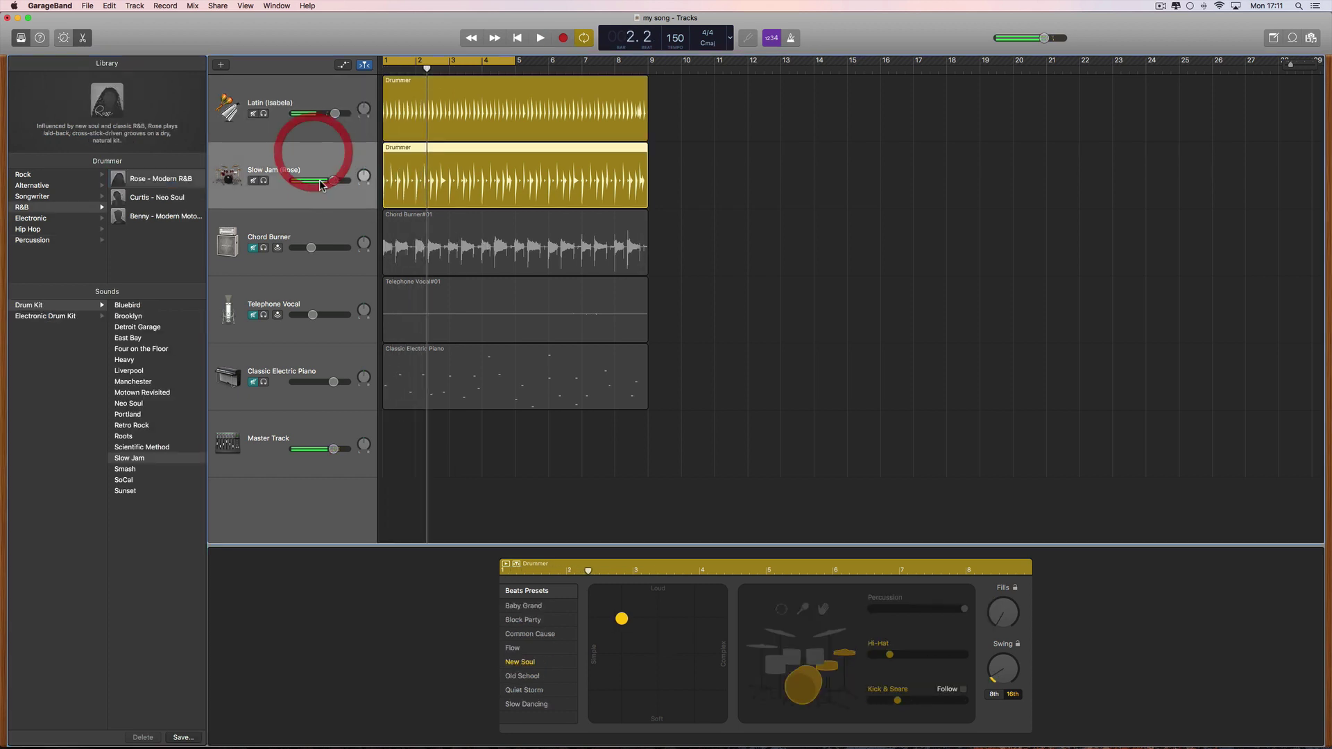
click(141, 199)
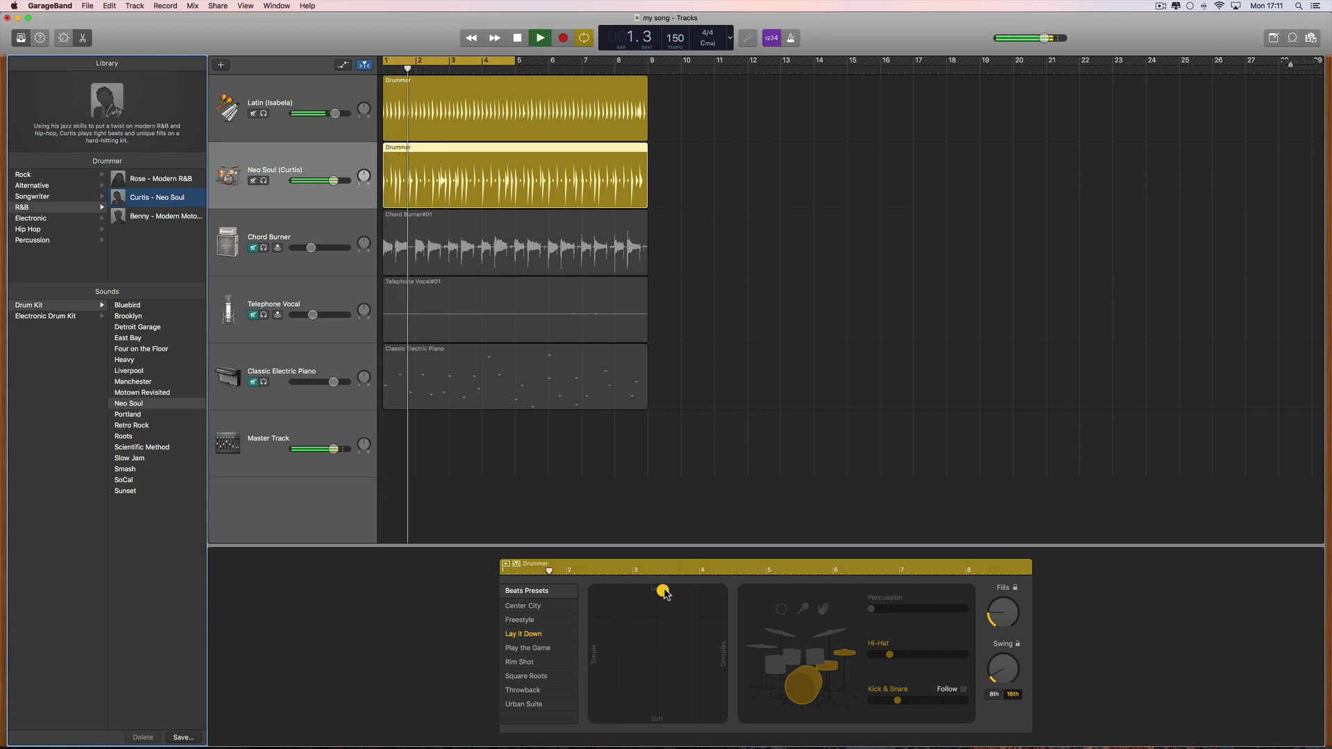
drag(662, 591, 624, 598)
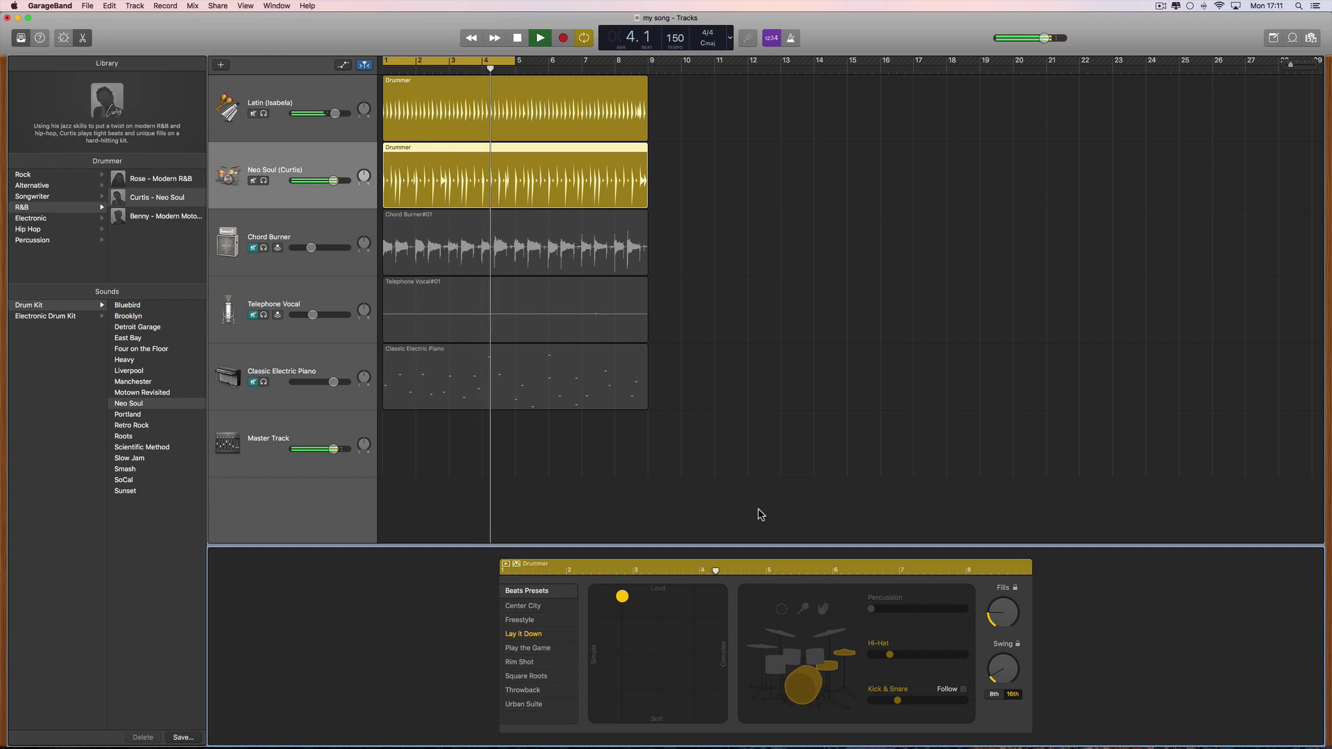
key(space)
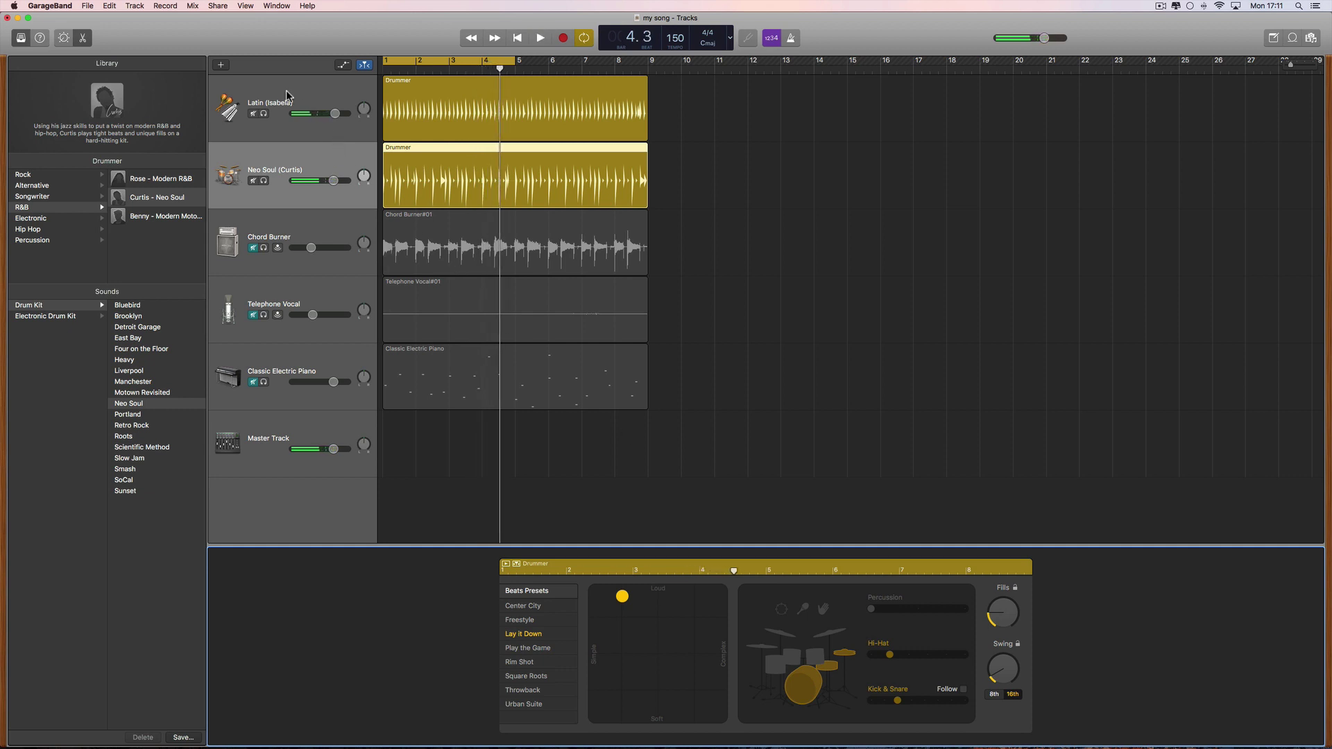
click(222, 65)
- Add a third drummer track with Finn from Percussion, moving the puck left for a simpler pattern
click(828, 114)
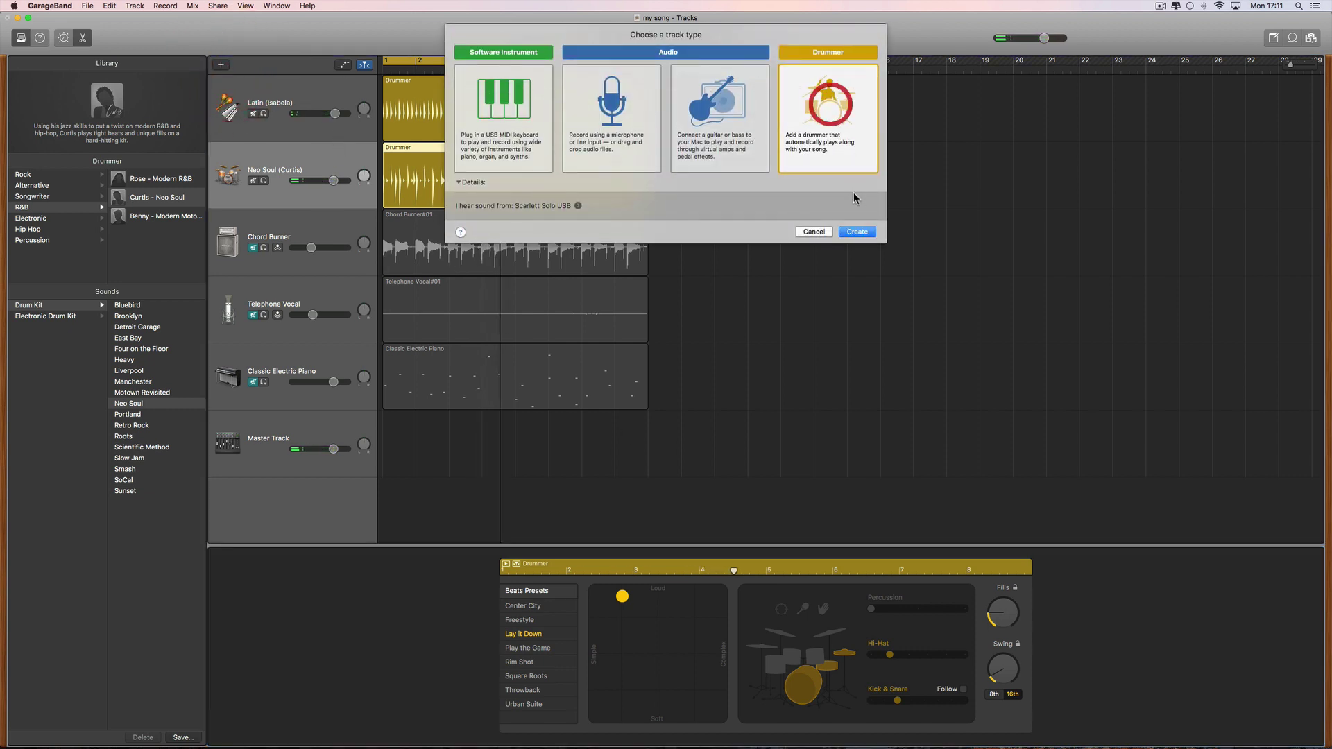
click(859, 232)
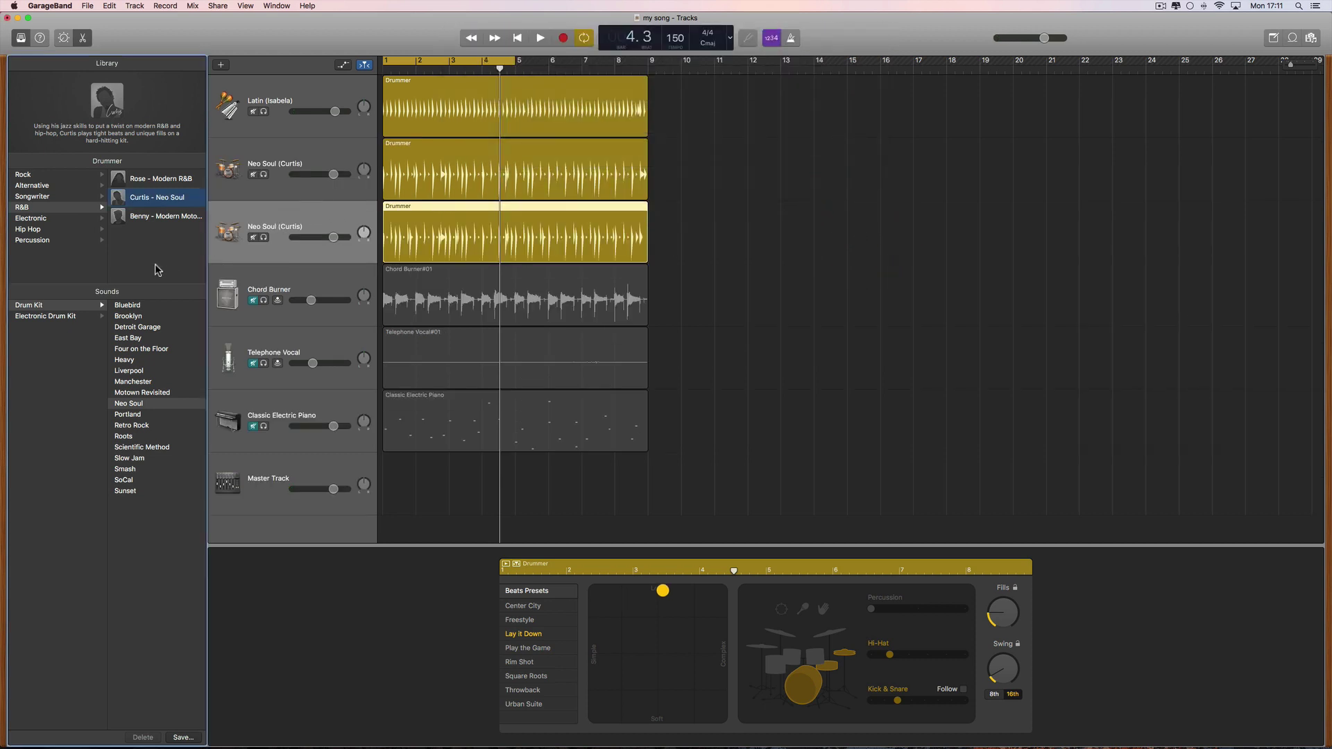
click(46, 240)
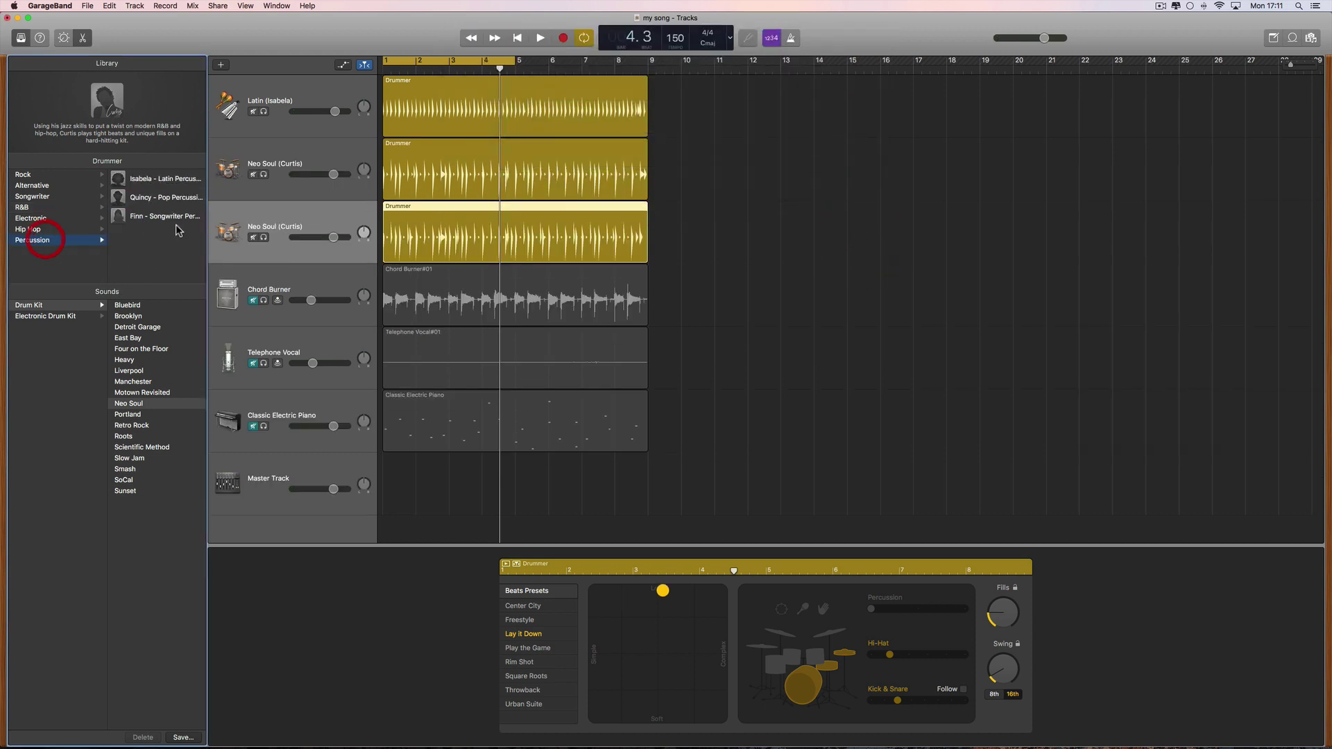
click(159, 217)
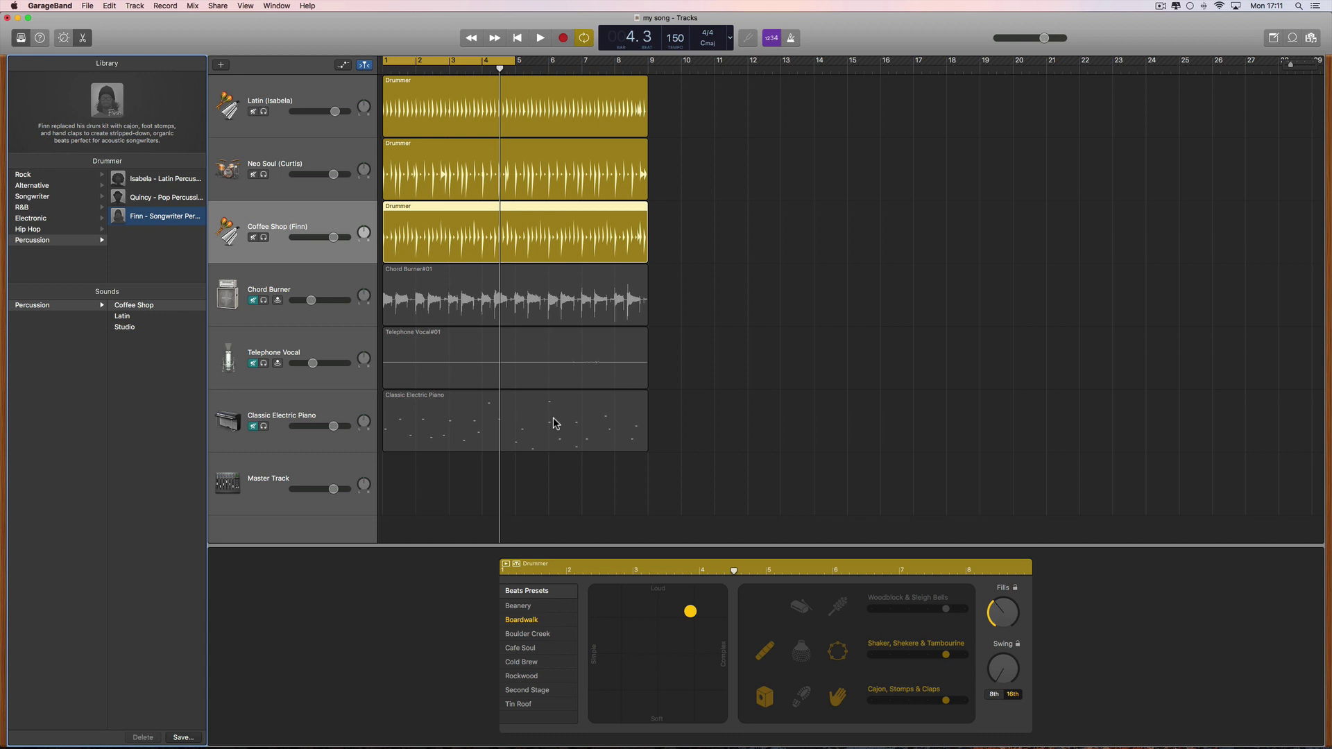
drag(685, 617, 636, 617)
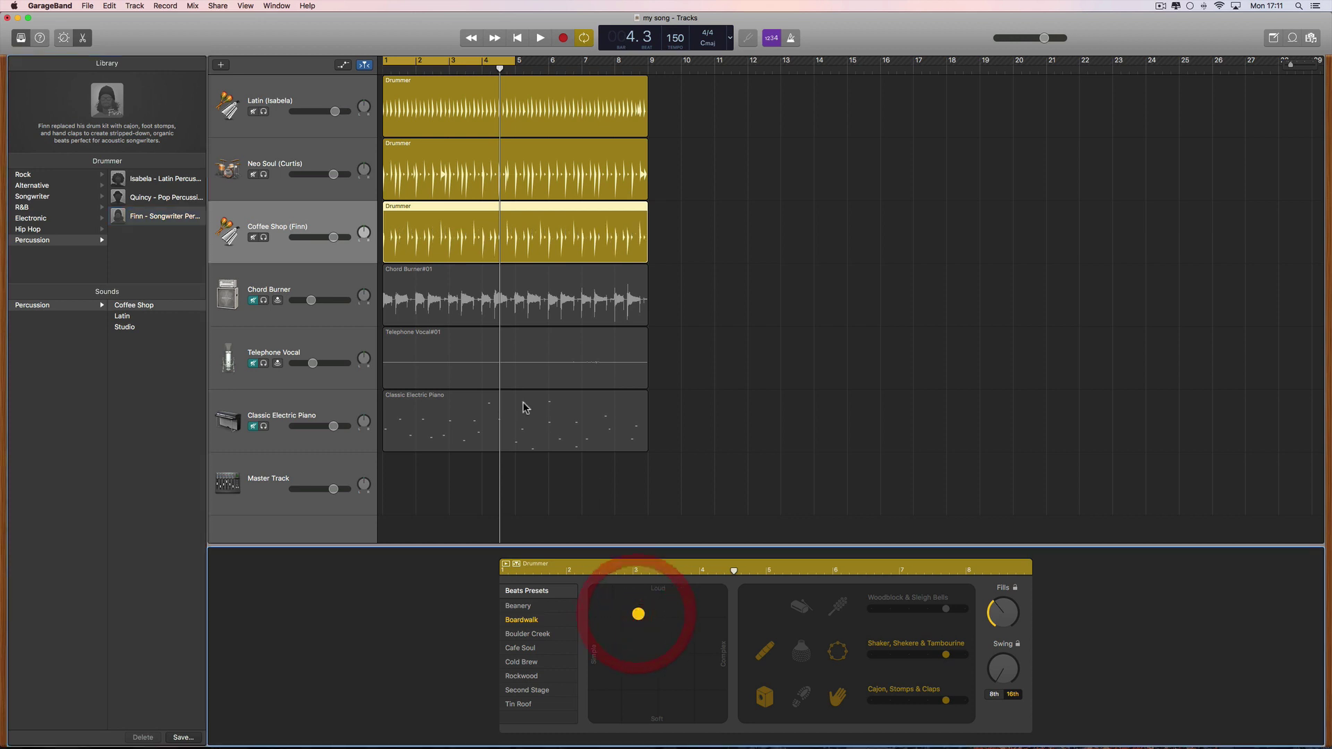
- Select the Latin, Coffee Shop and Neo Soul tracks and play all three drummers together
click(330, 98)
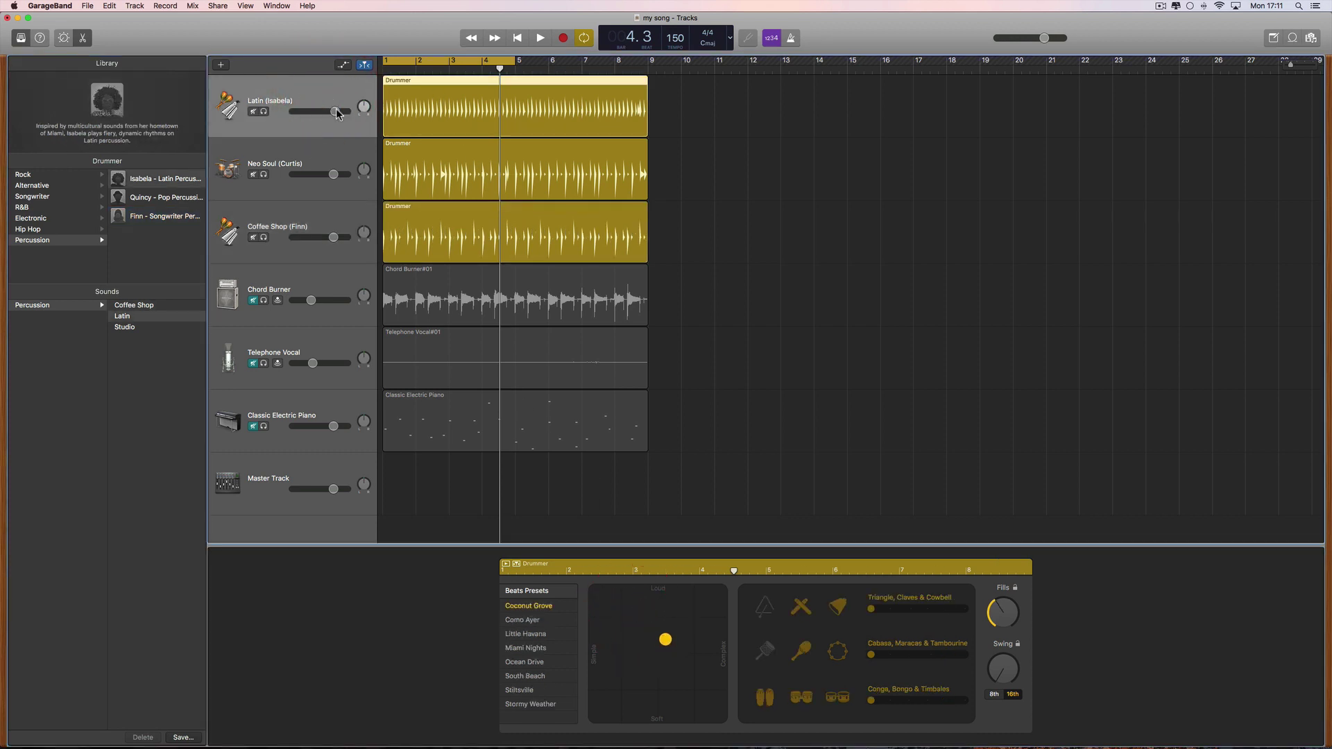
click(310, 210)
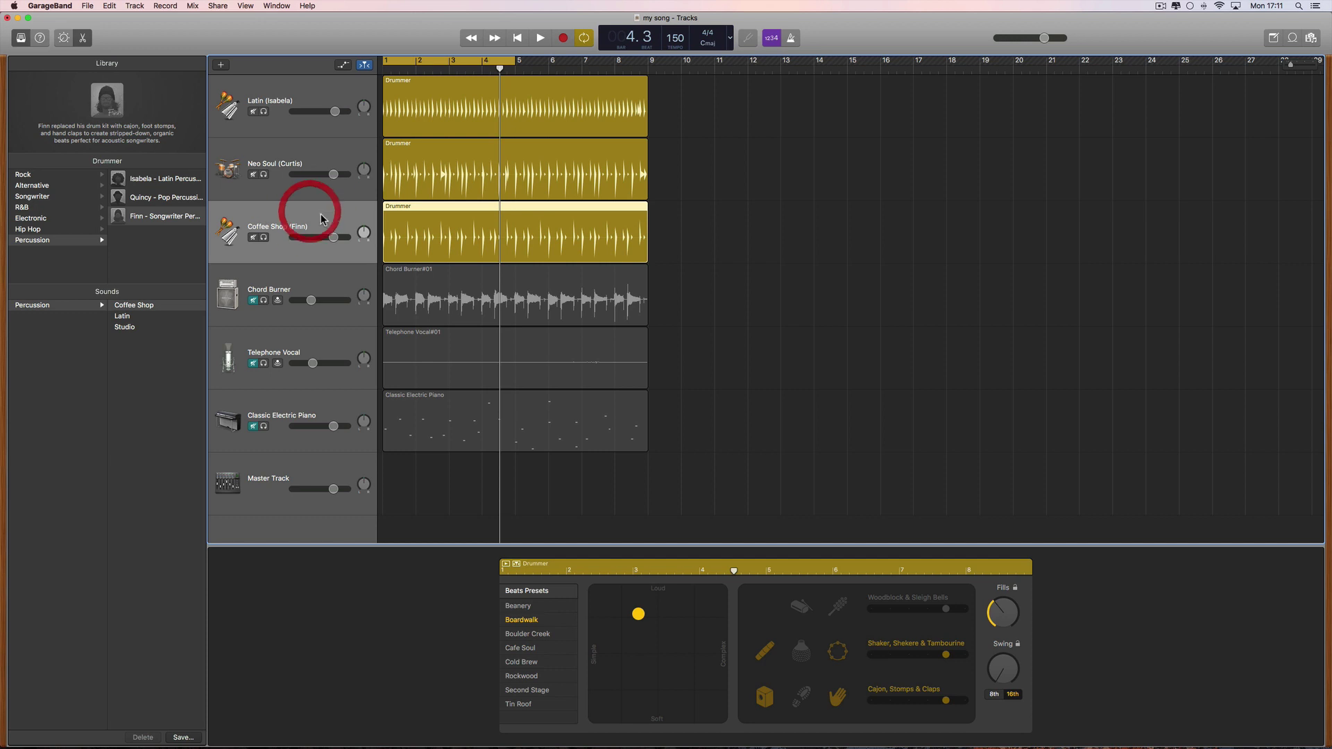
click(307, 147)
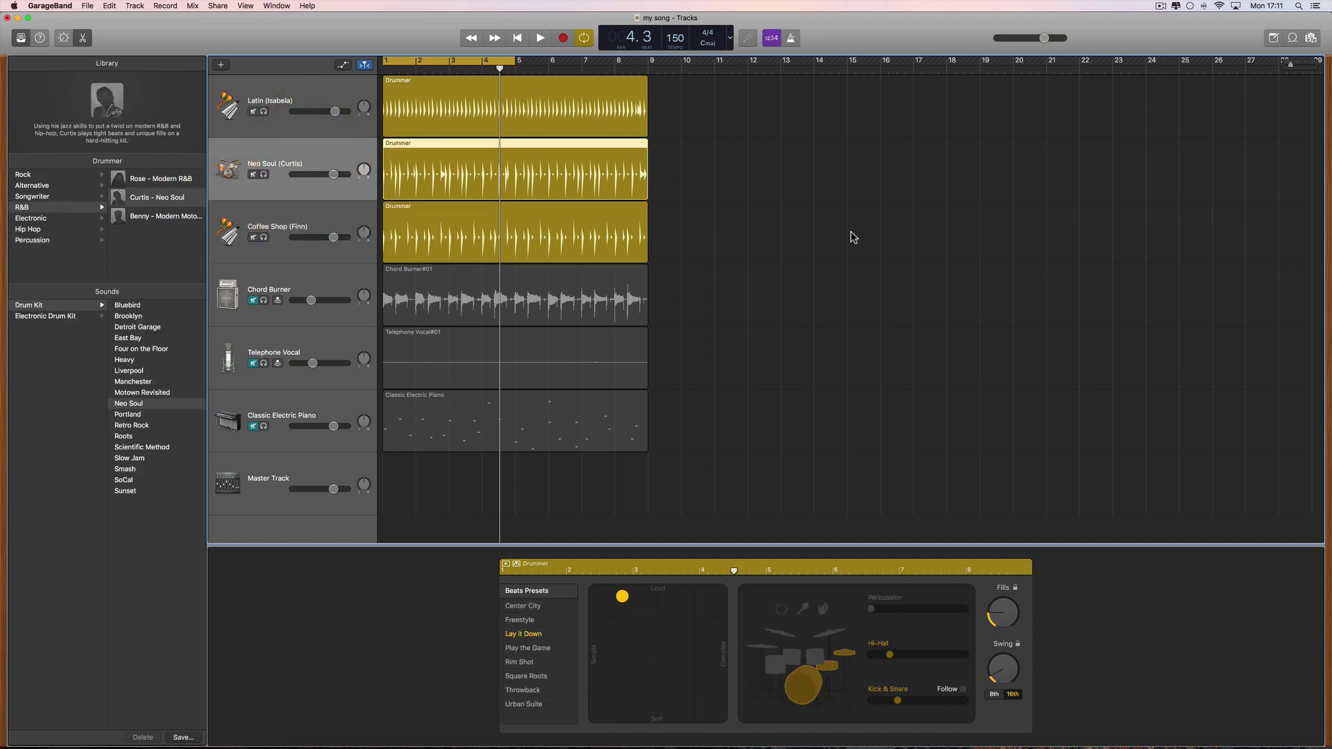
key(space)
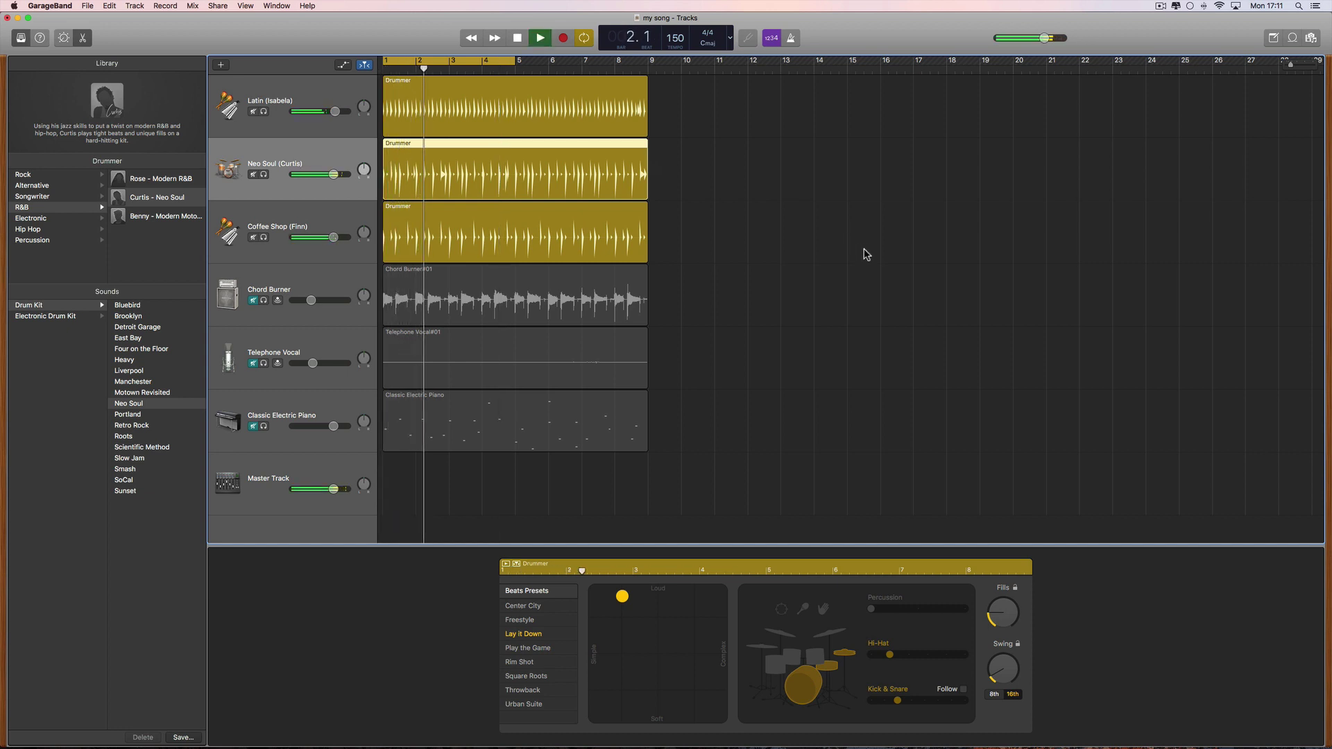
key(space)
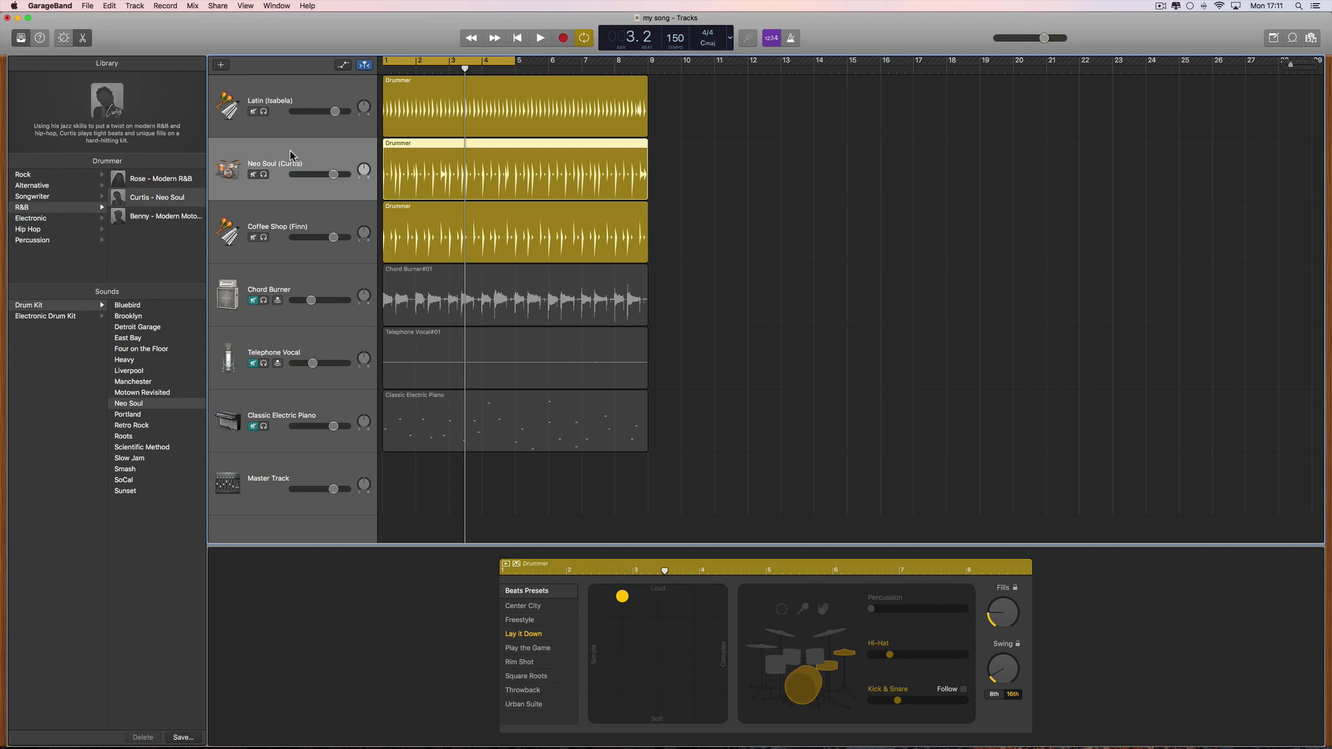
- Mute the Latin (Isabela), Neo Soul (Curtis) and Coffee Shop (Finn) drummer tracks
click(253, 112)
click(254, 174)
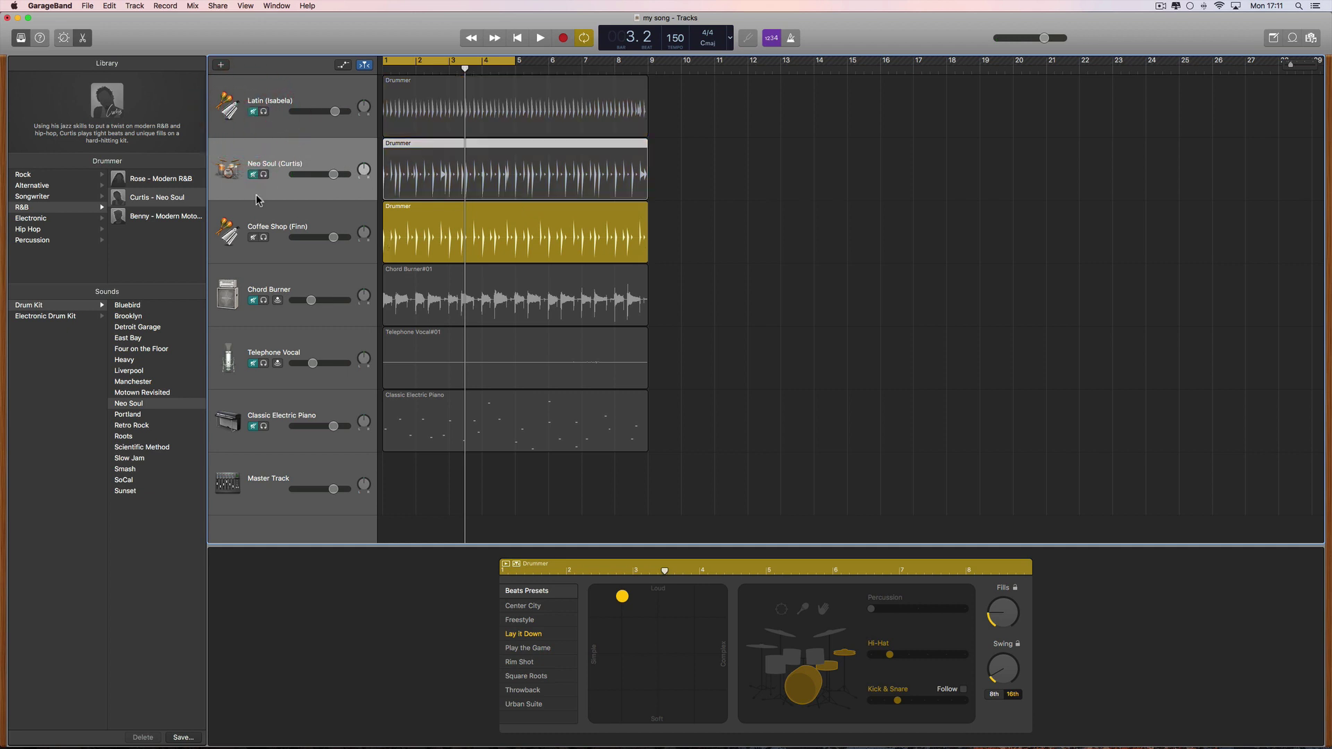
click(253, 237)
- Lower the Chord Burner track volume to -14.2 dB and play the song back
click(253, 300)
drag(311, 301, 308, 301)
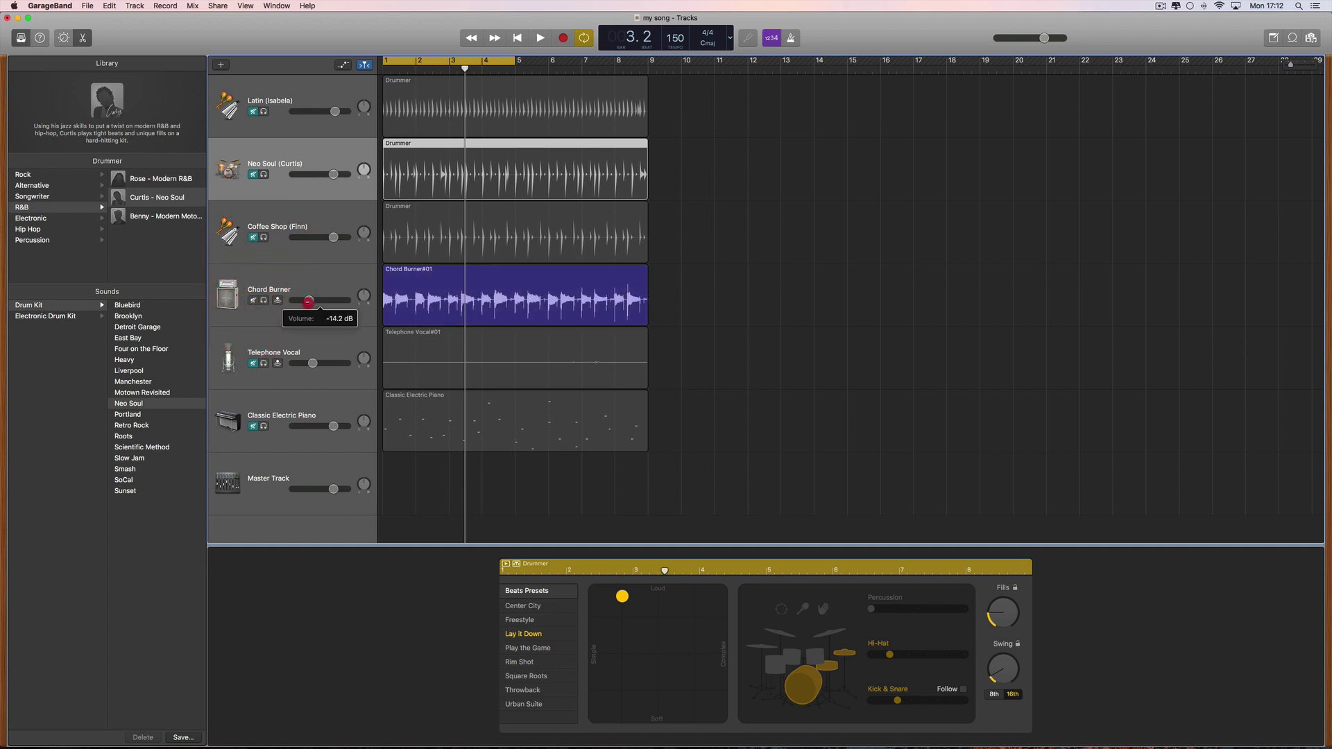
key(space)
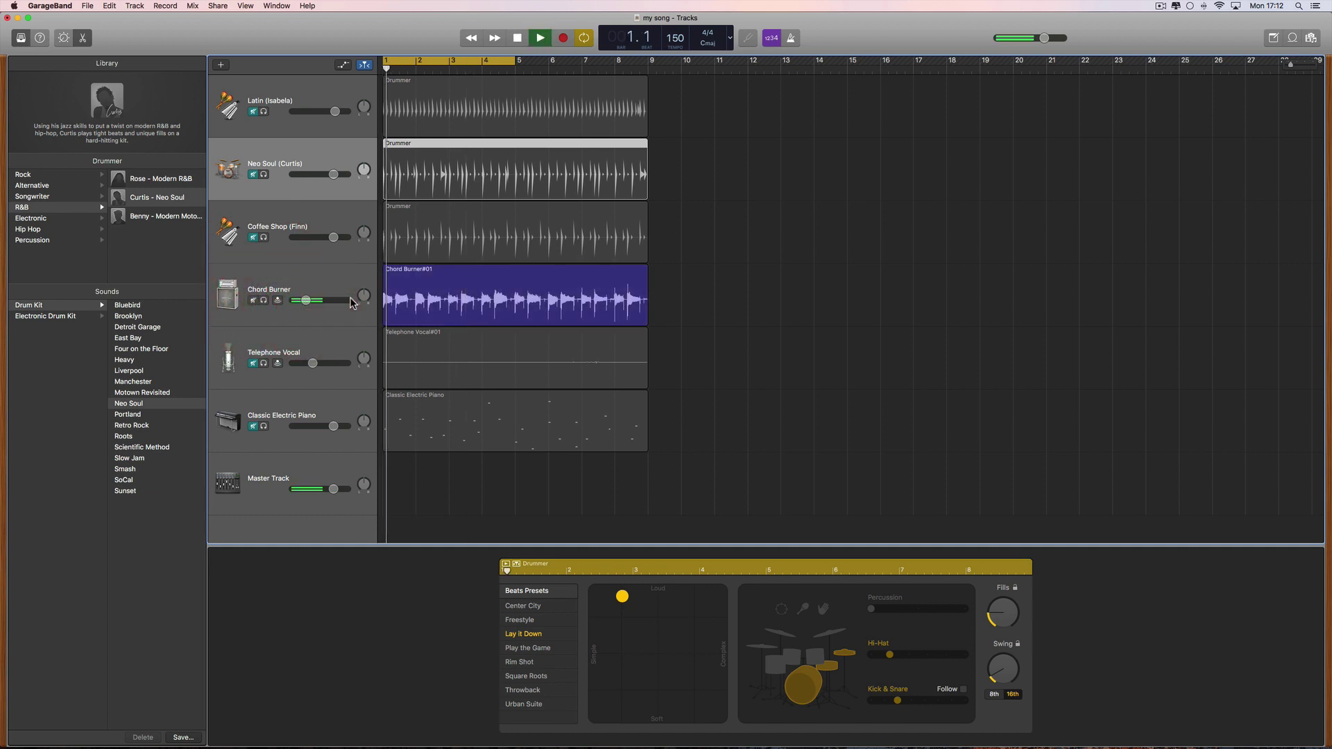
key(space)
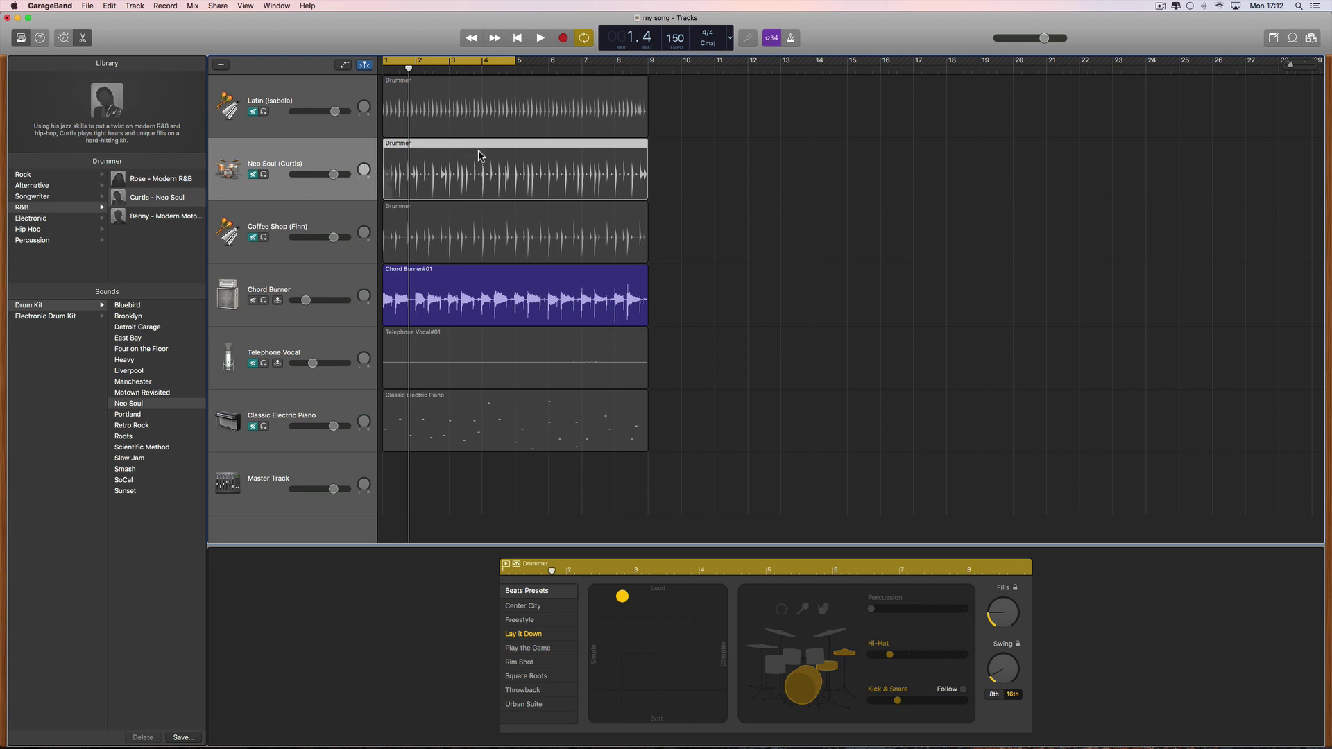
click(574, 141)
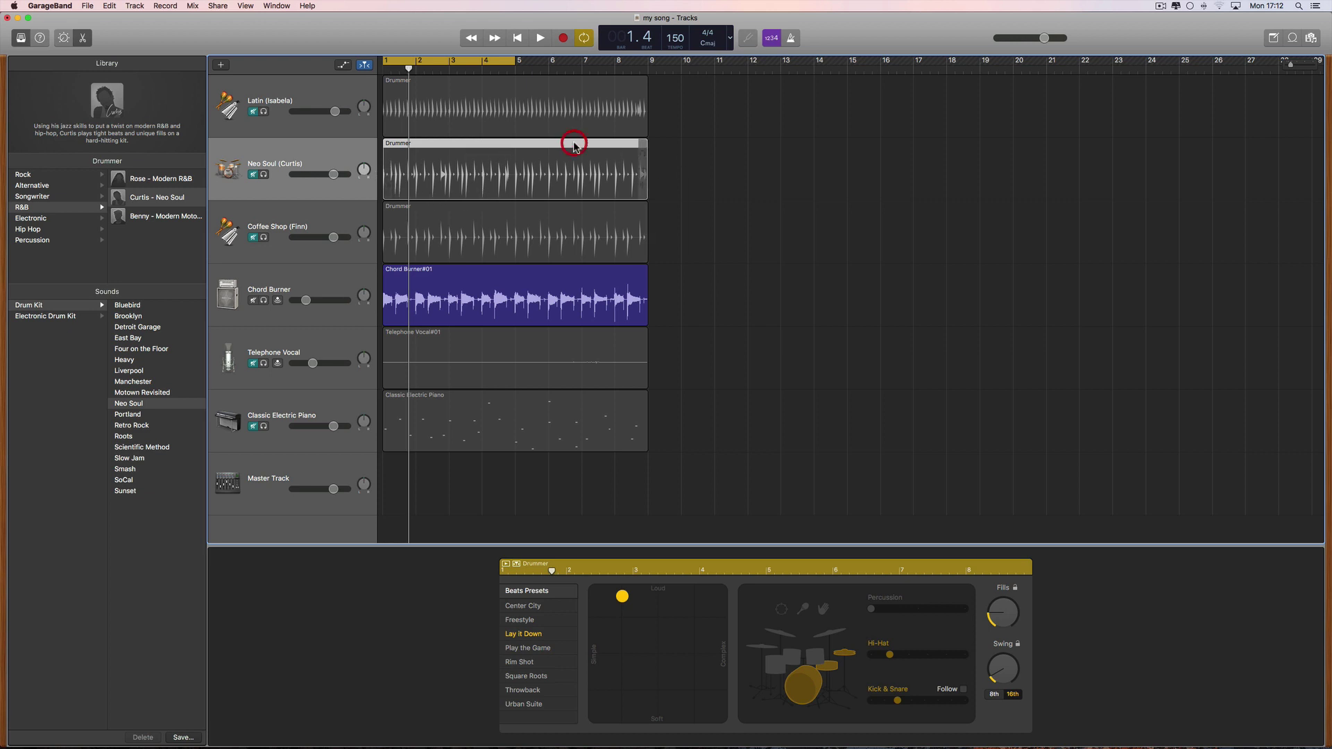
click(254, 175)
click(531, 144)
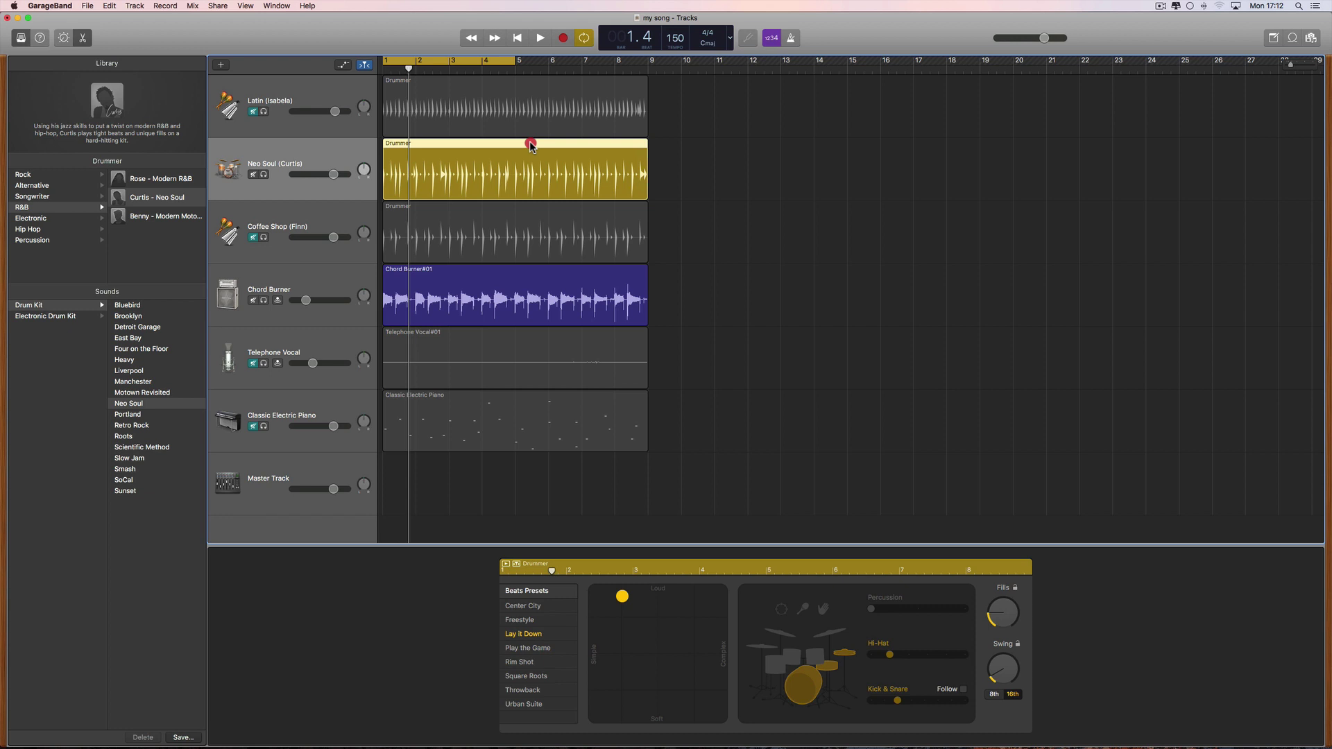
key(Delete)
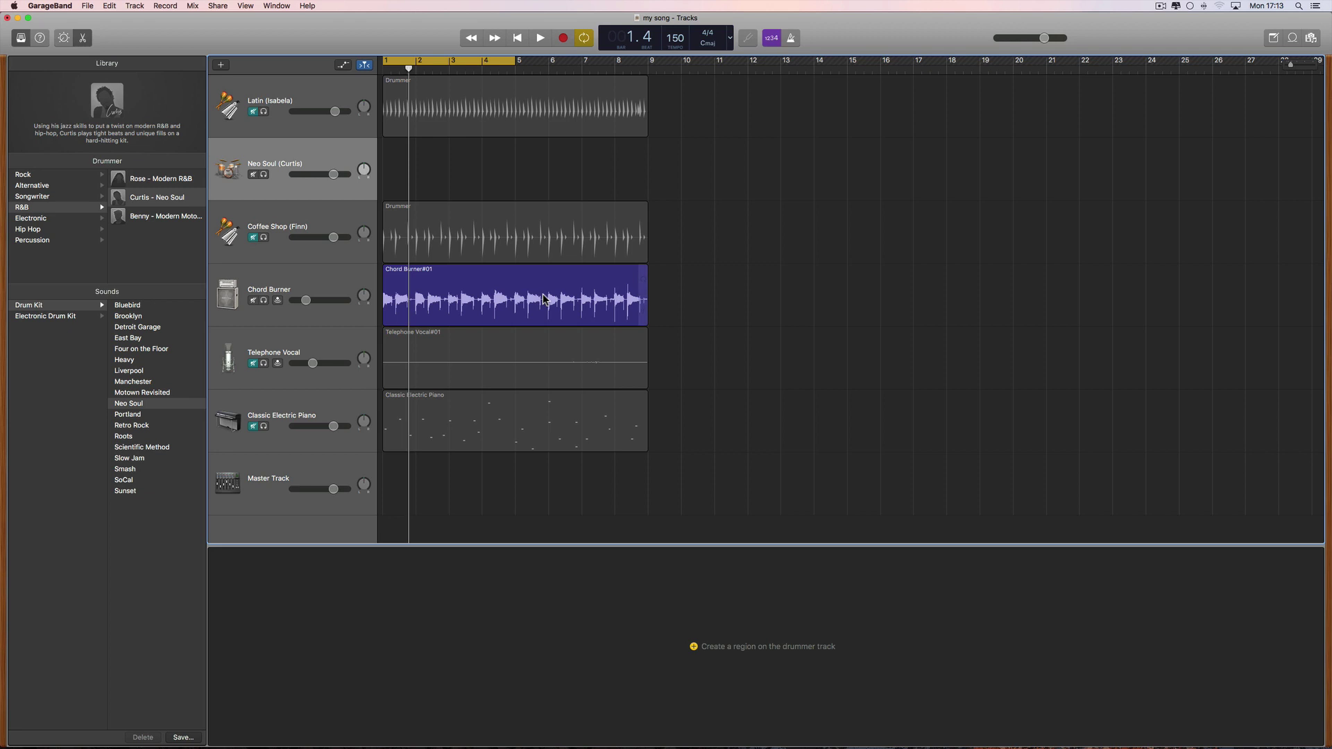
click(84, 38)
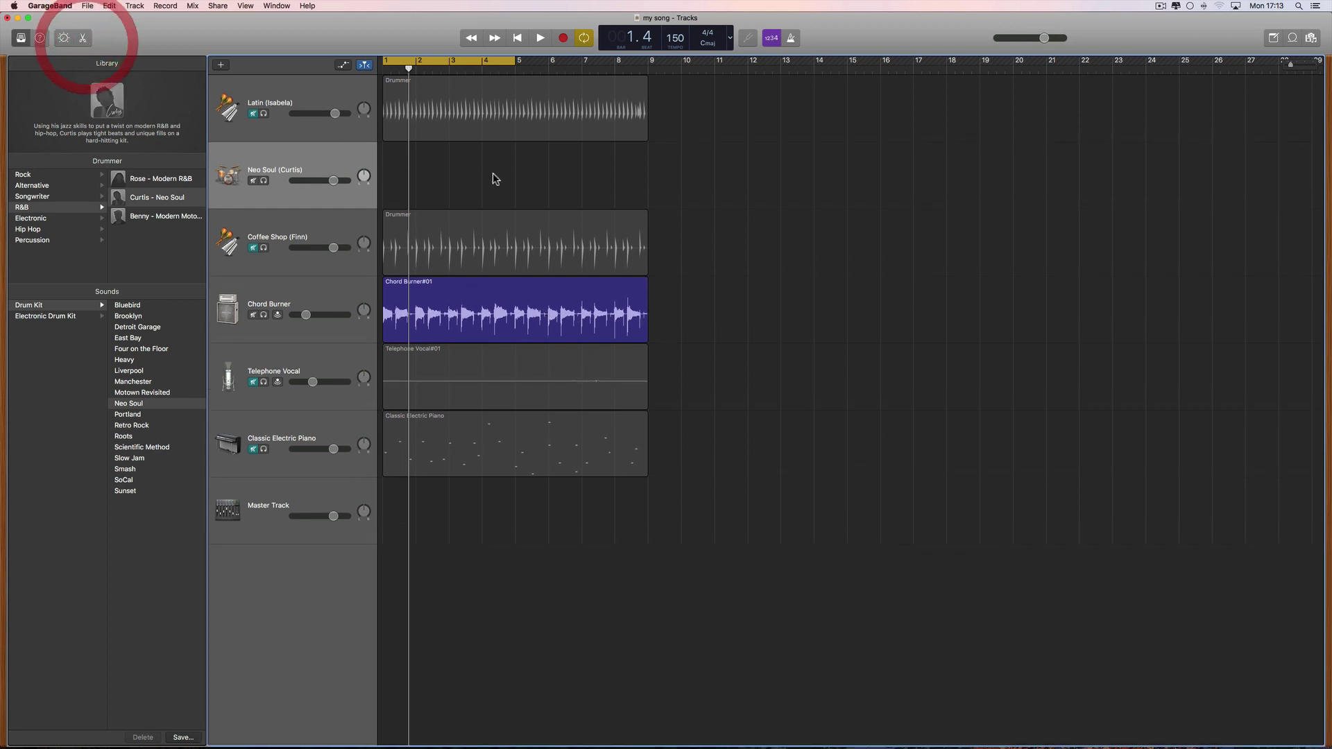
- Open the Loop Browser and filter the loop packs to show only Drummer loops
click(1292, 38)
click(1245, 64)
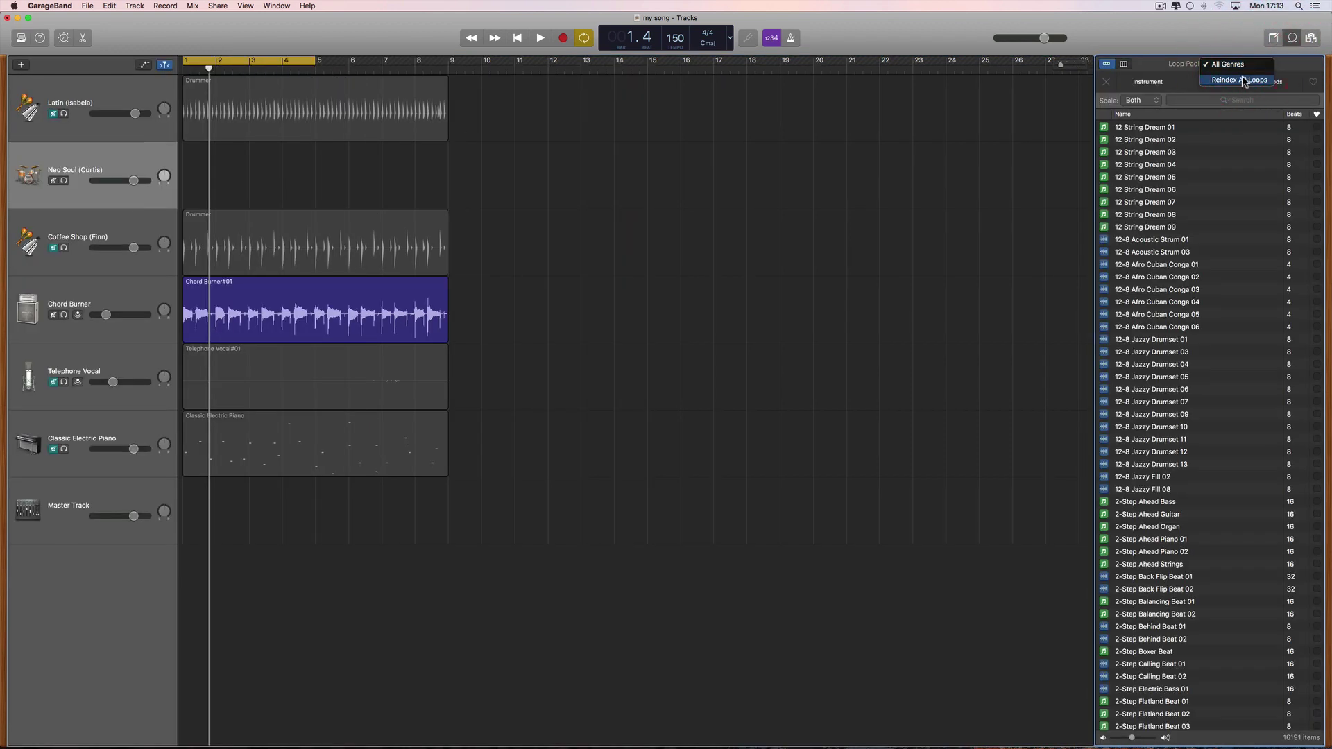
click(1221, 48)
click(1239, 65)
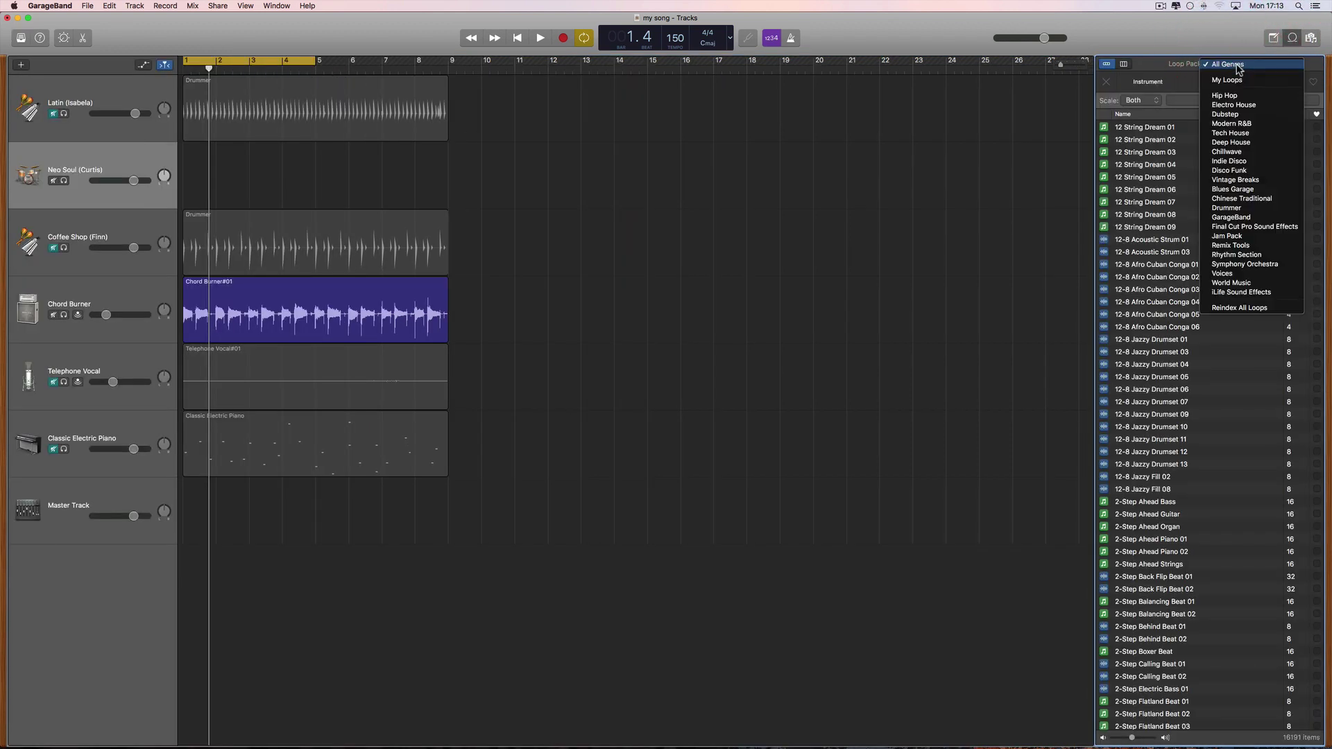
click(1238, 208)
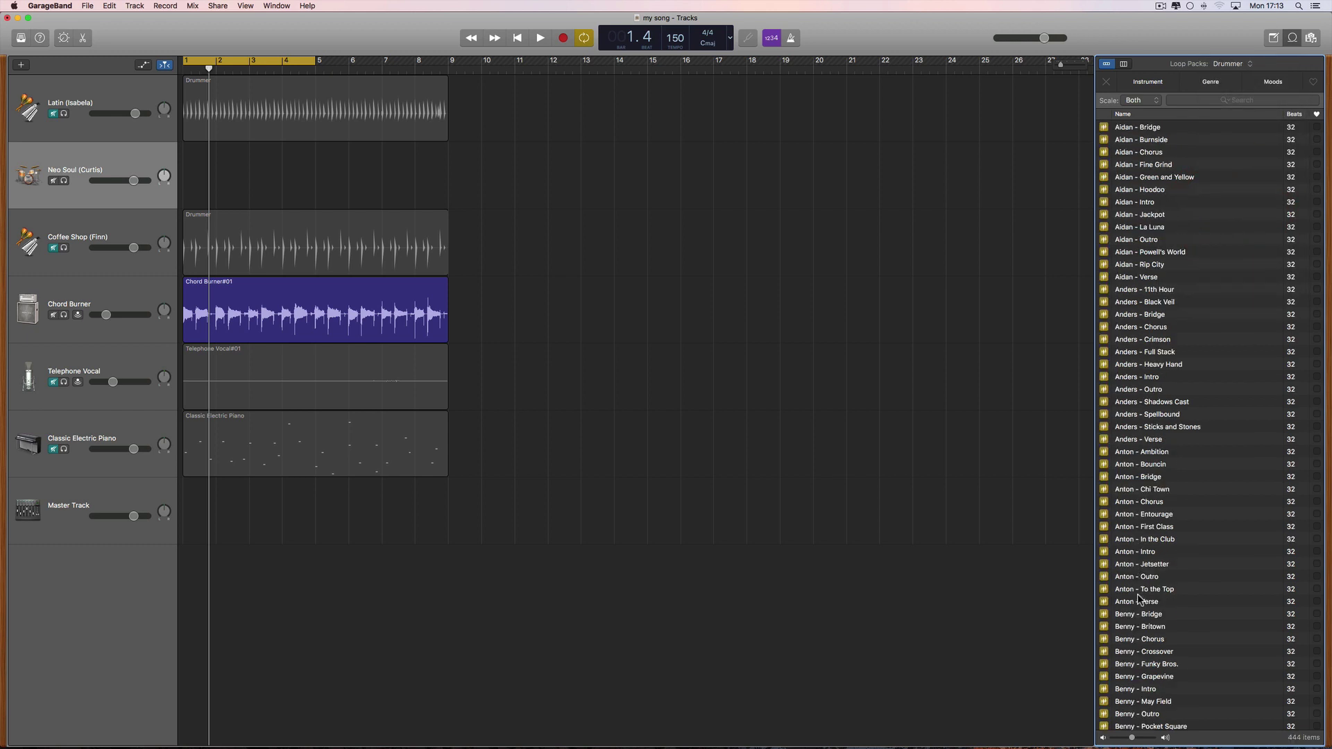
scroll(1140, 598, down, 10)
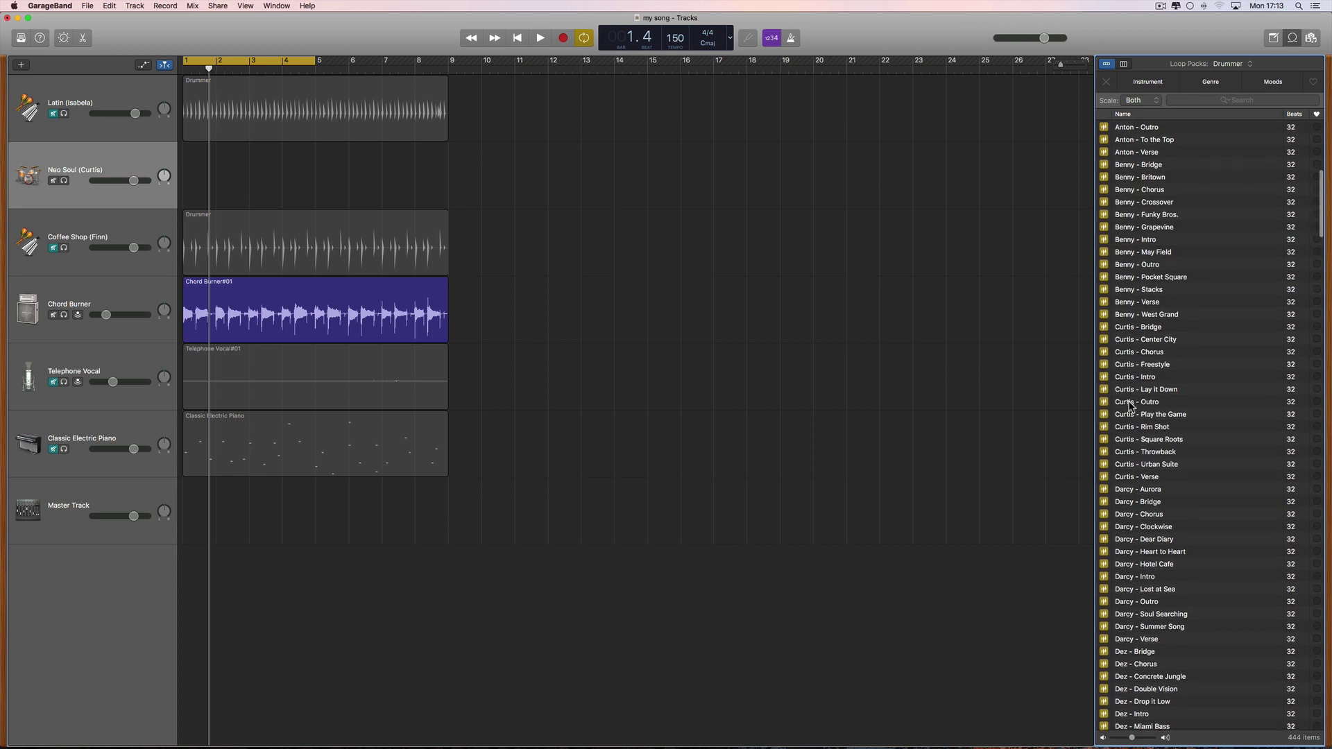
scroll(1129, 403, down, 1)
- With the song playing and preview volume raised, audition Darcy - Lost at Sea, Curtis - Lay it Down, Anders - Crimson and Aidan - Chorus
key(space)
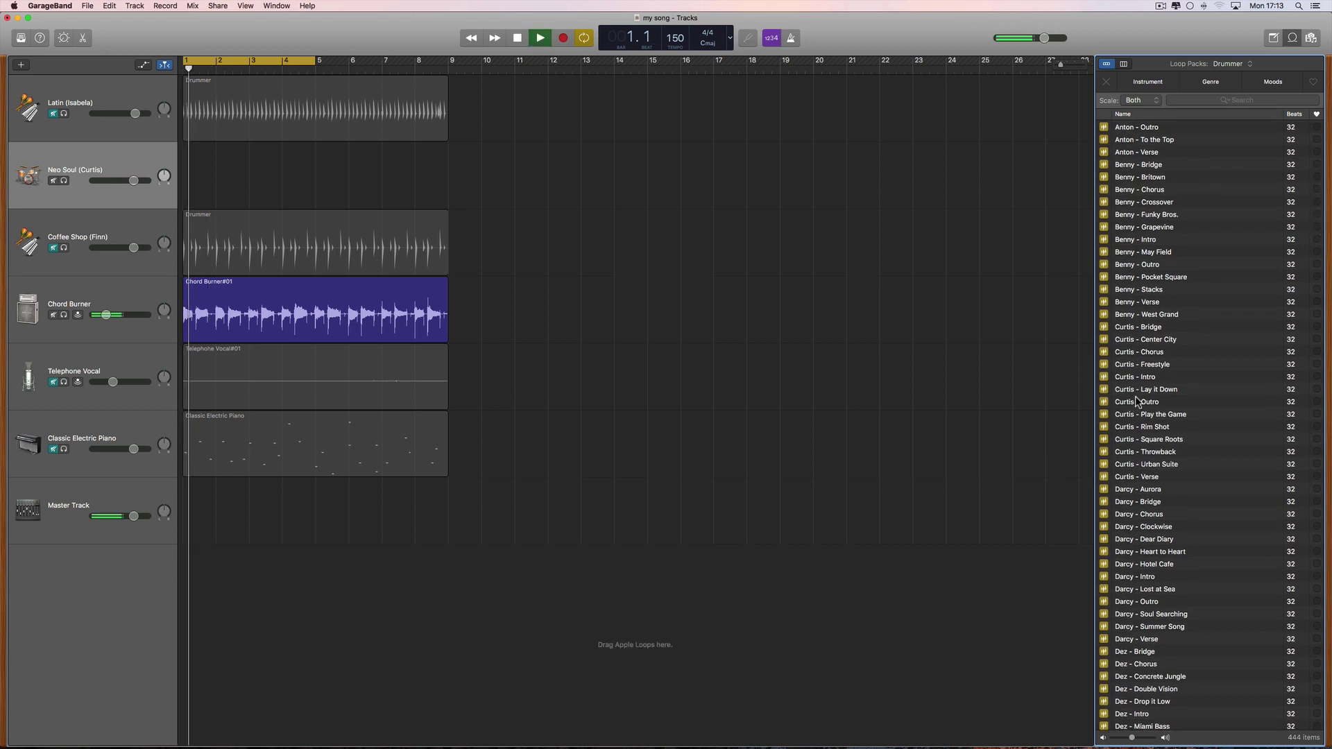
drag(1132, 739, 1147, 739)
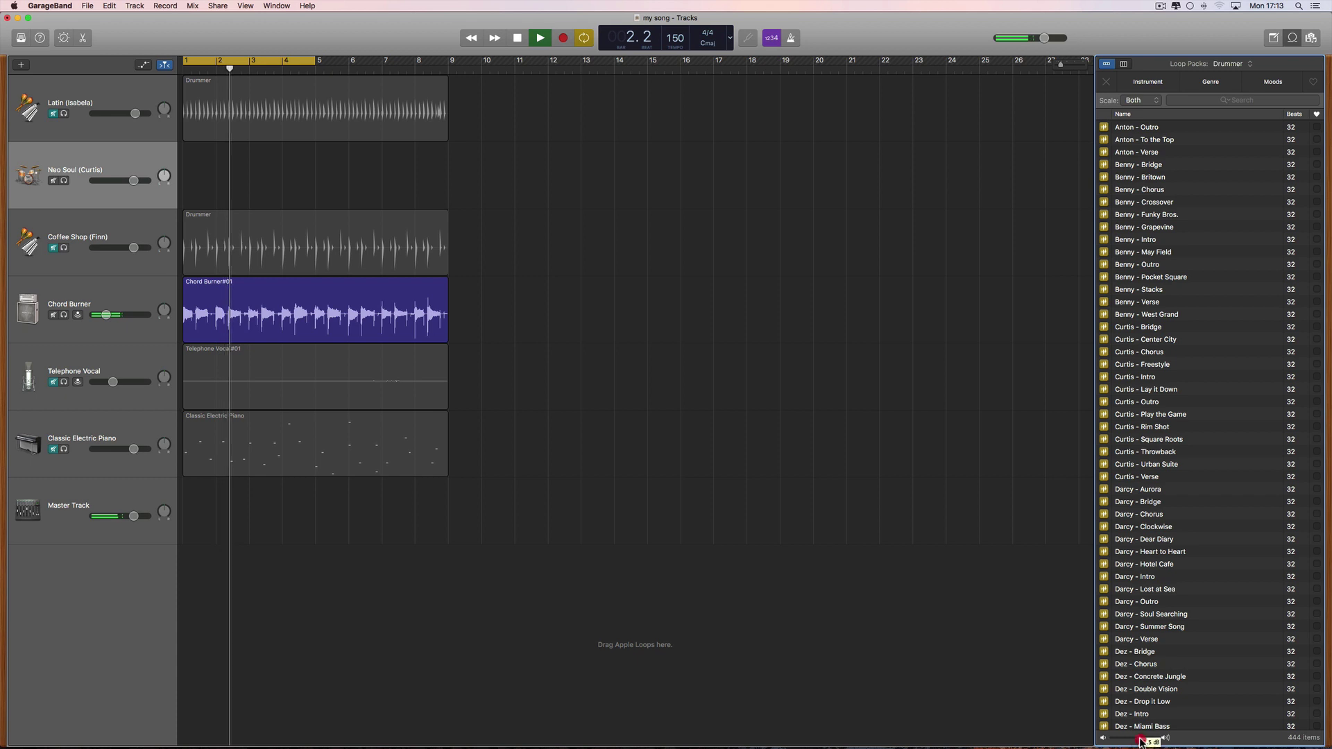
click(1133, 590)
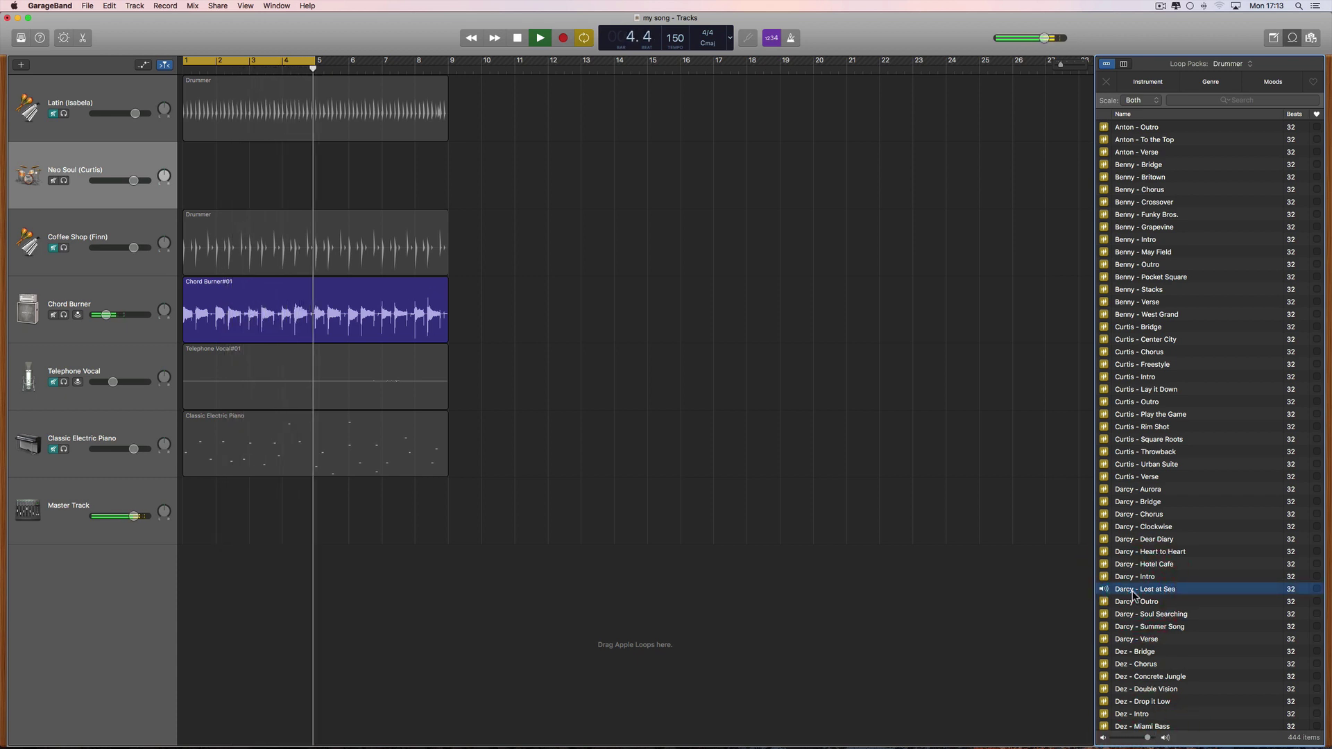
click(1140, 391)
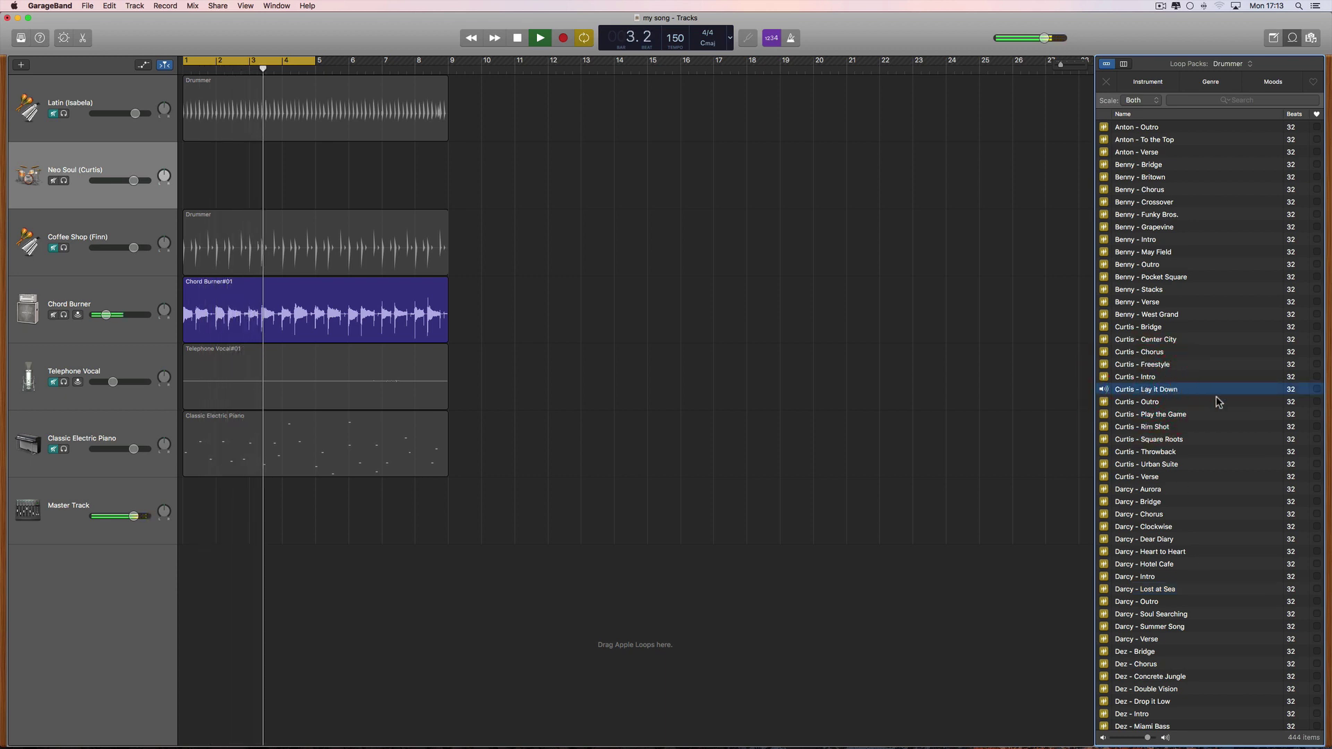
scroll(1219, 401, up, 10)
scroll(1219, 401, up, 2)
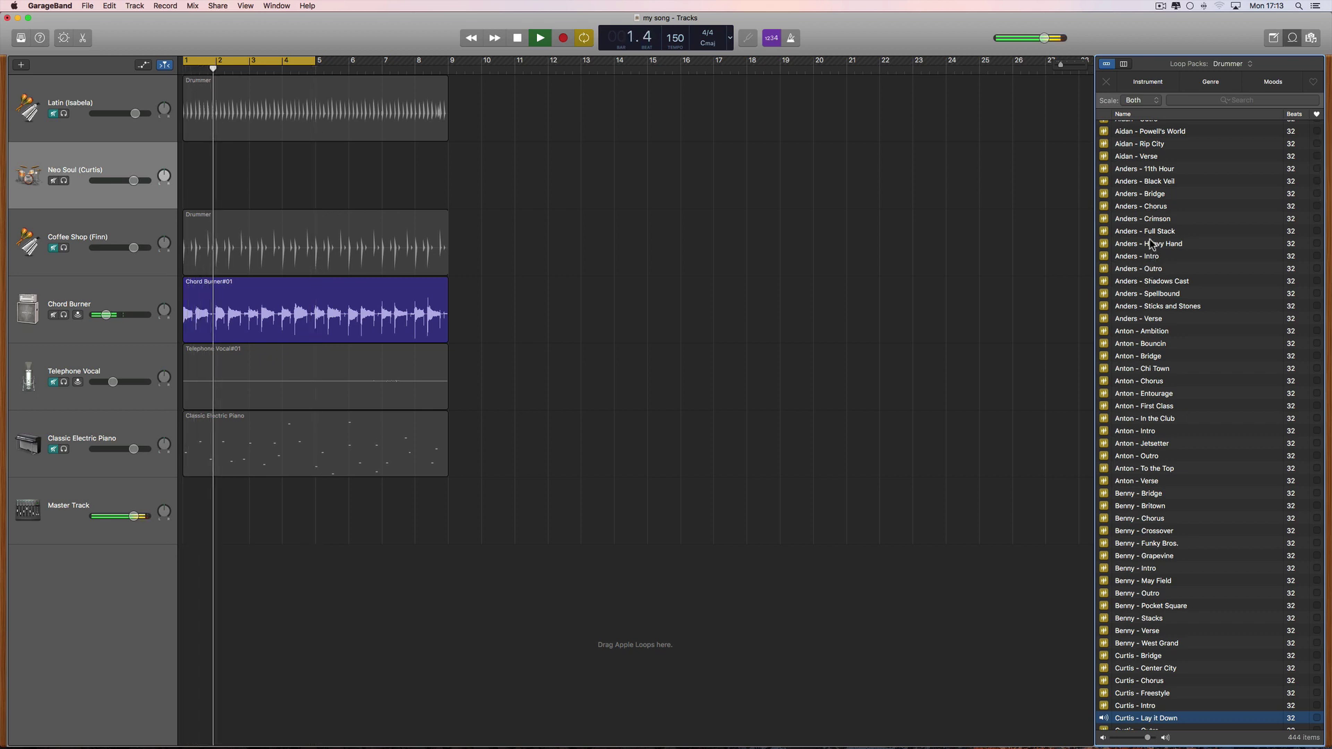
click(1145, 218)
scroll(1249, 302, up, 2)
scroll(1249, 302, up, 3)
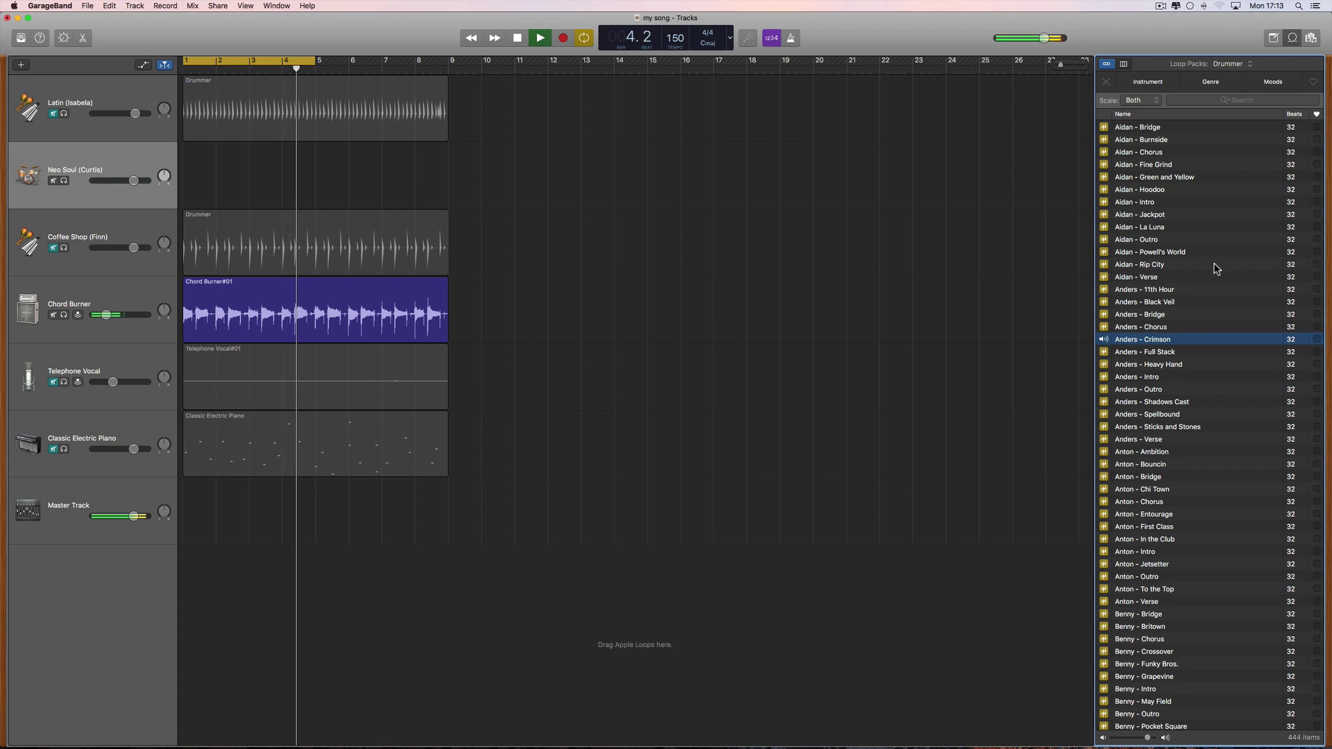
scroll(1218, 265, up, 2)
click(1138, 151)
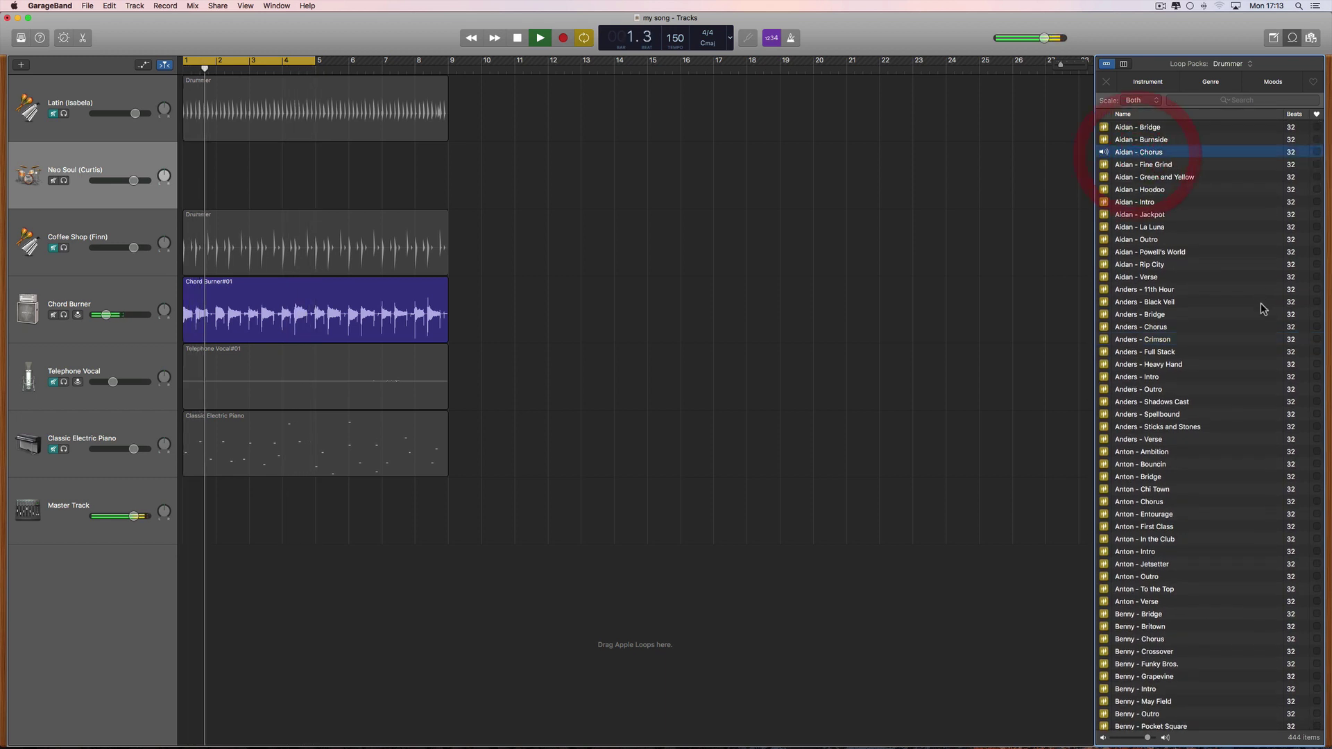
- Audition Benny - May Field, Darcy - Heart to Heart and Gavin - Chorus, then stop playback
scroll(1249, 351, down, 1)
scroll(1249, 354, down, 10)
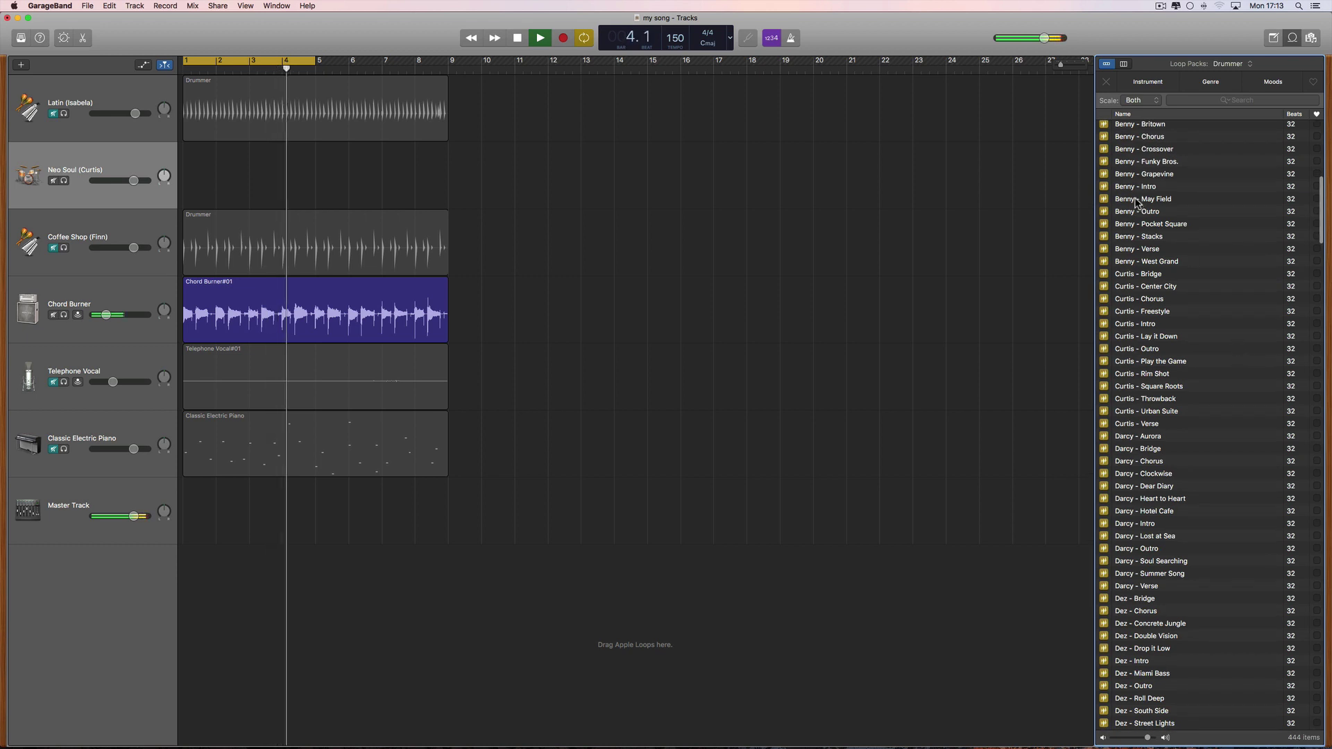
click(1135, 199)
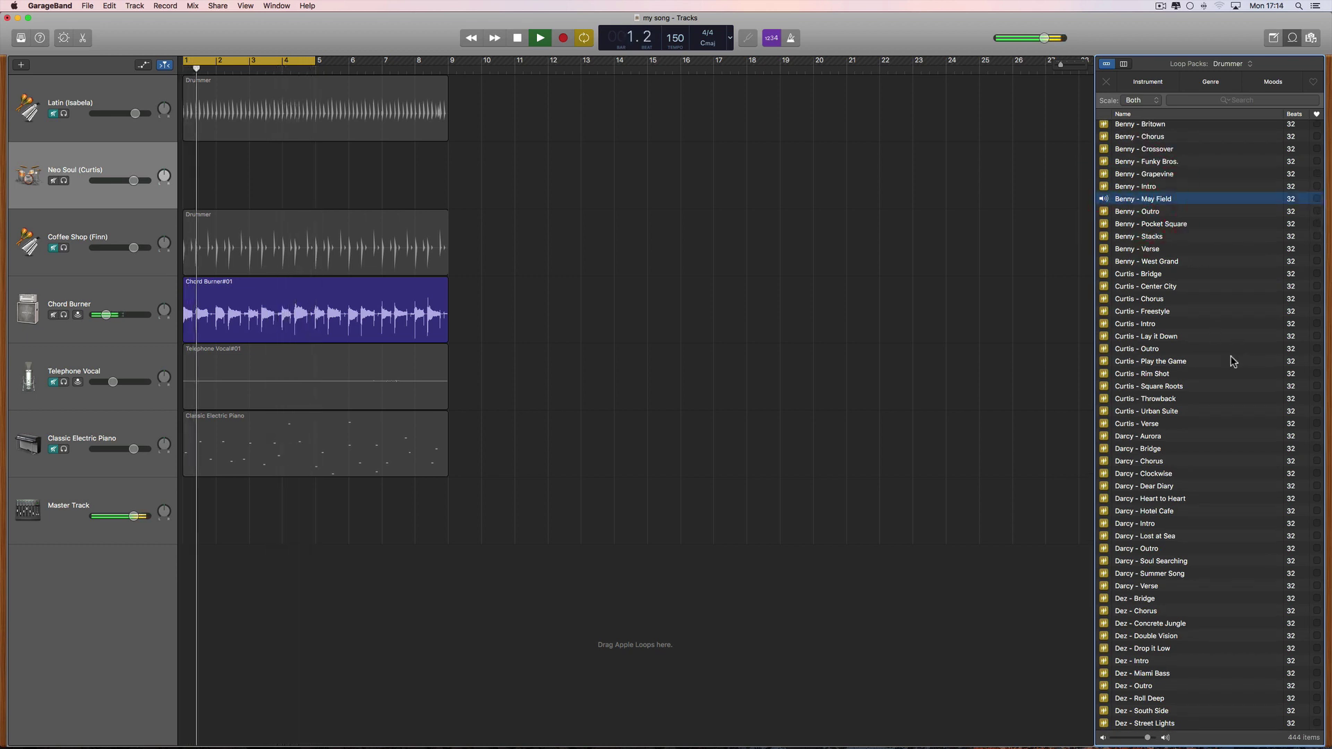
scroll(1227, 379, down, 3)
scroll(1227, 379, down, 2)
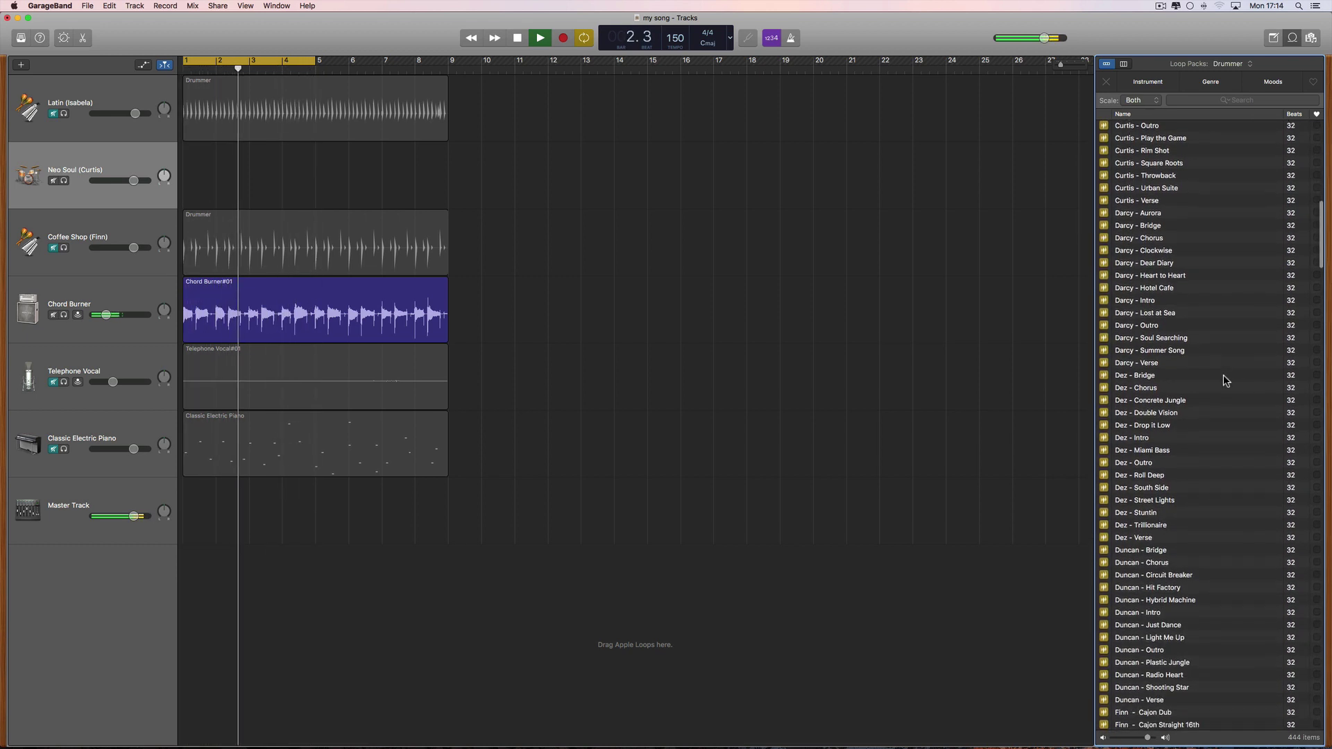
click(1149, 272)
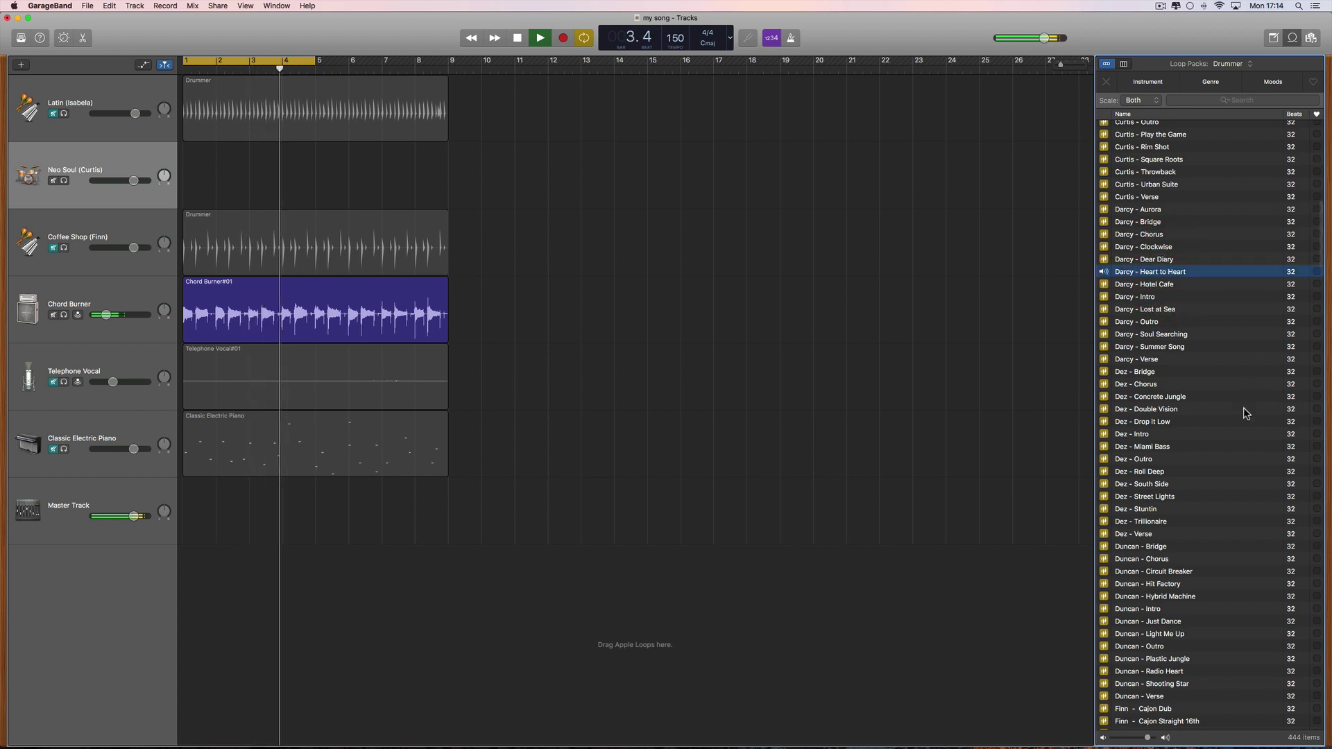
scroll(1246, 413, down, 3)
scroll(1246, 413, down, 6)
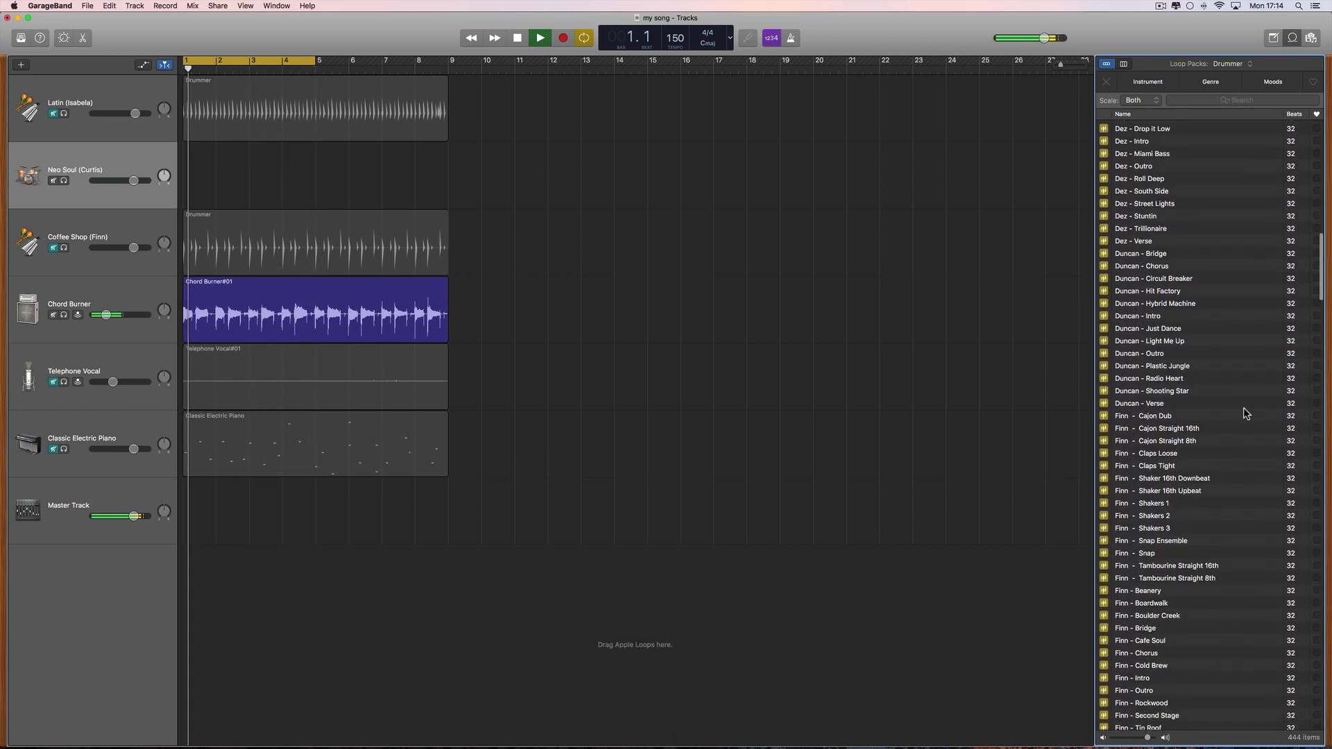
scroll(1203, 467, down, 2)
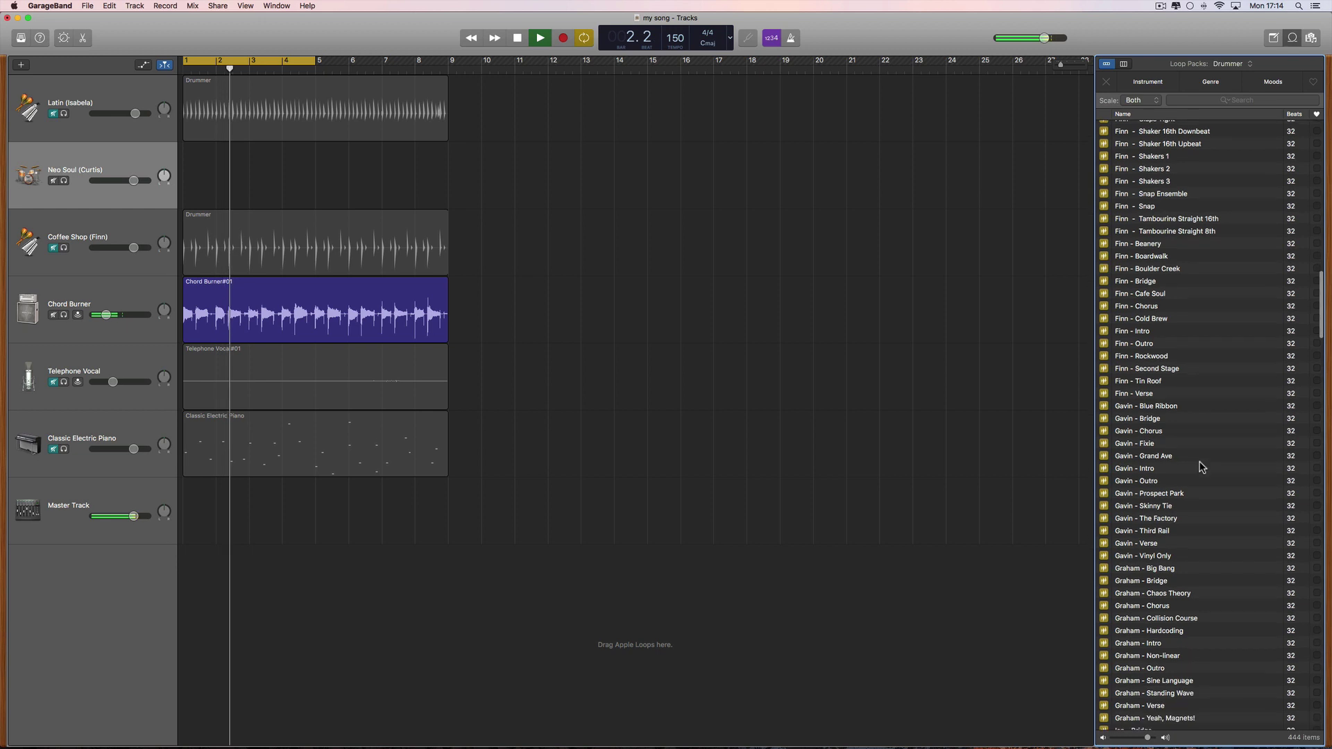
click(1149, 438)
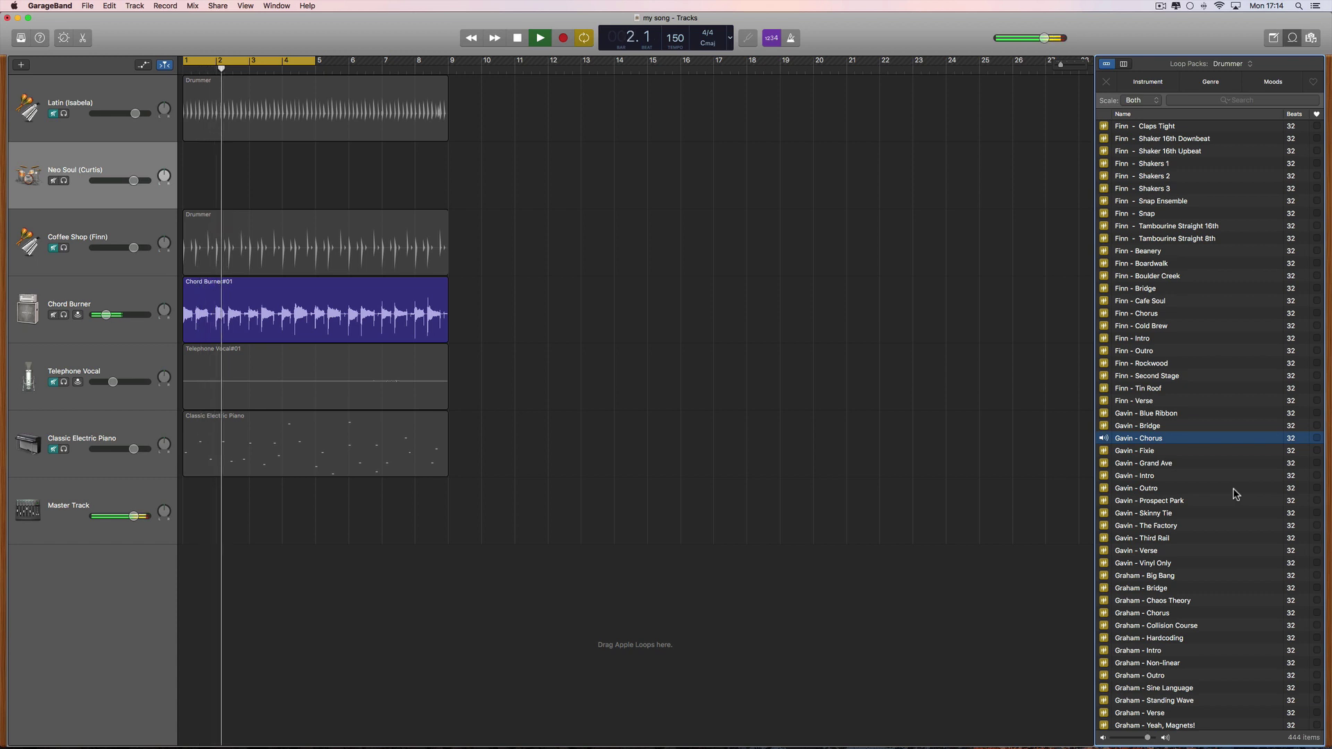
key(space)
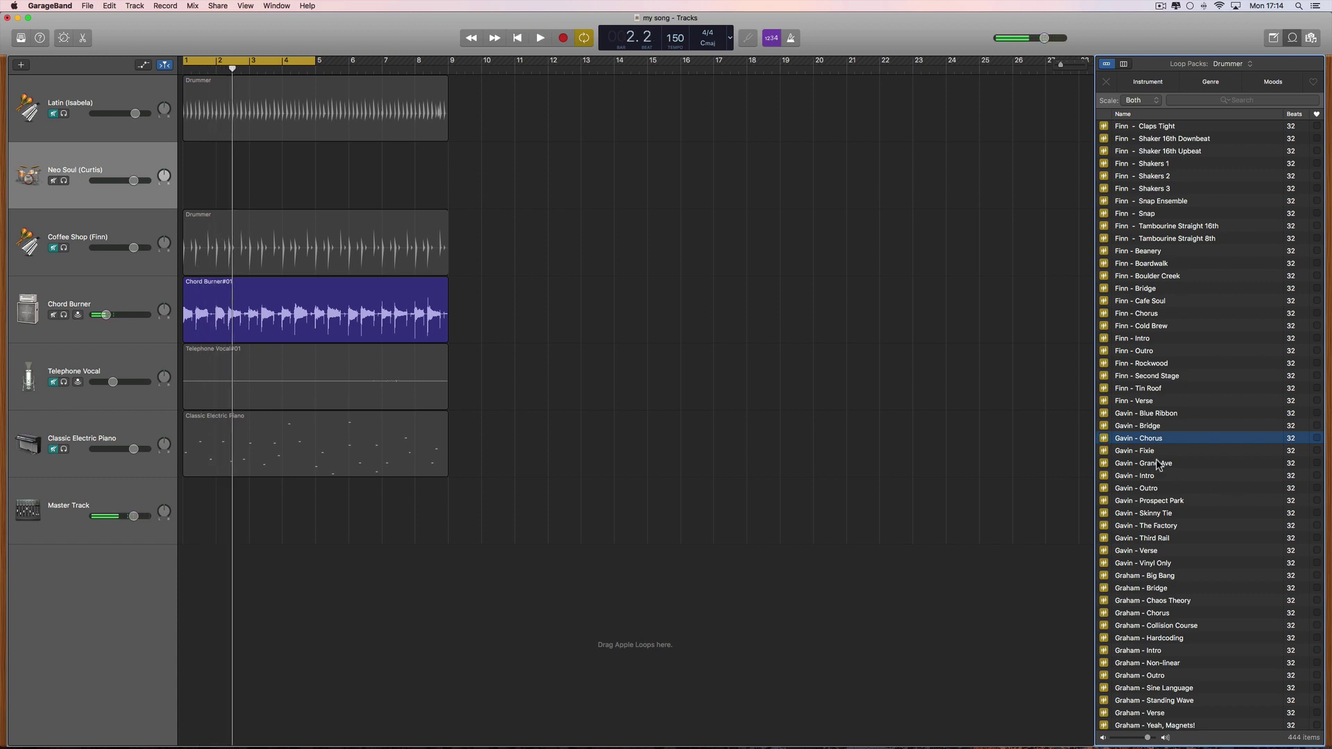
- Drop Gavin - Chorus onto the Neo Soul track and play it with the track volume at -0.5 dB
drag(1135, 440, 186, 174)
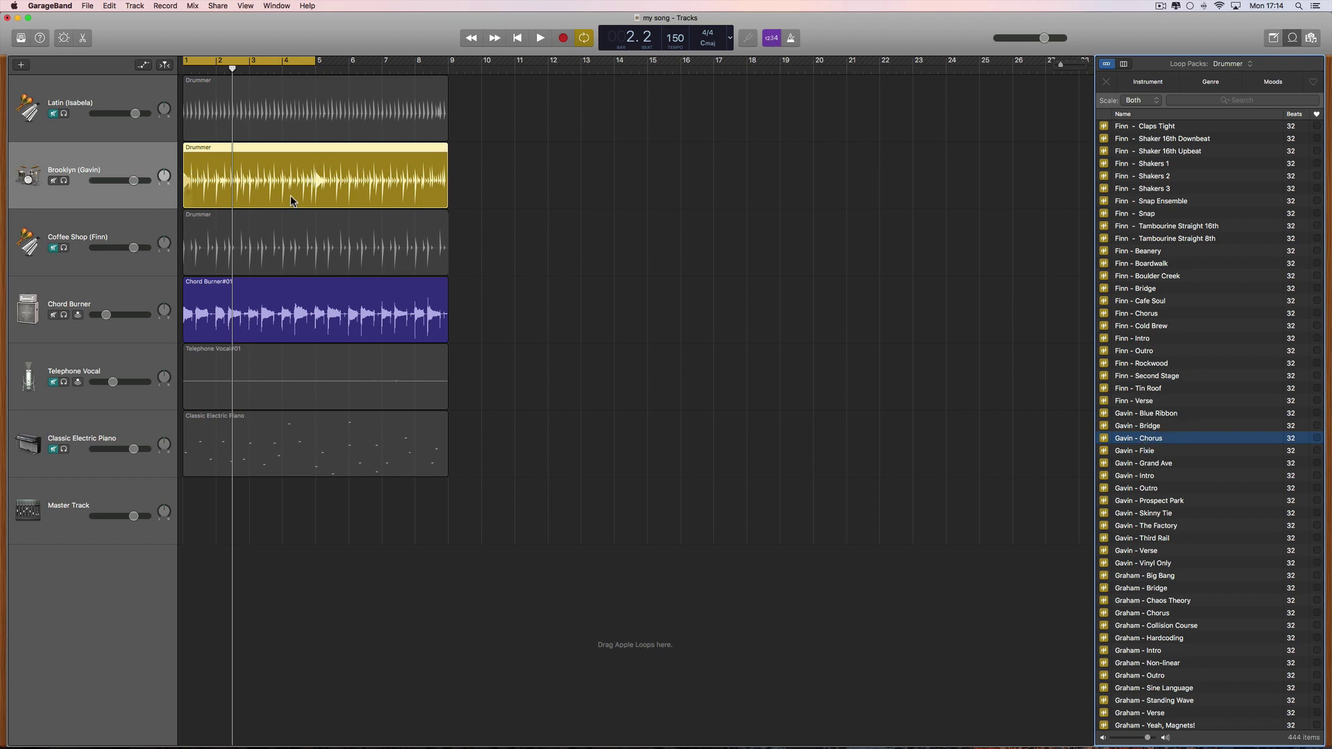
key(space)
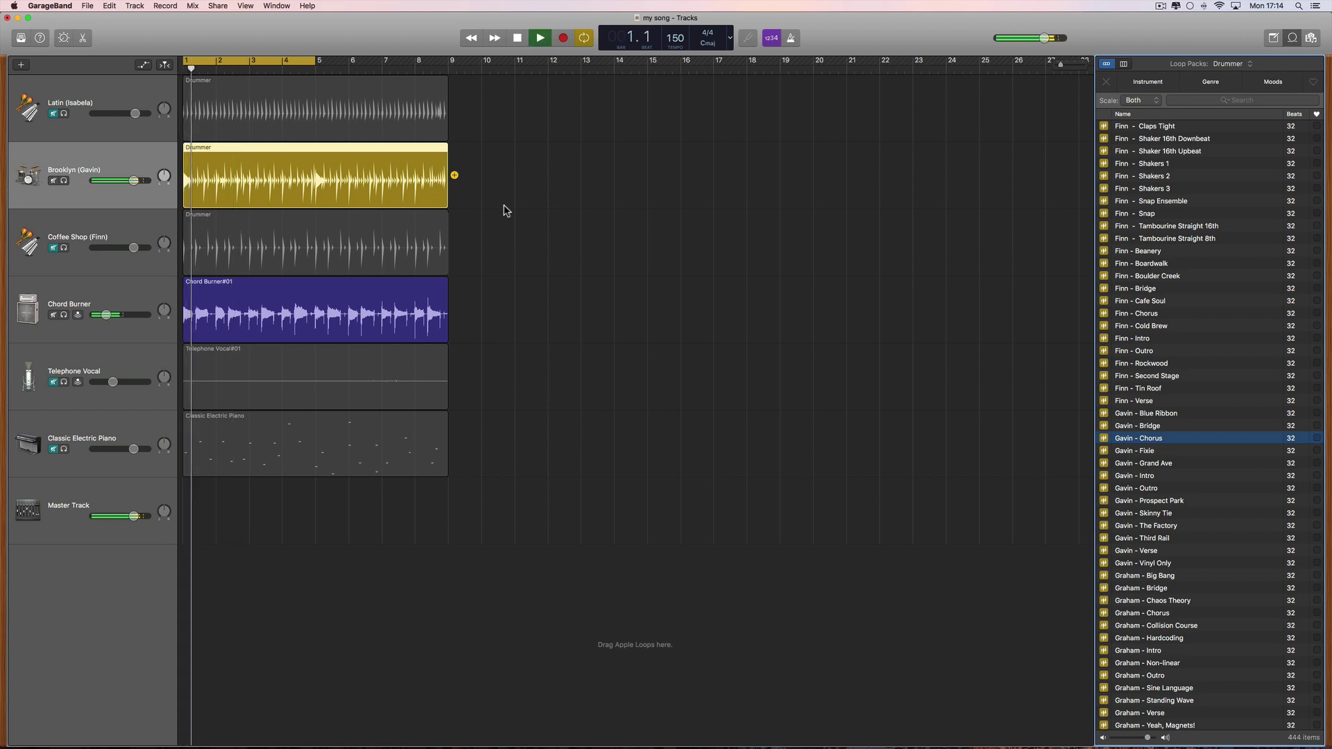
drag(134, 181, 133, 181)
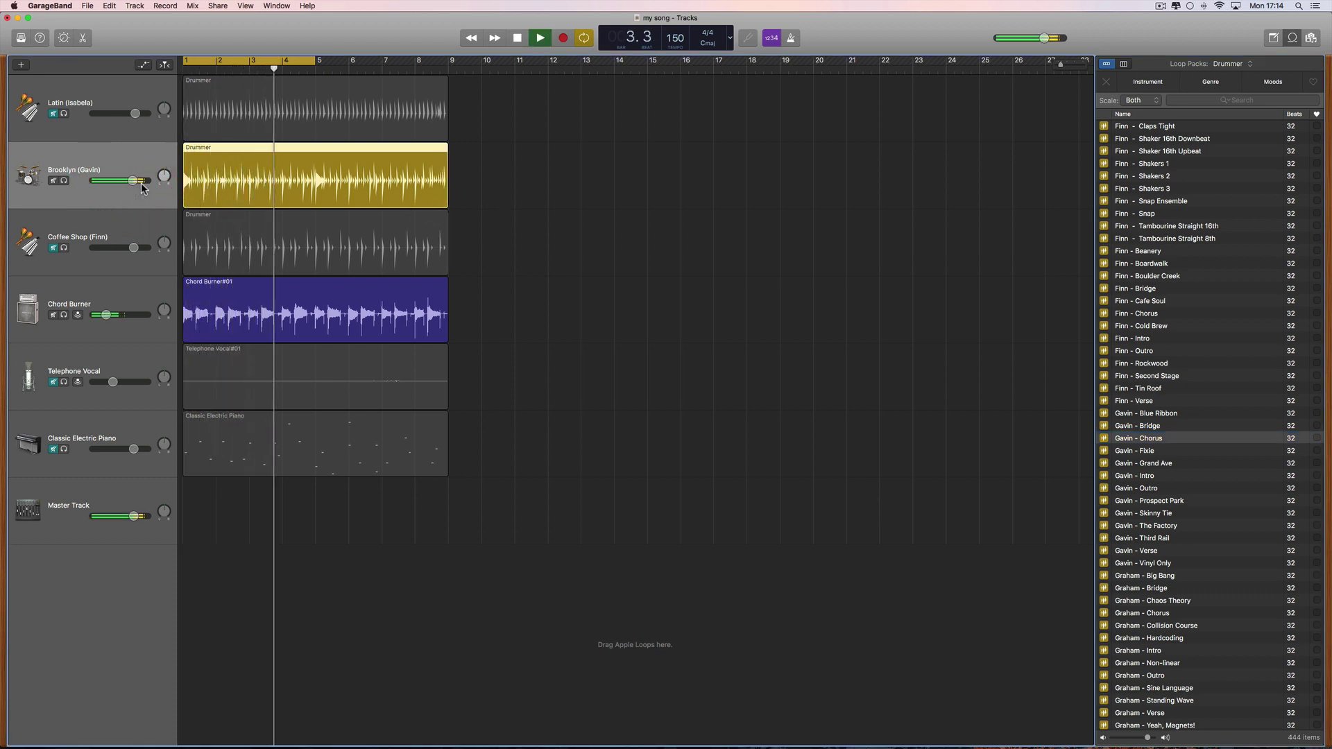
key(space)
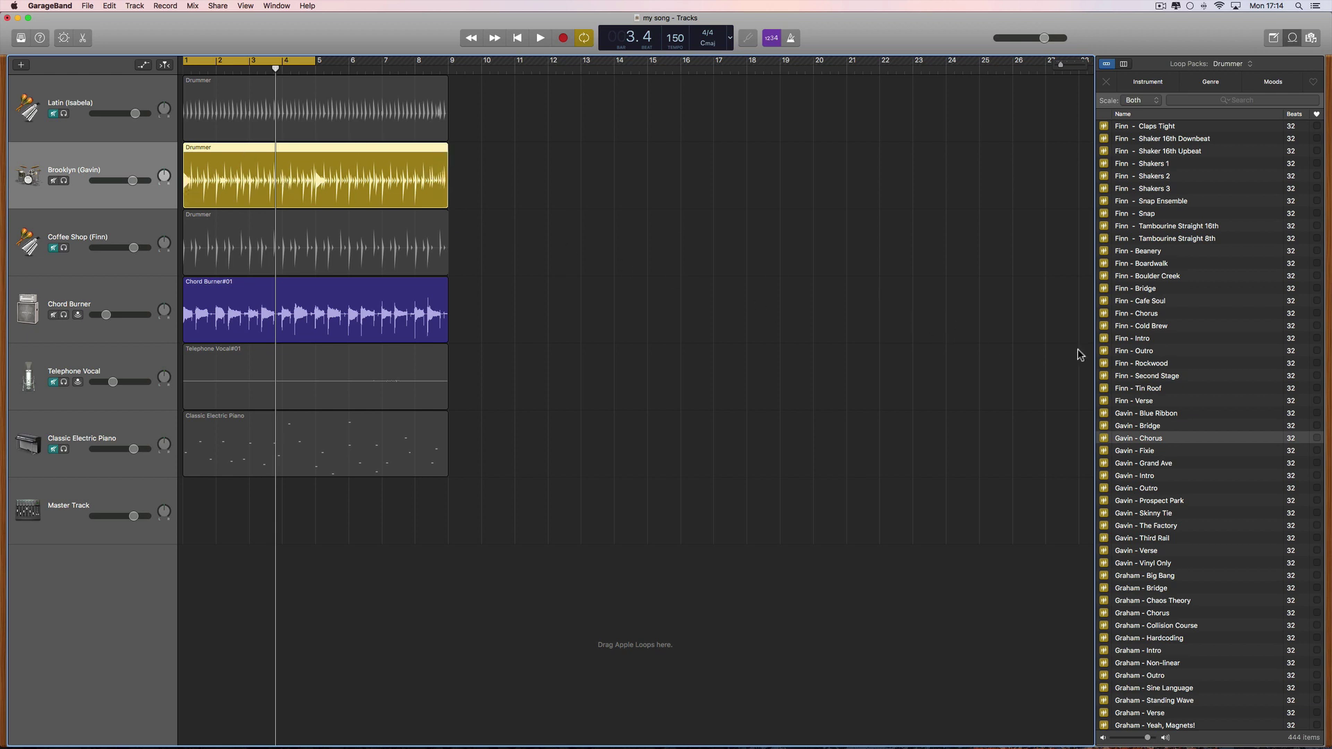
- Delete the Gavin - Chorus region from the Brooklyn track and restart playback from bar 1
key(Delete)
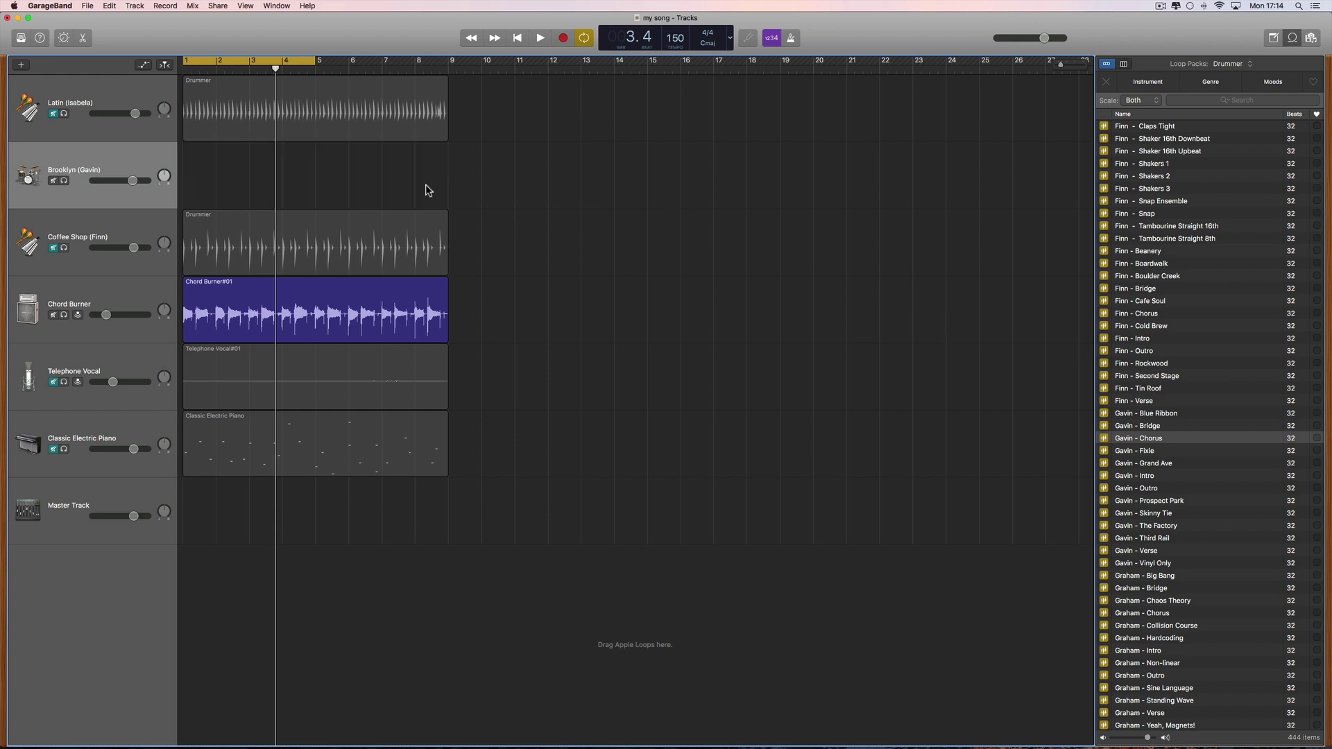
key(Return)
key(space)
- Audition the Darcy - Aurora, Darcy - Clockwise and Benny - May Field loops, then stop the preview
scroll(1216, 359, up, 10)
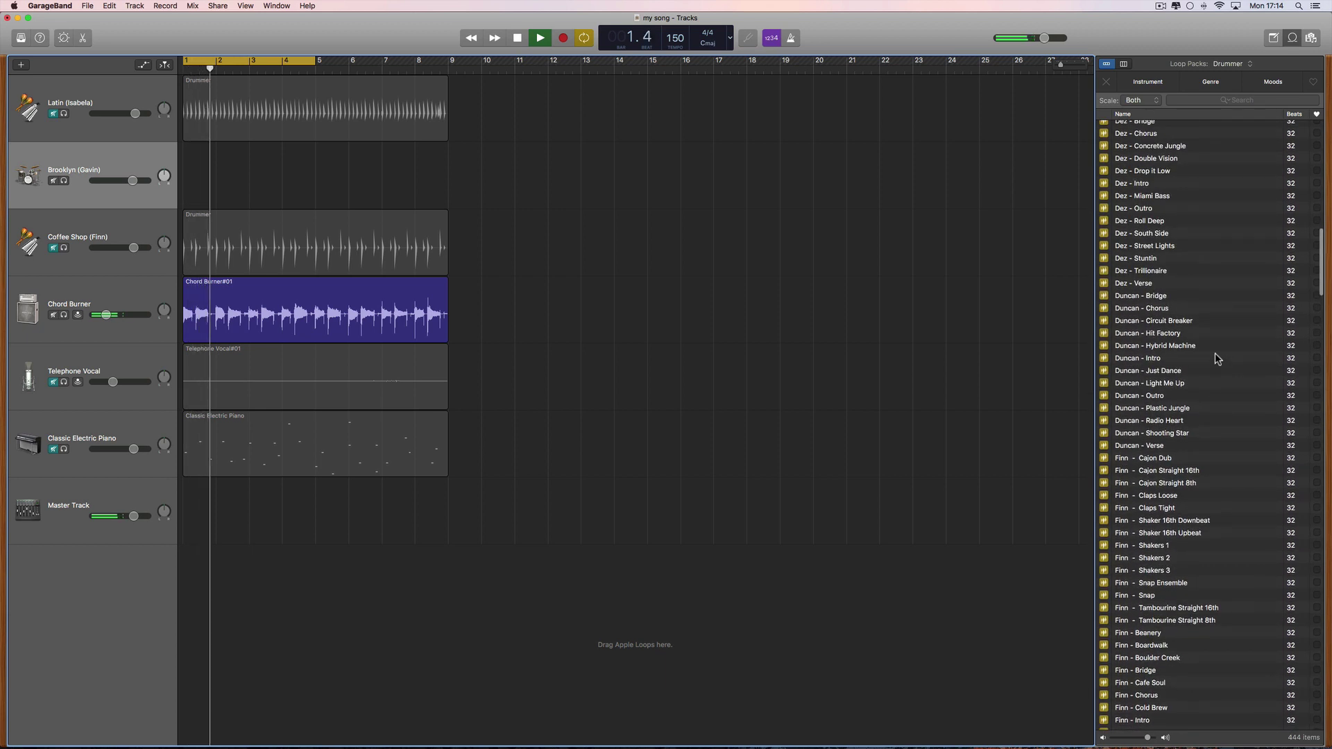
scroll(1216, 359, up, 3)
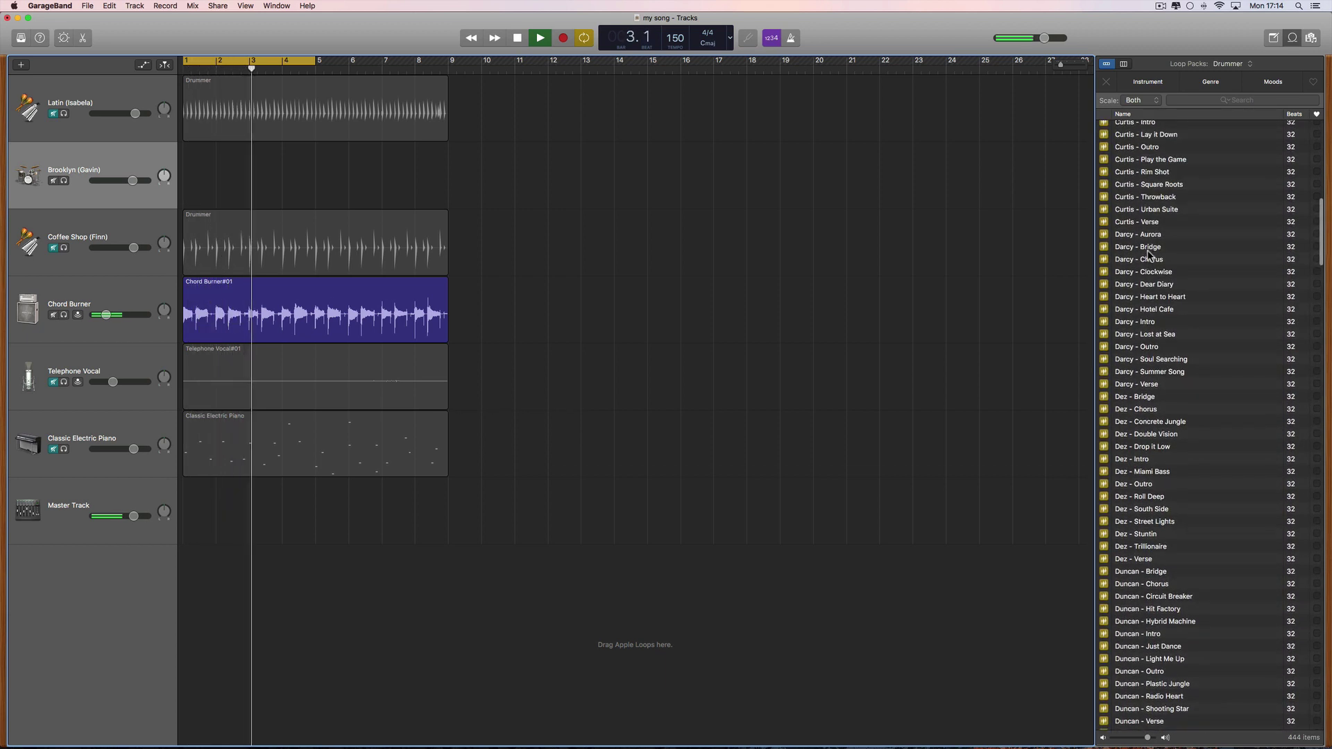
click(1148, 236)
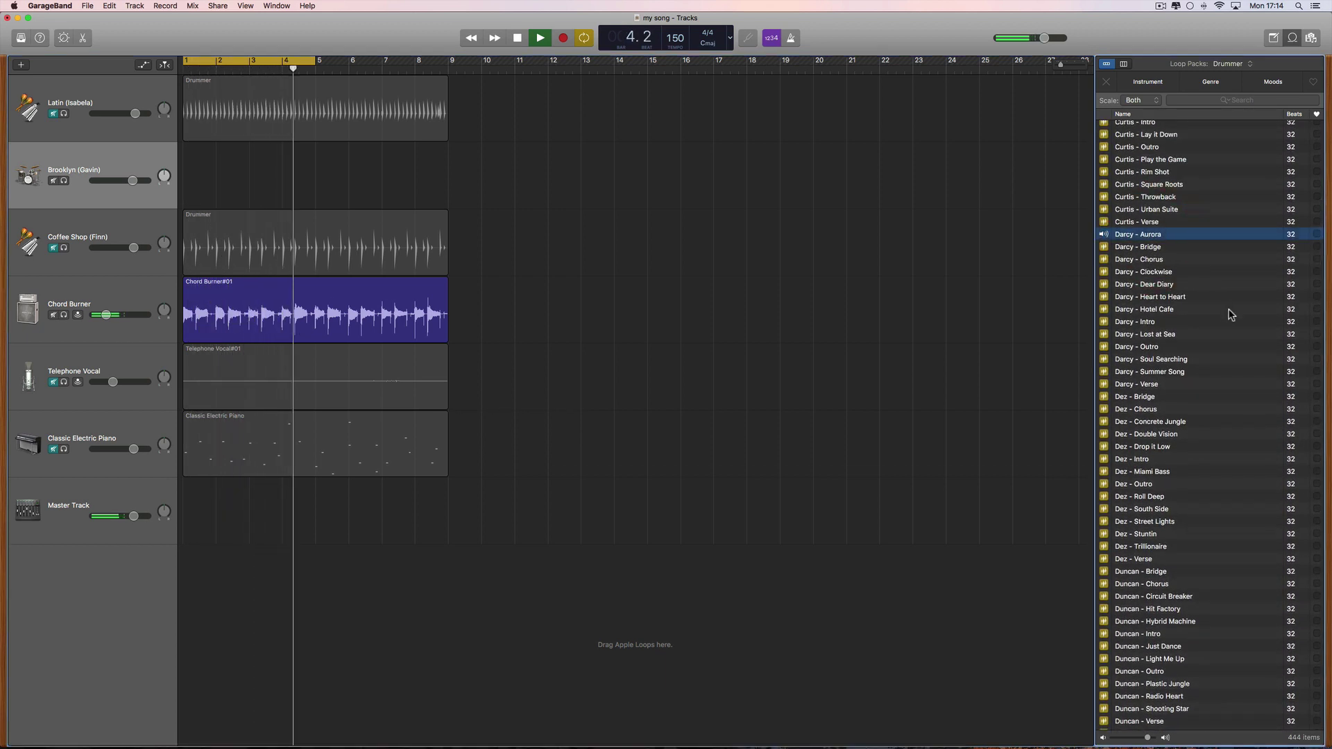
scroll(1229, 314, up, 4)
scroll(1229, 314, up, 2)
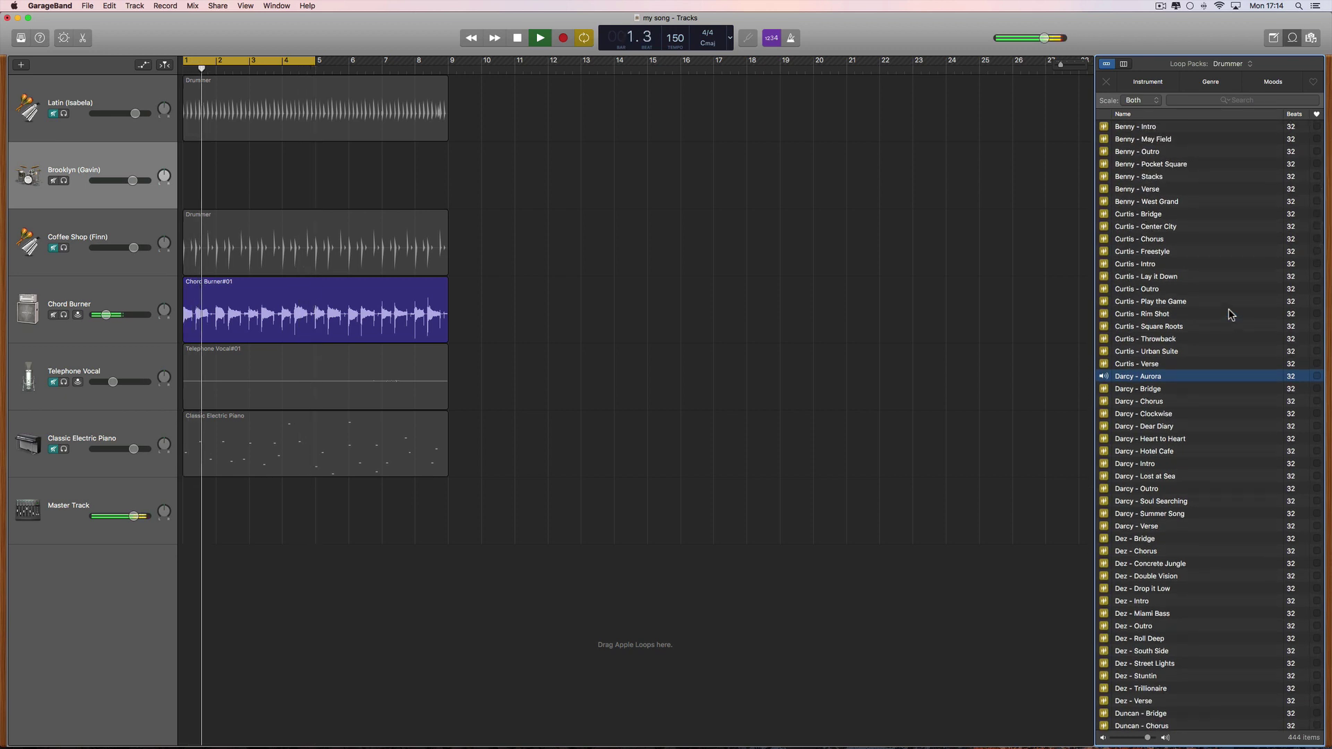
click(1158, 414)
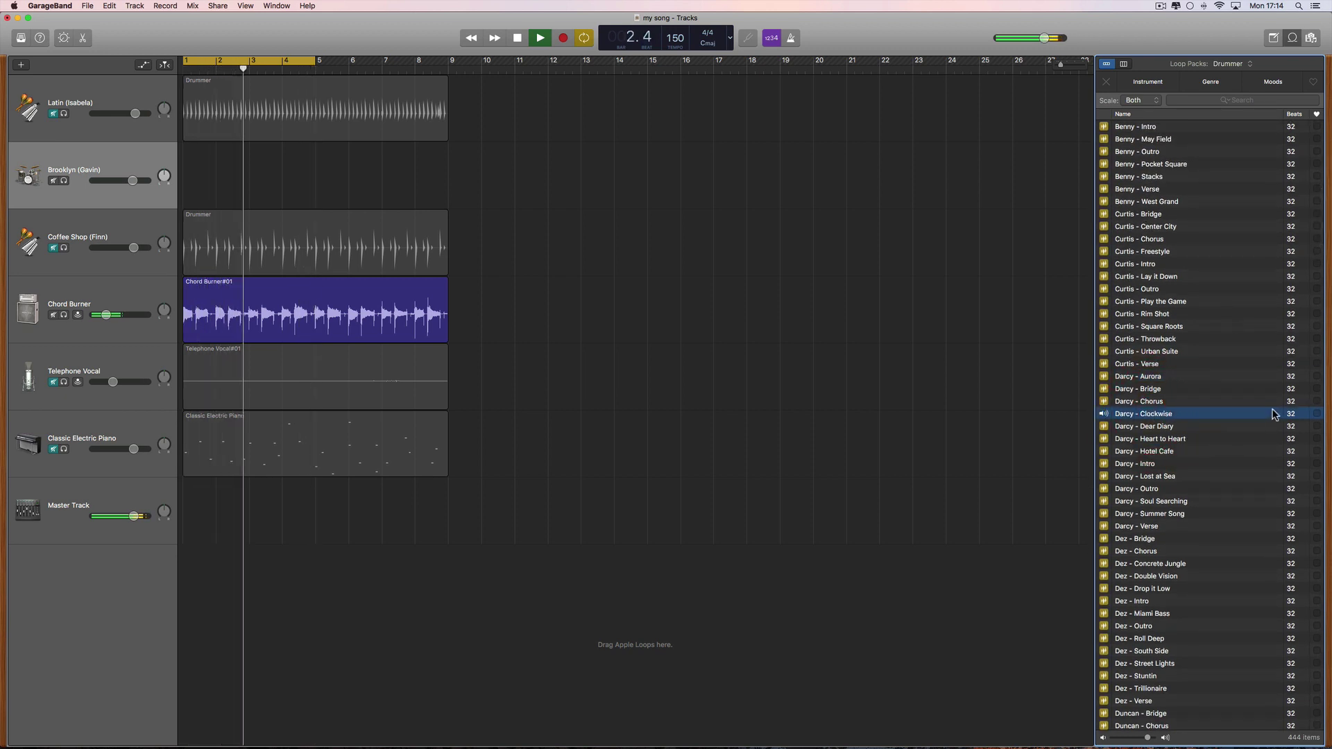
click(1138, 139)
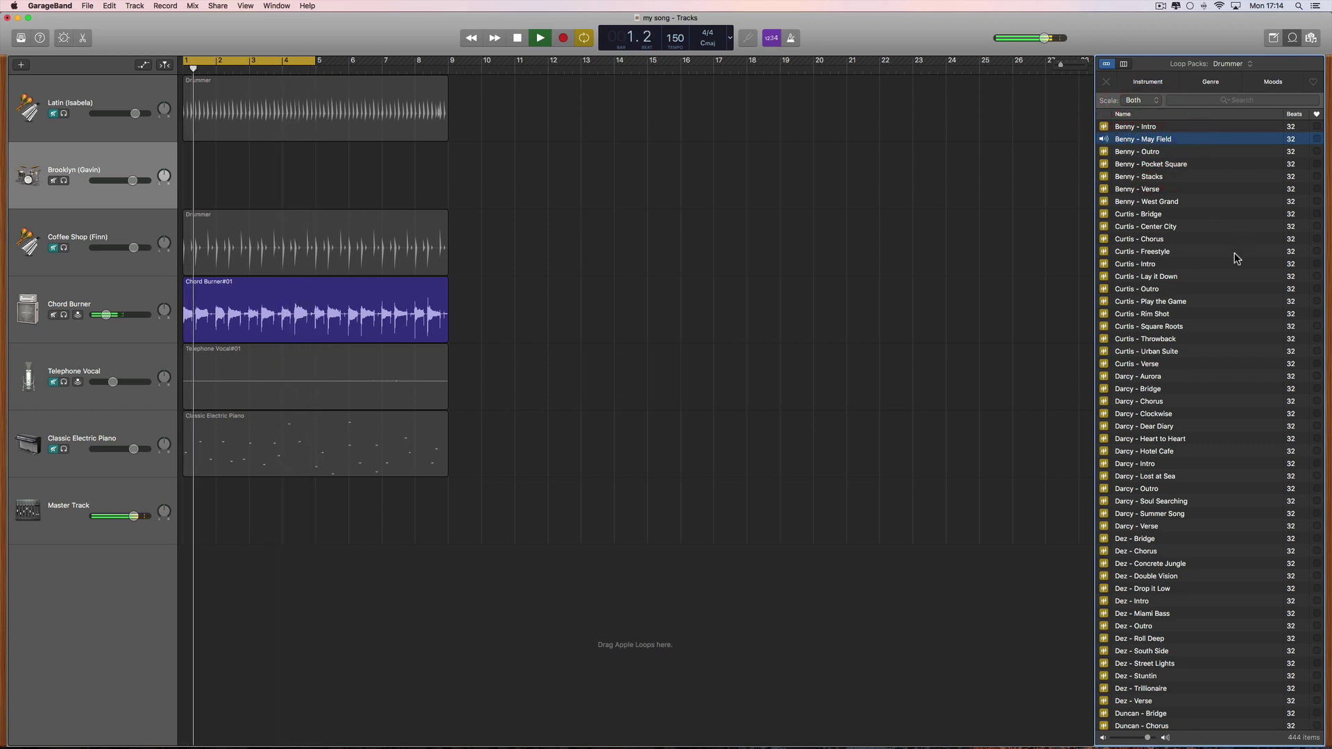
key(space)
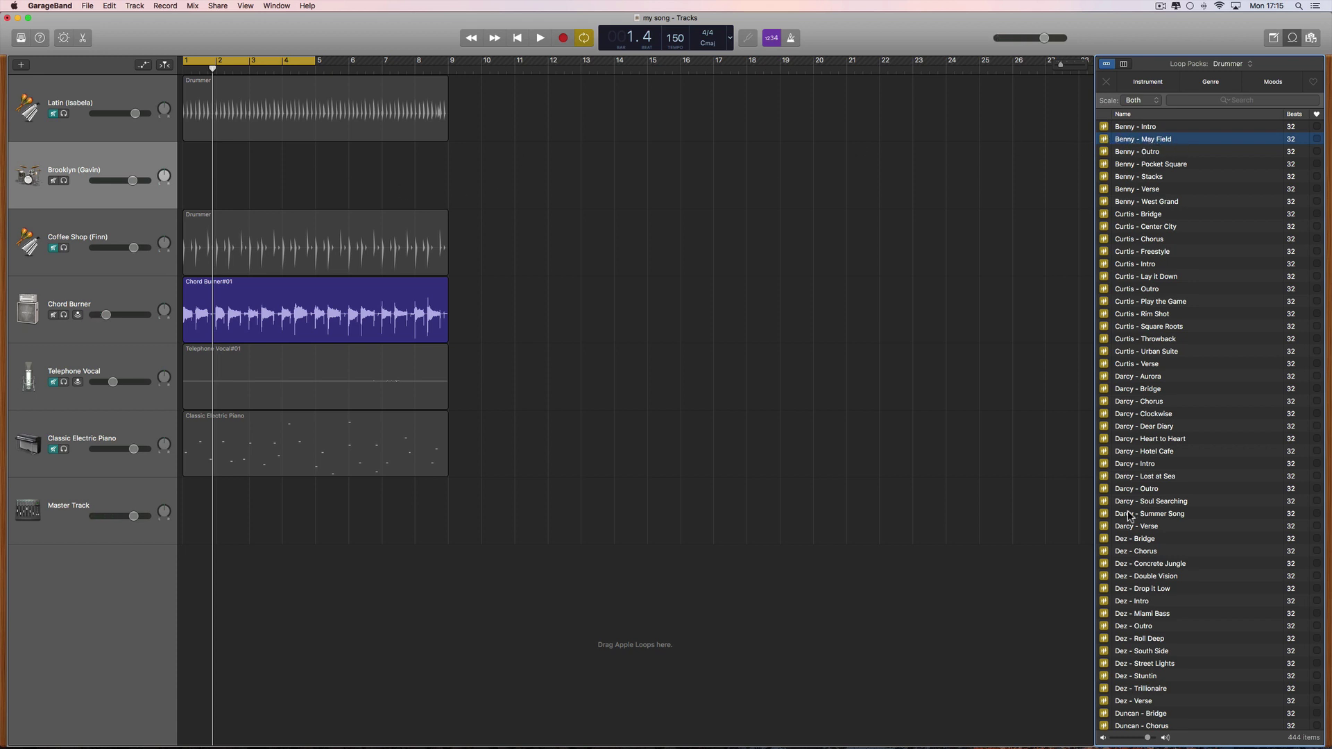
- Place Benny - May Field on the Brooklyn track, open its Drummer Editor and play the song
drag(1137, 142, 191, 156)
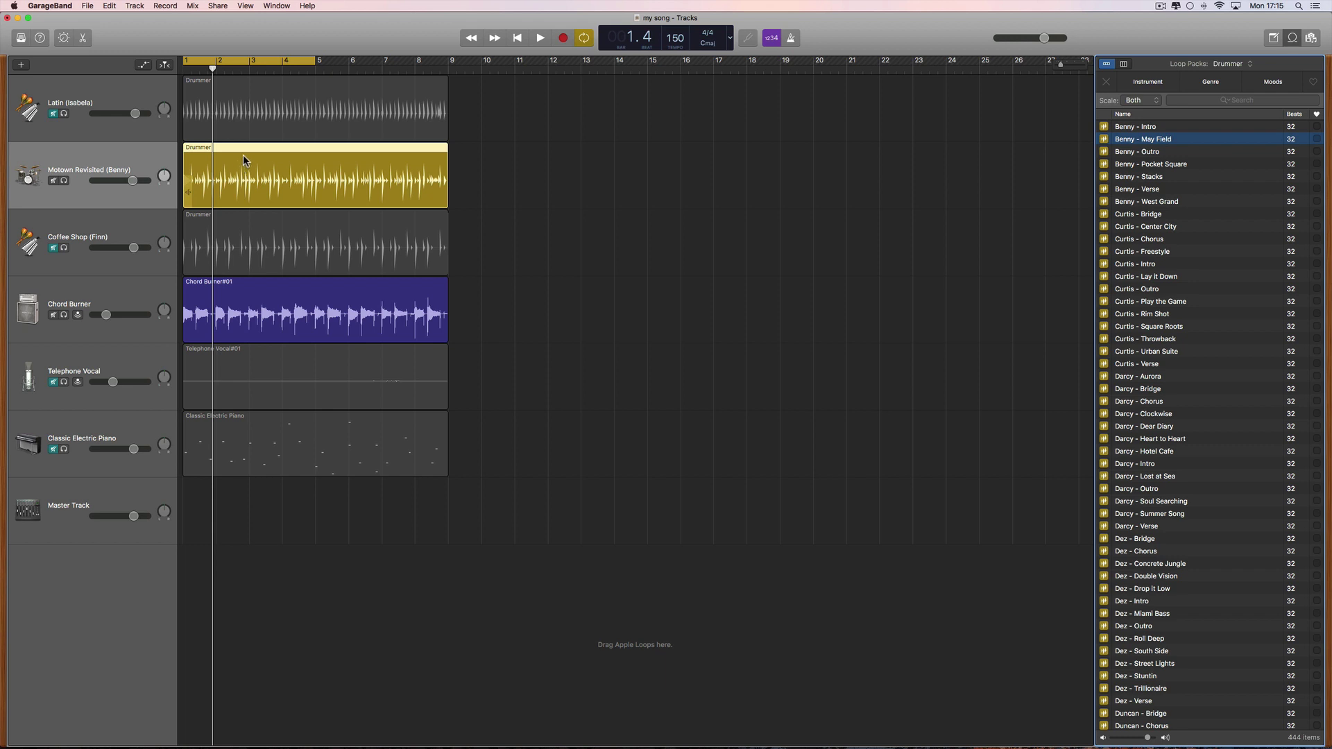
double_click(244, 148)
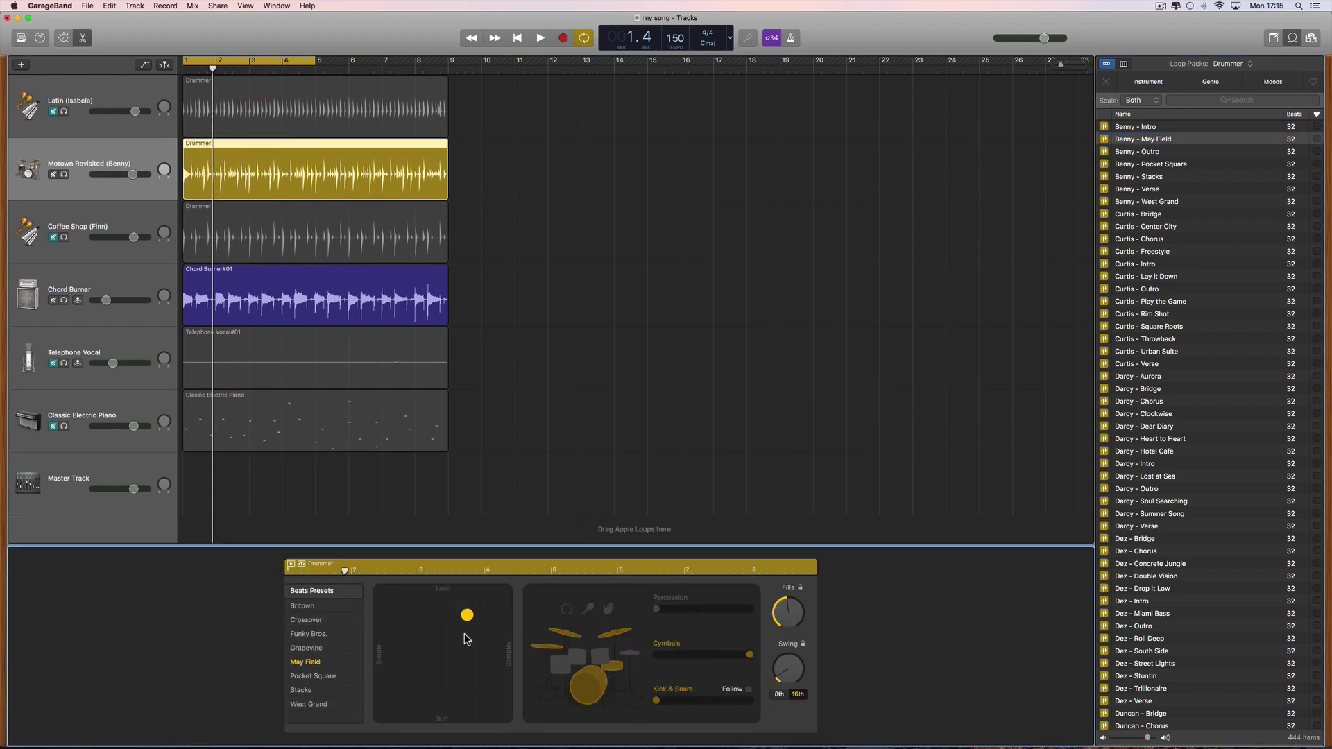
key(space)
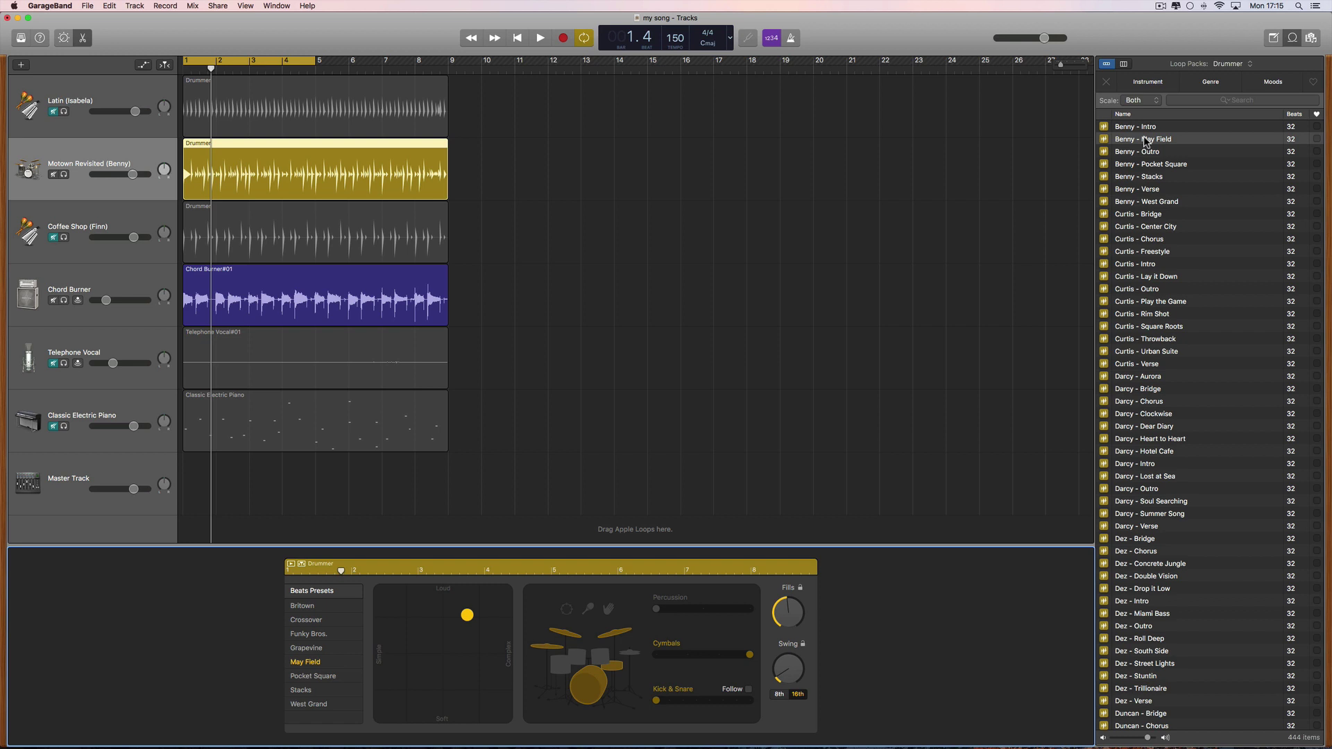
scroll(1147, 142, up, 2)
scroll(1138, 147, up, 3)
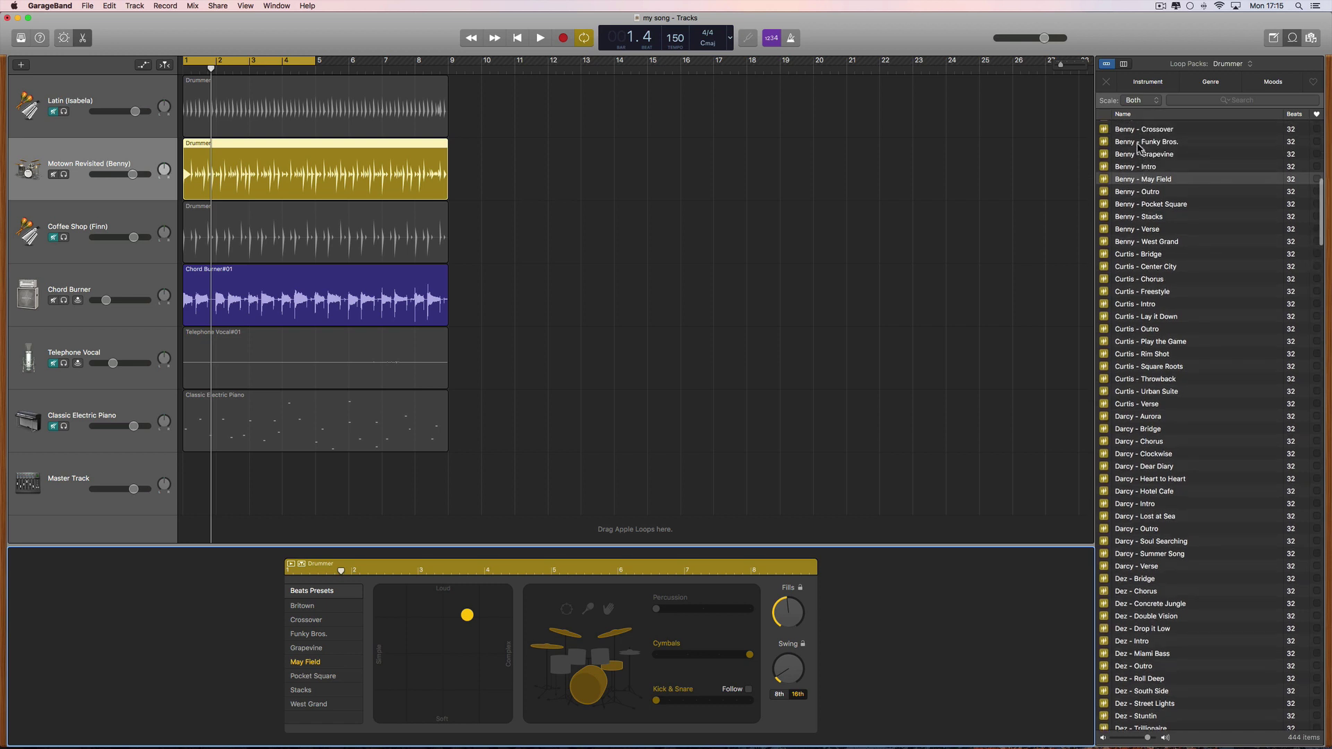
scroll(1147, 198, up, 1)
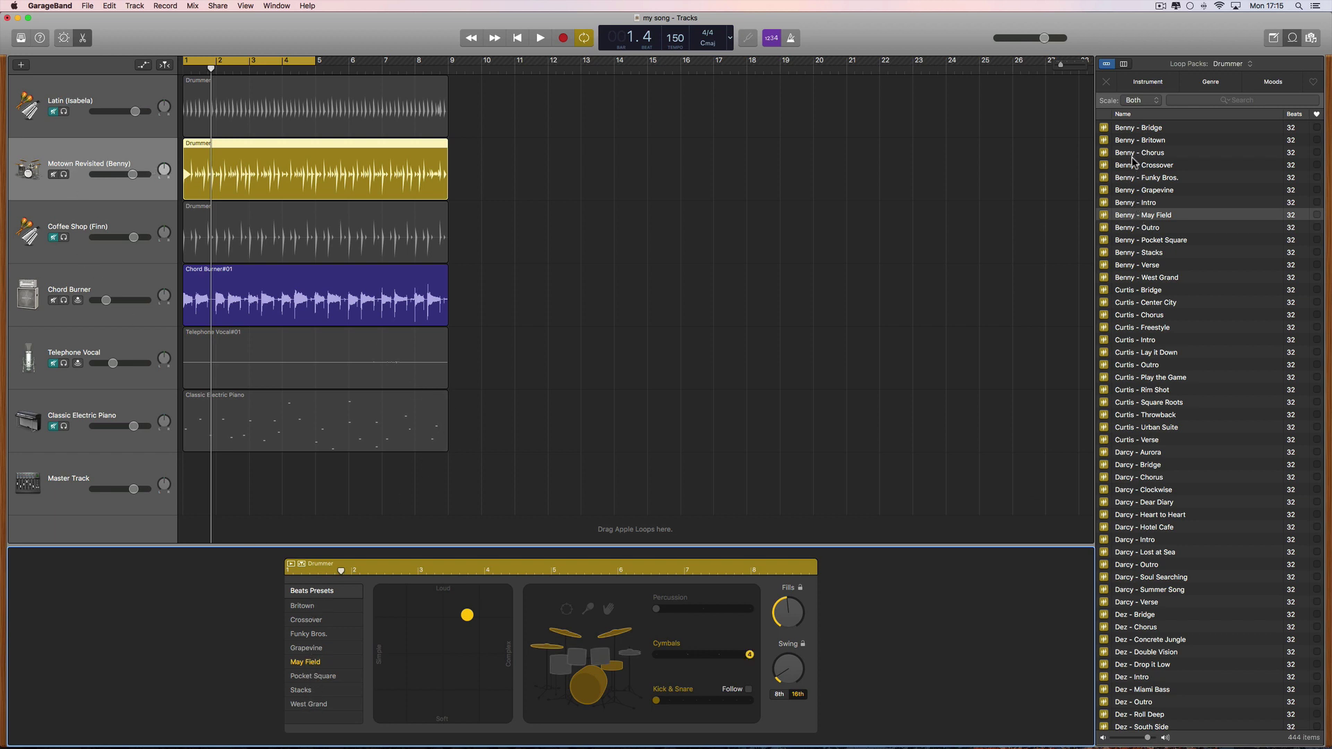
scroll(1131, 159, up, 3)
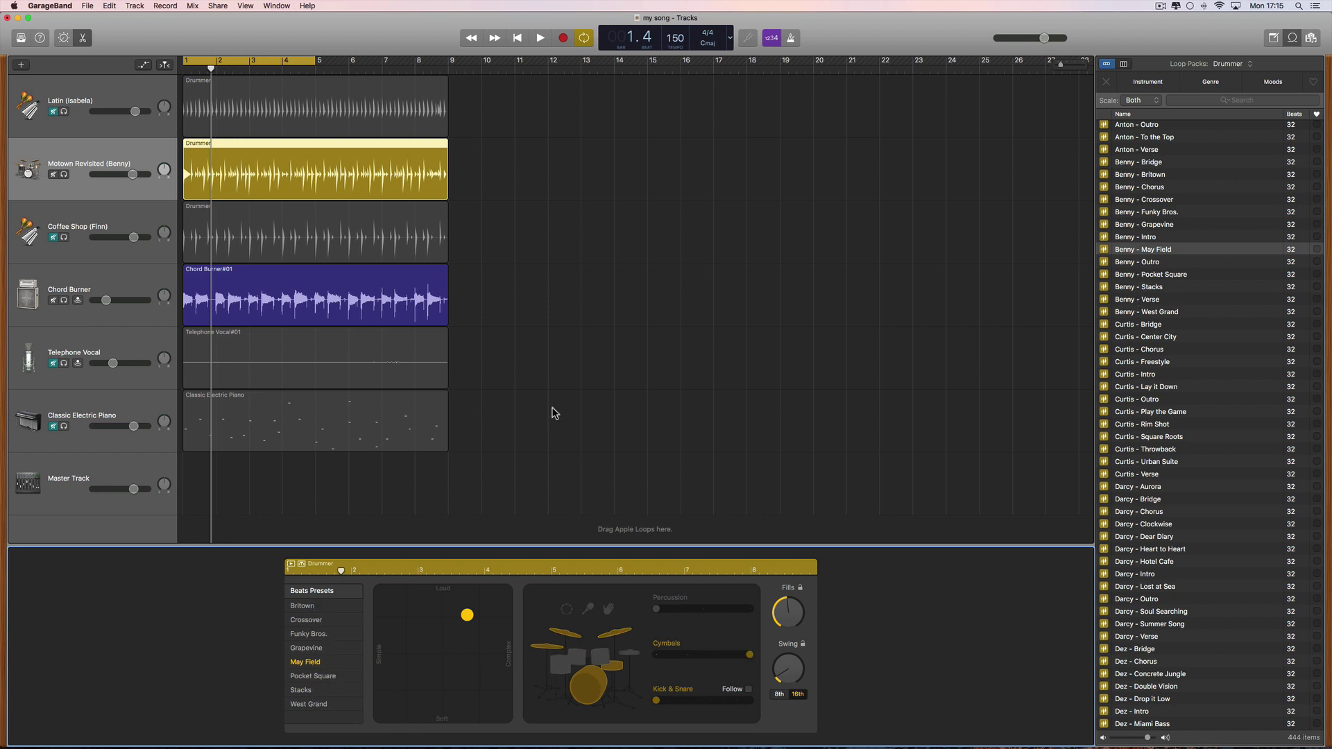
- Delete the Motown Revisited drummer region and drop a new Benny - May Field loop onto the track
click(321, 147)
key(Delete)
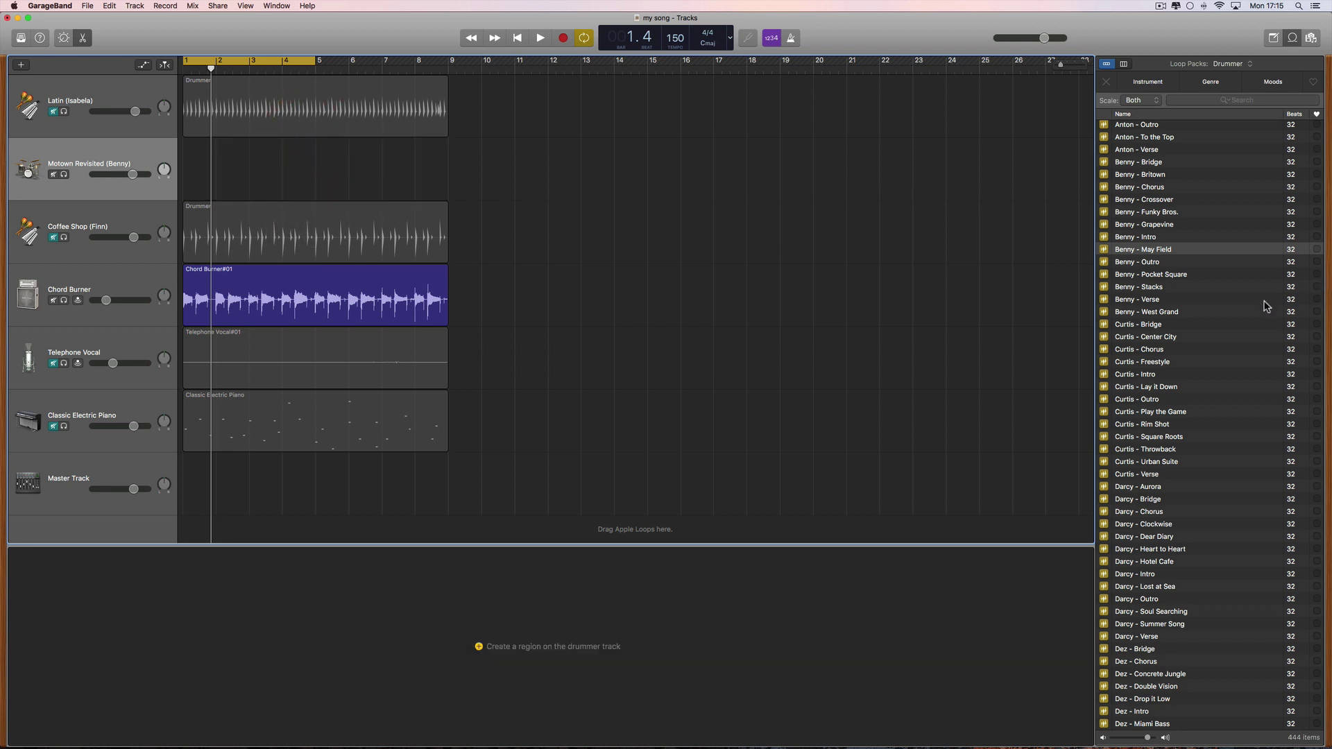
drag(1141, 249, 193, 172)
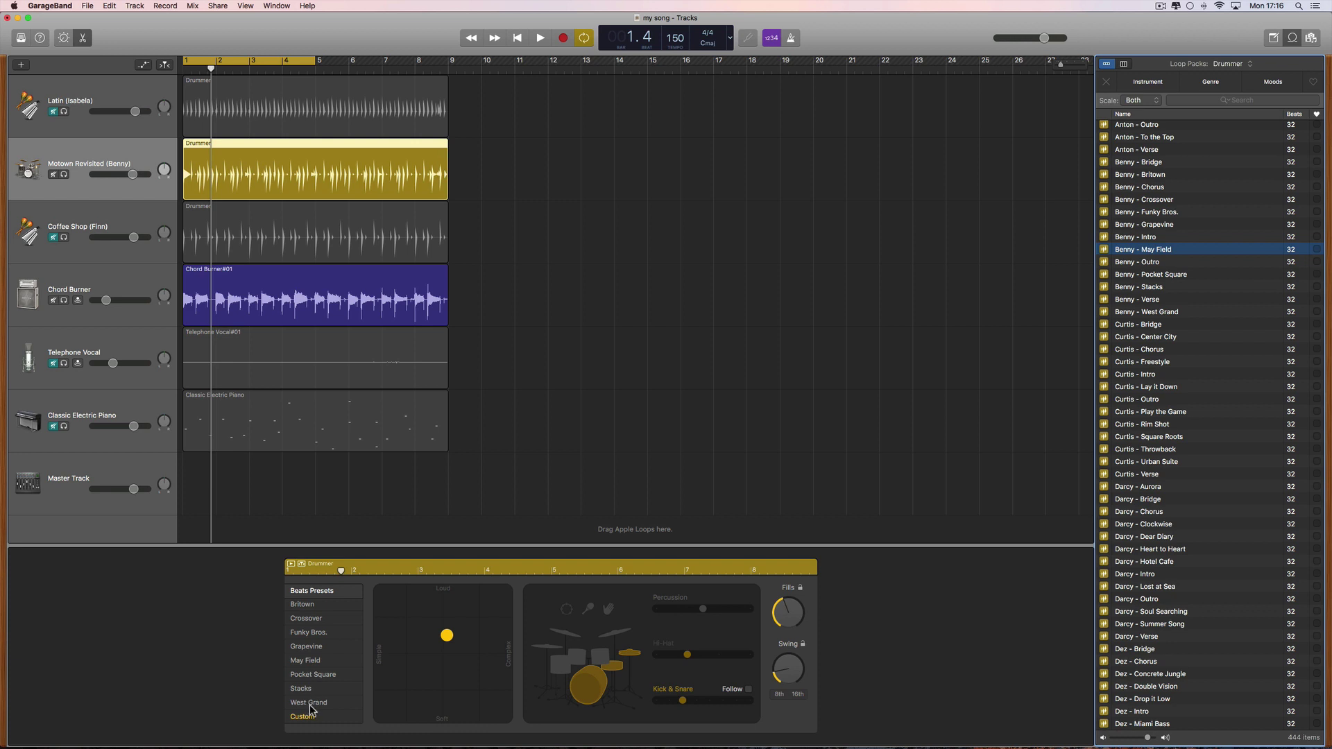
- While playing, make the beat louder, reduce kick & snare, lower swing on 16th notes, and turn down fills
key(space)
drag(449, 642, 444, 610)
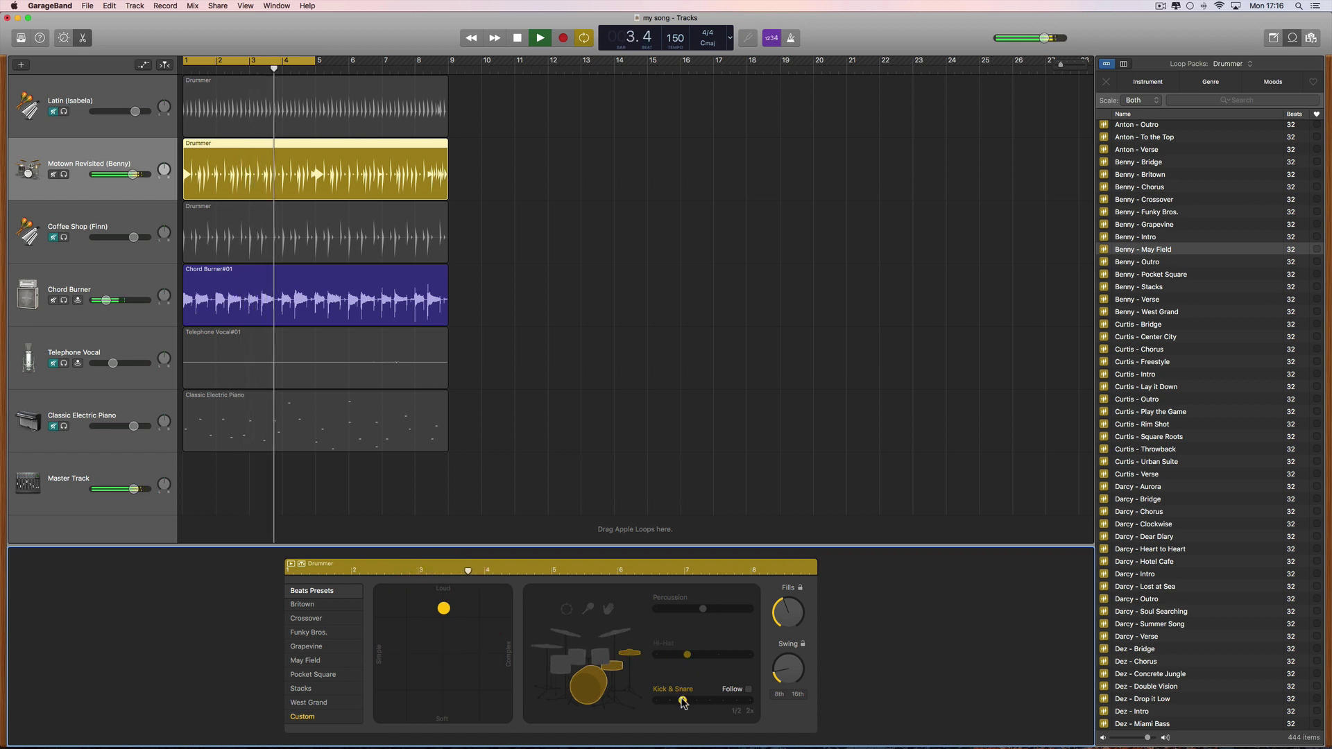
drag(683, 701, 669, 700)
drag(787, 668, 789, 680)
click(795, 694)
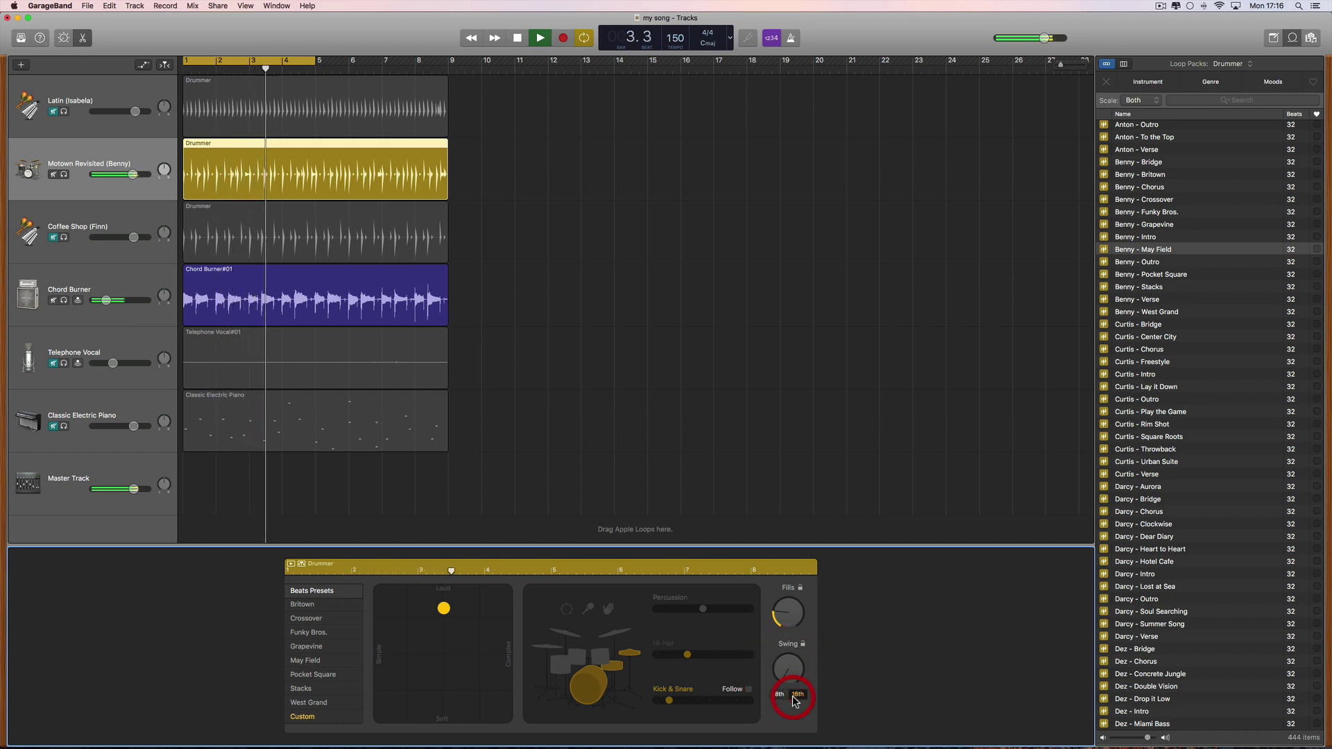
key(space)
drag(785, 624, 786, 631)
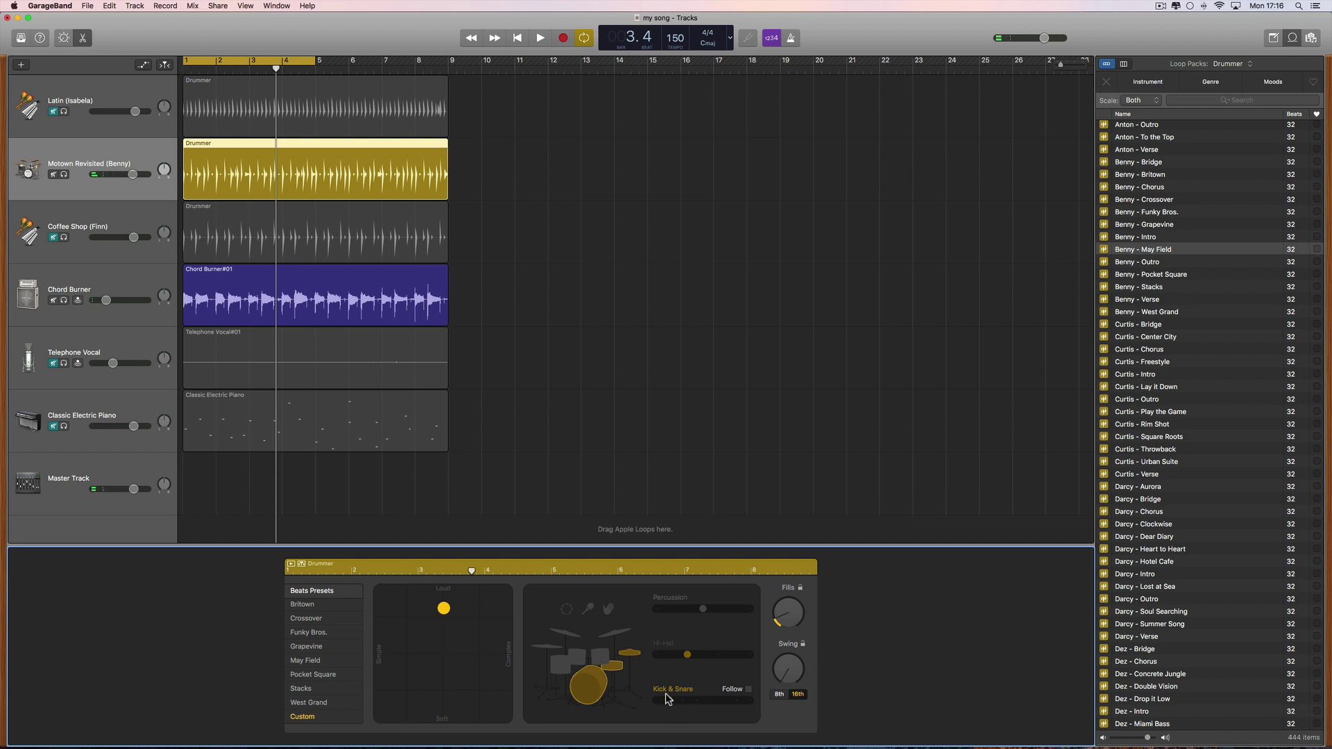
key(space)
- Make the beat simpler with less hi-hat, then move the region to start at bar 3
click(442, 608)
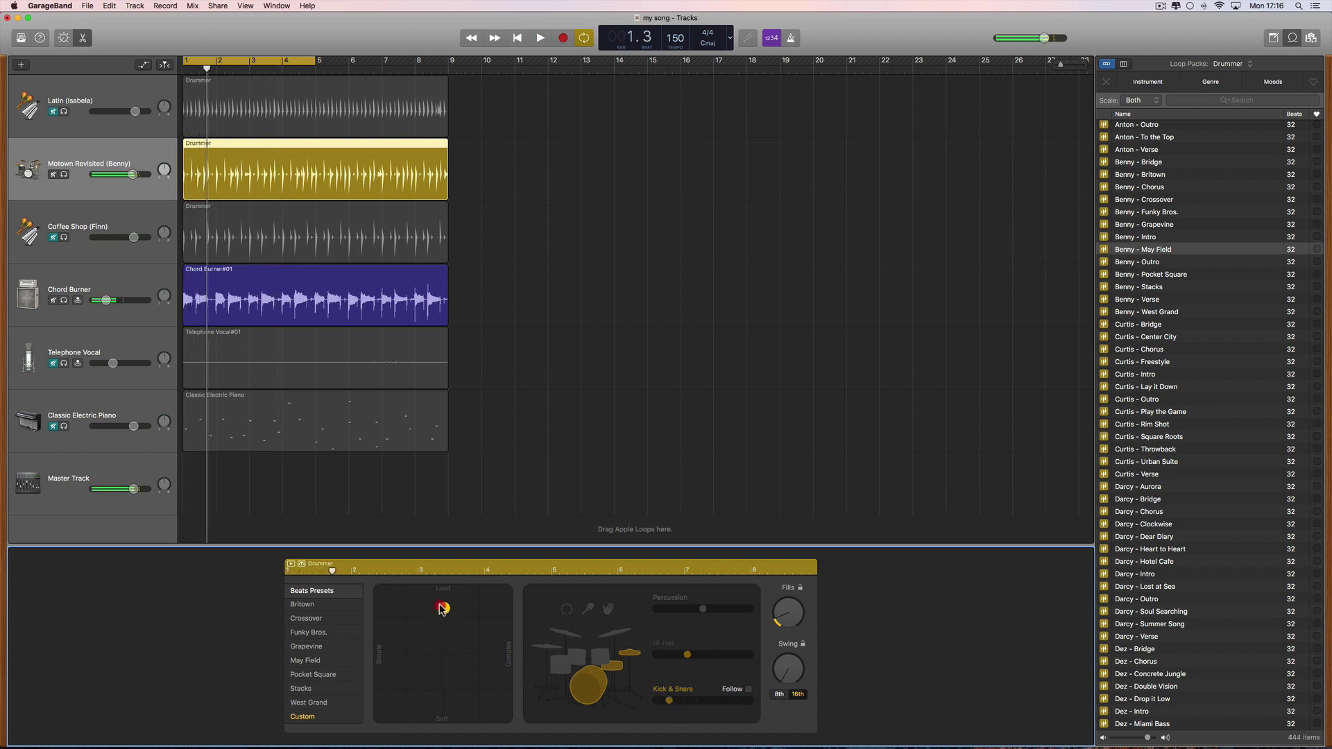
drag(442, 608, 425, 608)
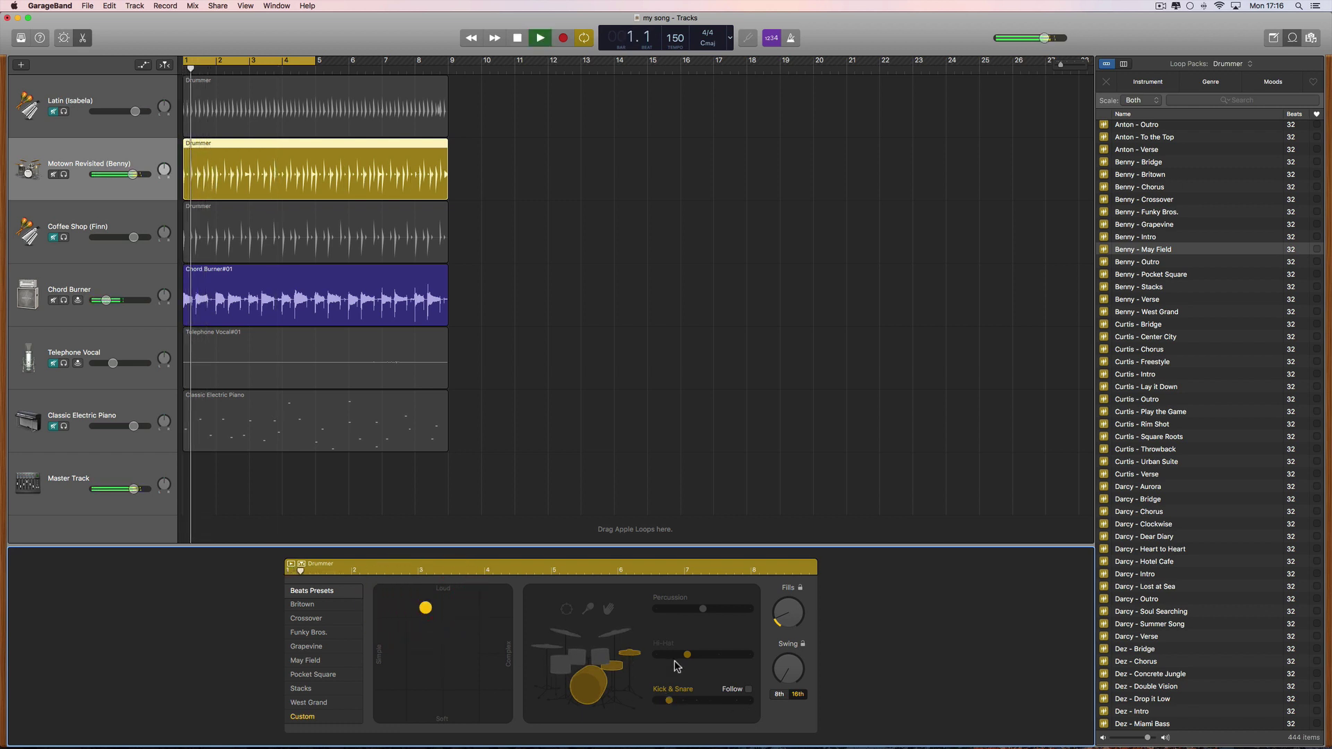
drag(686, 655, 656, 655)
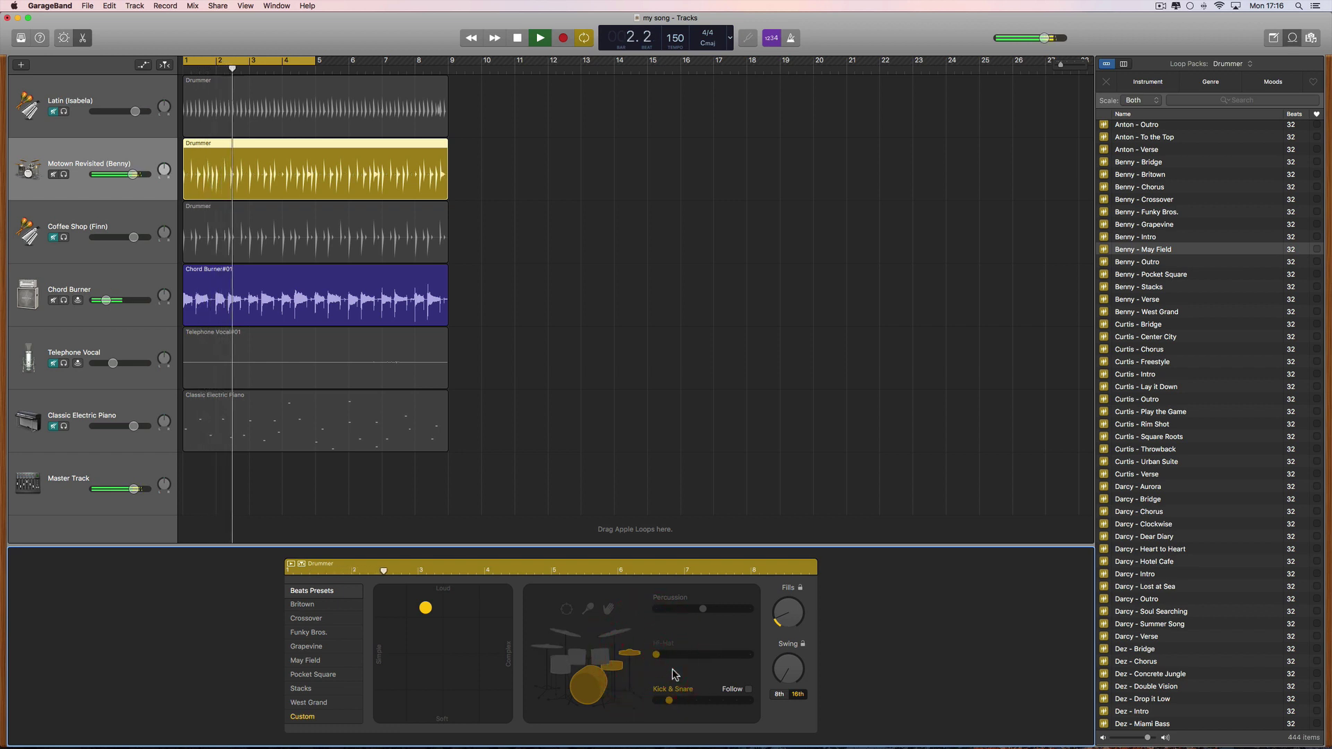
drag(426, 608, 417, 613)
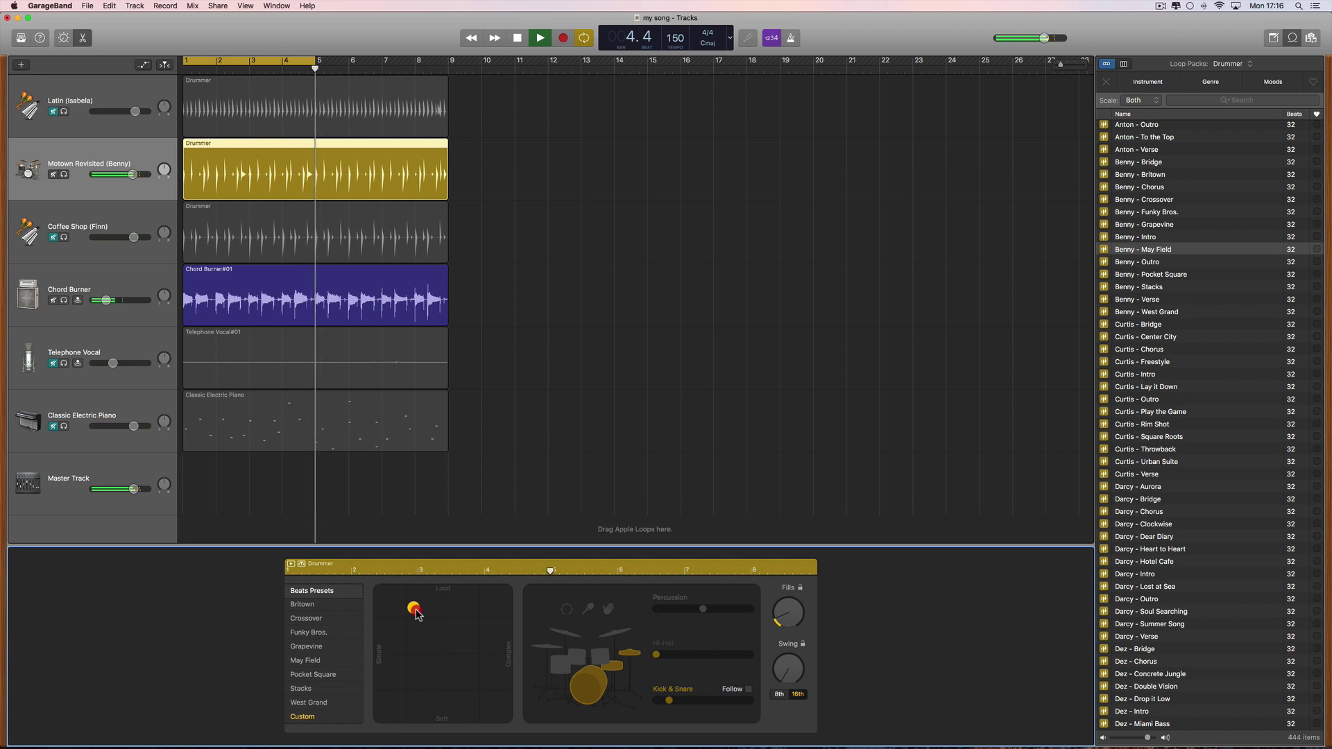
key(space)
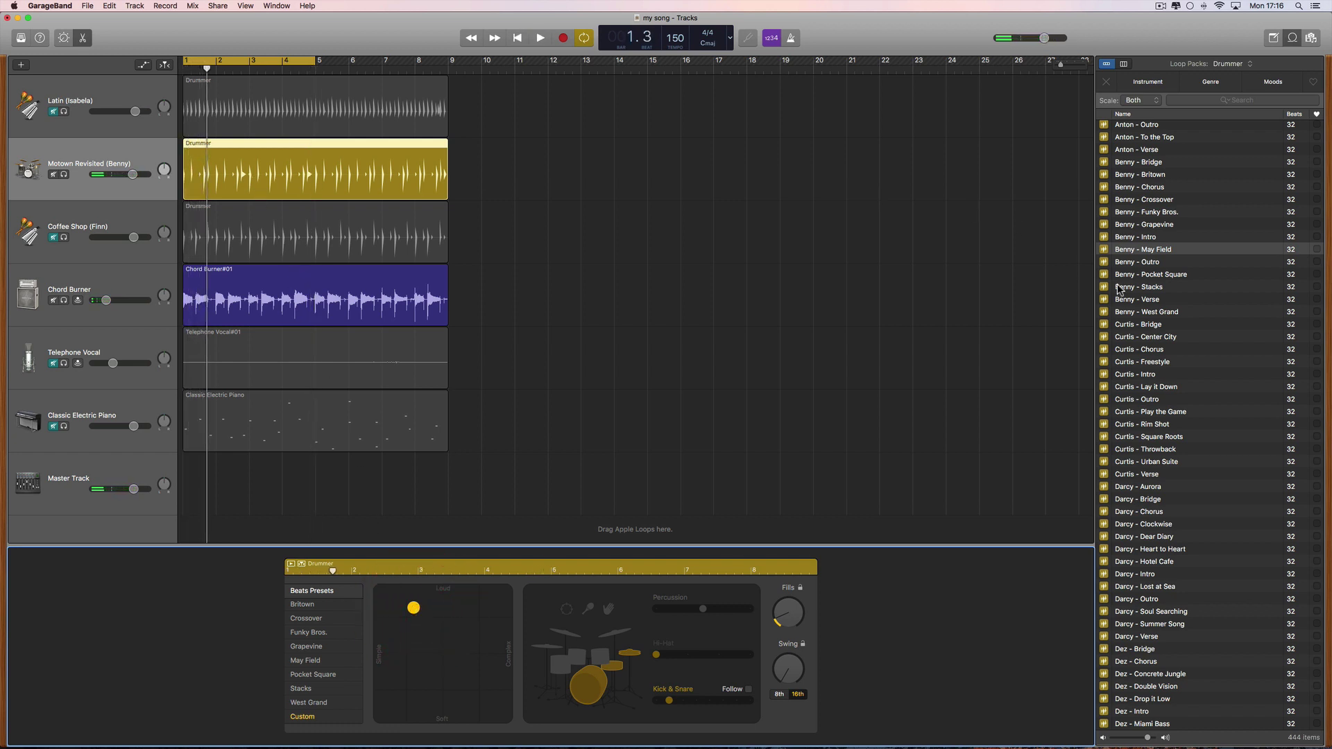
drag(250, 146, 1211, 305)
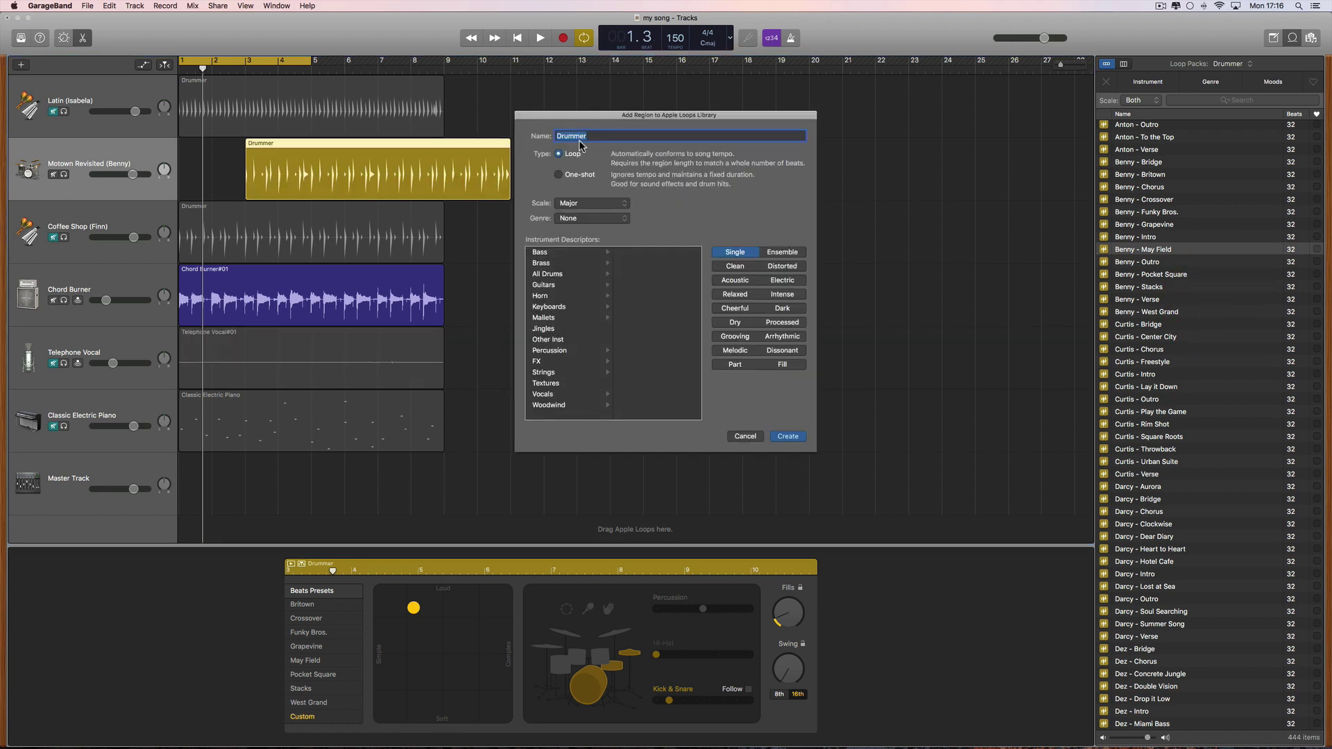
- Save the Benny region as an Apple Loop named 'benny - sparse beat' tagged All Drums
text(benny - sparse beat)
click(559, 275)
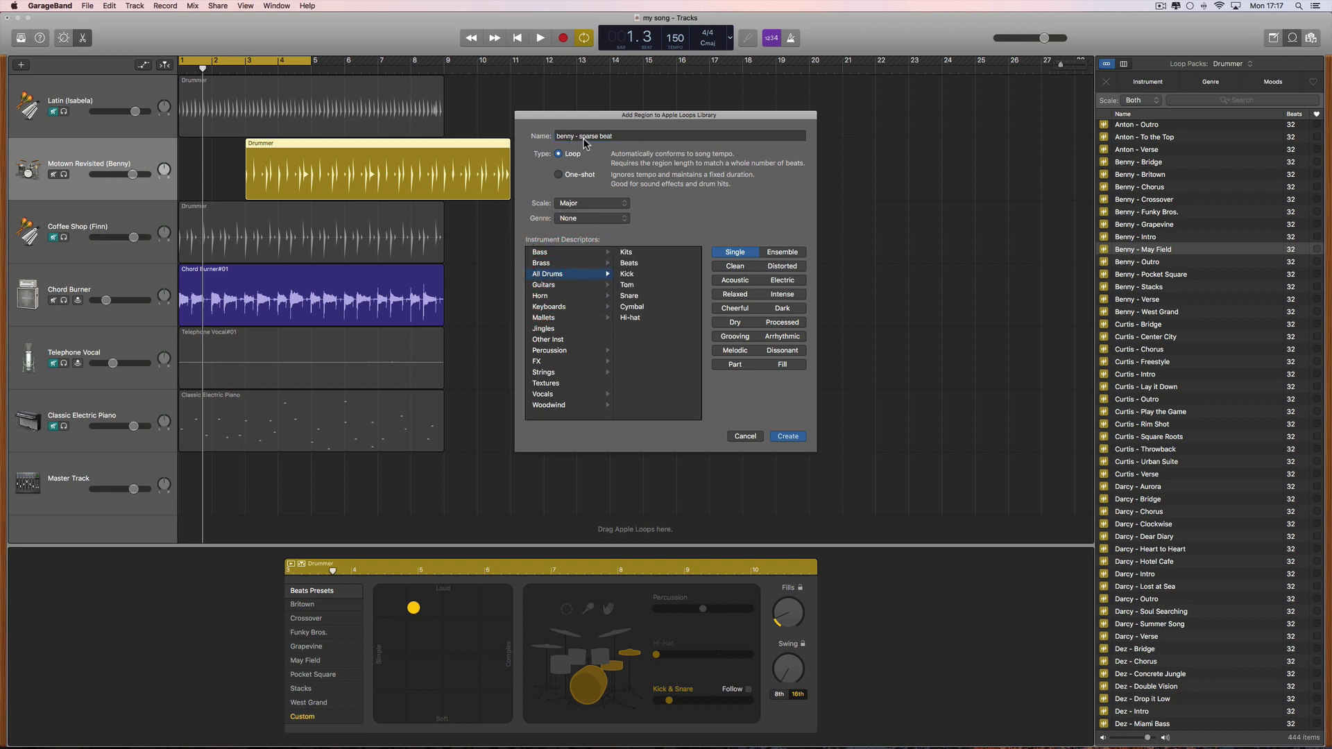
click(789, 437)
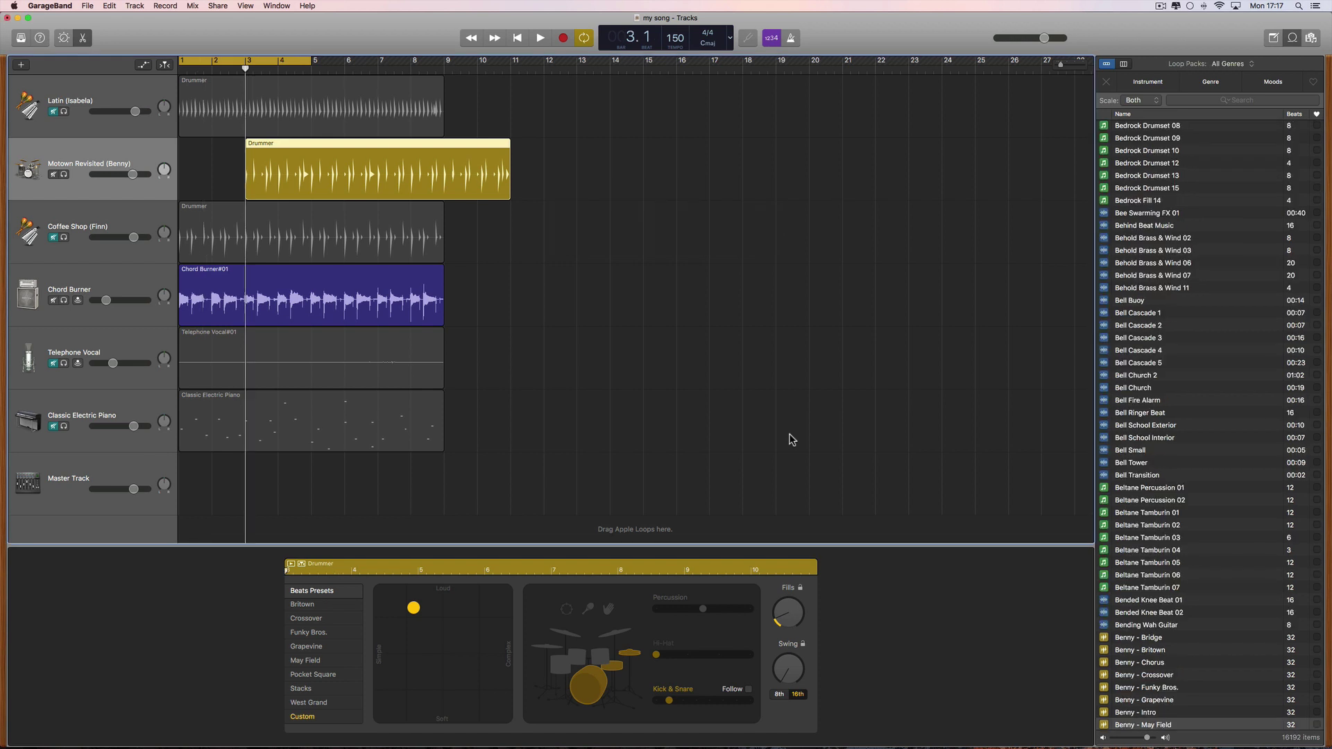
- Find and preview the new benny - sparse beat loop, then play the song from the beginning
scroll(1162, 501, down, 7)
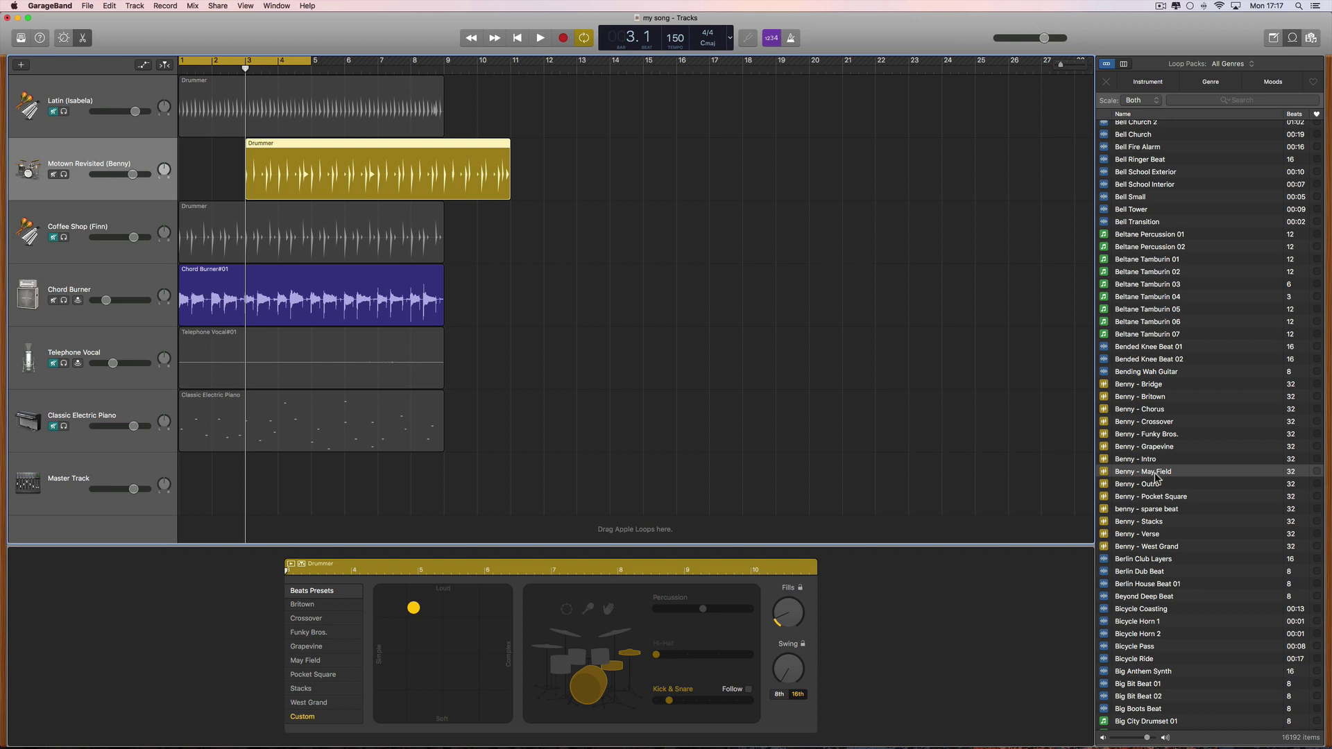
click(1159, 511)
key(Return)
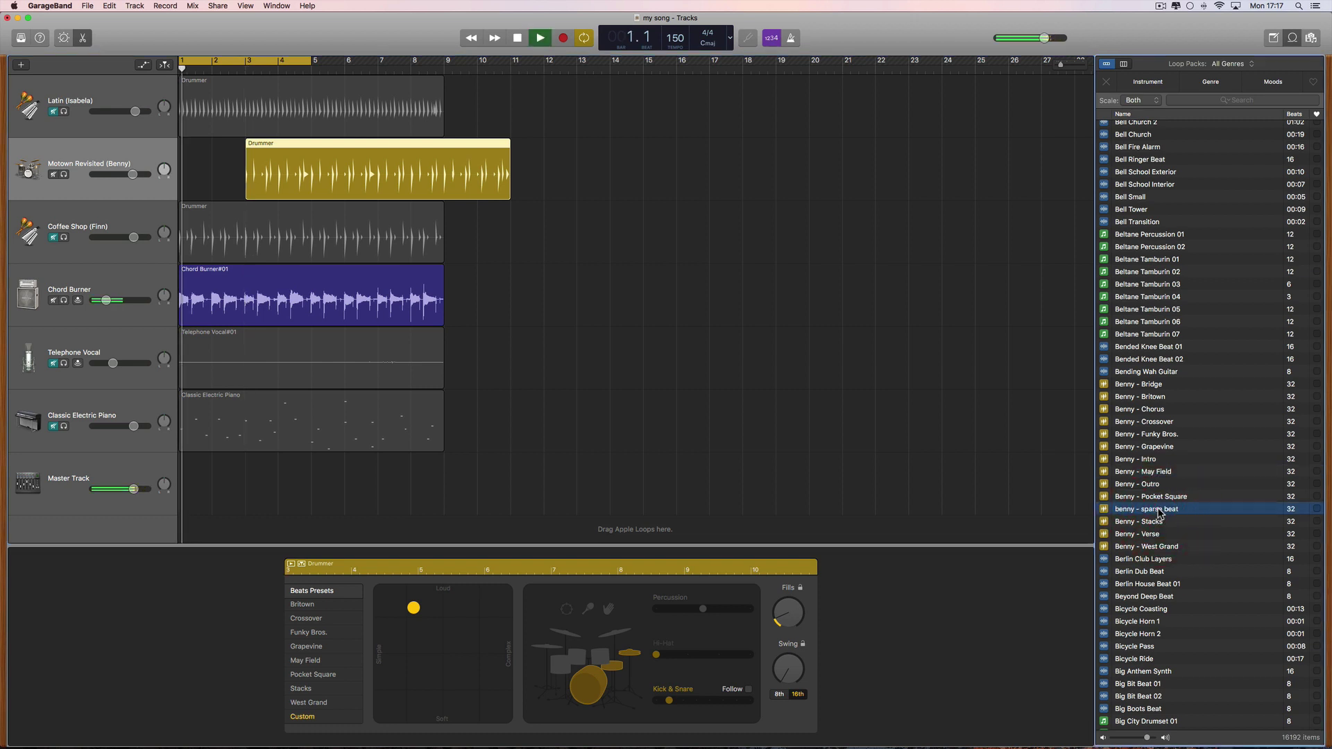
key(space)
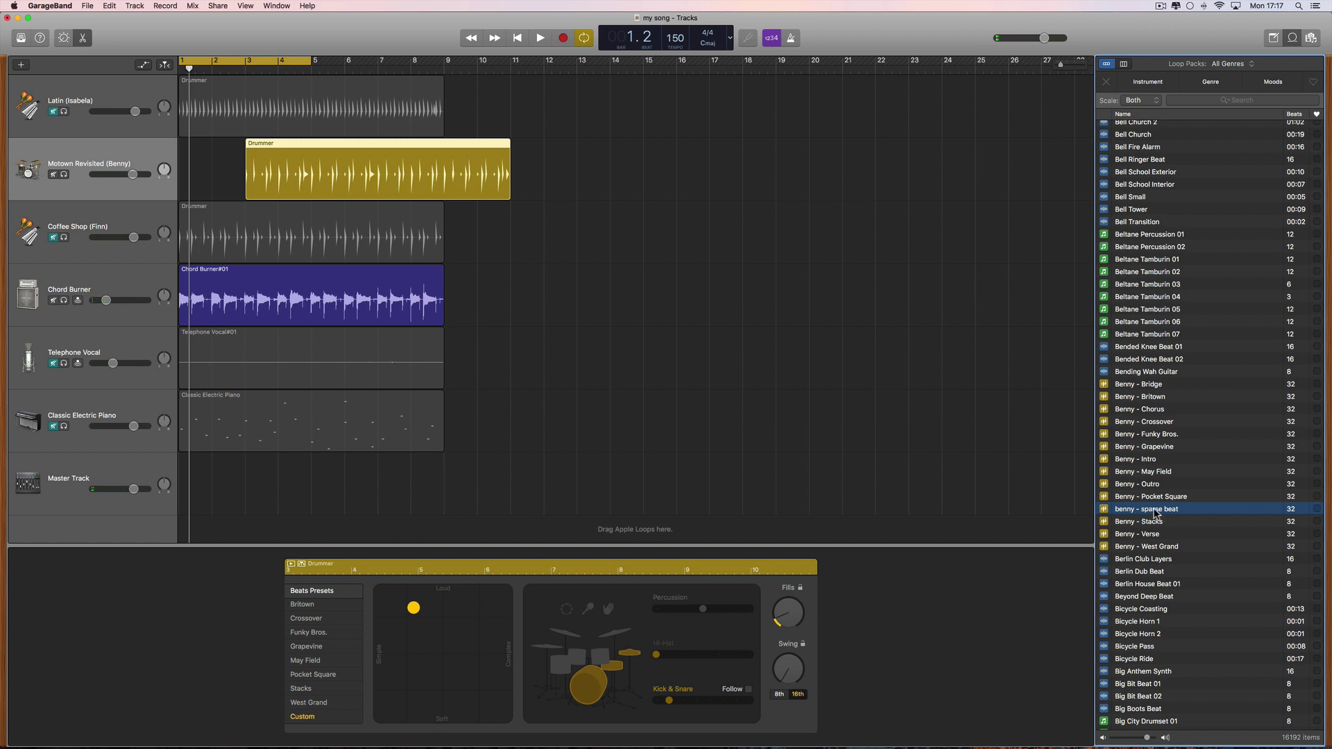
- Open the Loop Packs list, close it, then open it again
click(1235, 65)
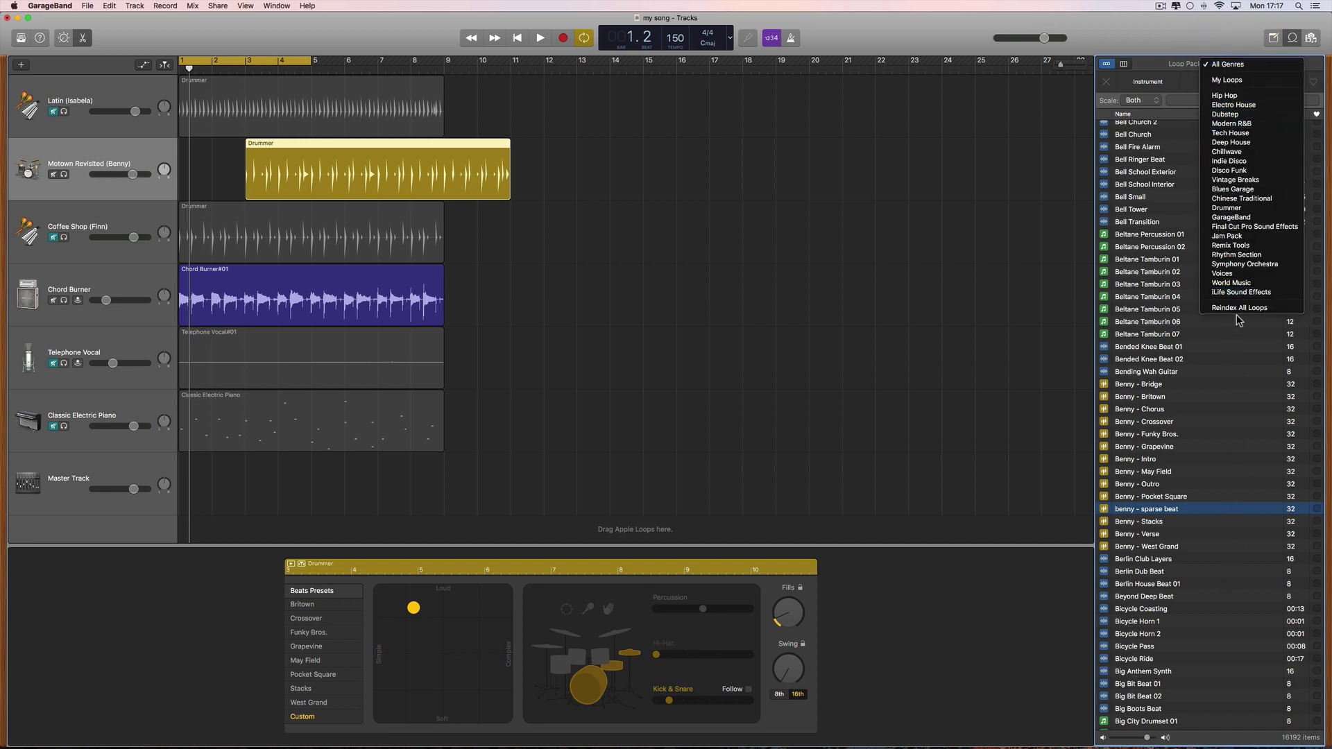
click(1198, 32)
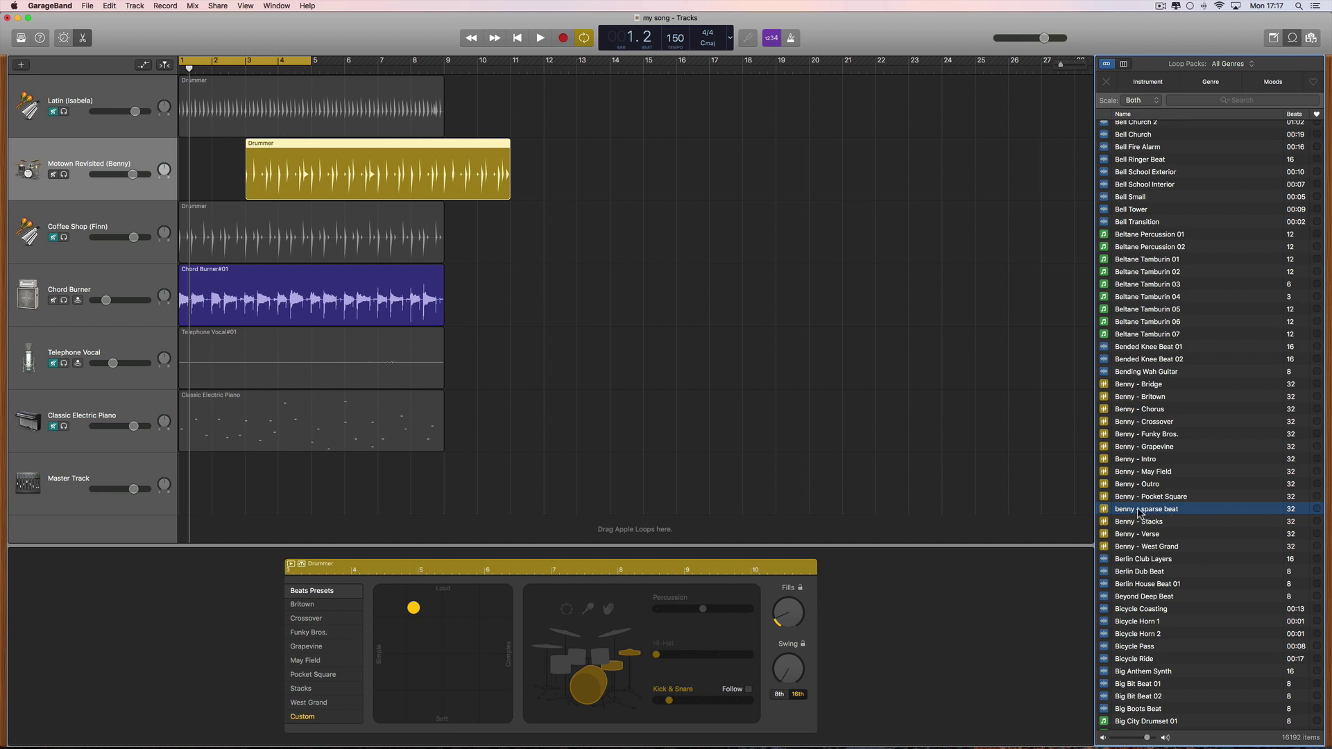
mouse_move(204, 184)
click(1241, 64)
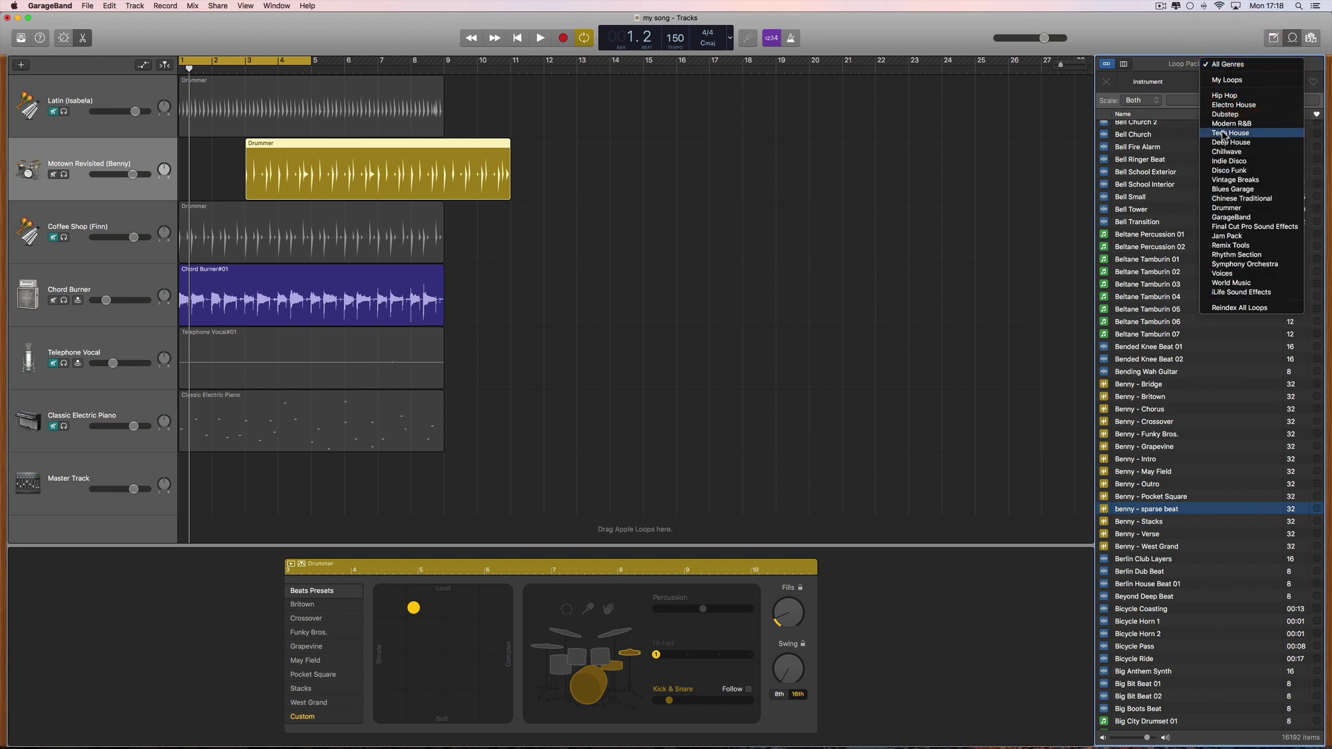
- Filter the loop browser to the Drummer loop pack and scroll up through its 444 drummer loops
click(1233, 208)
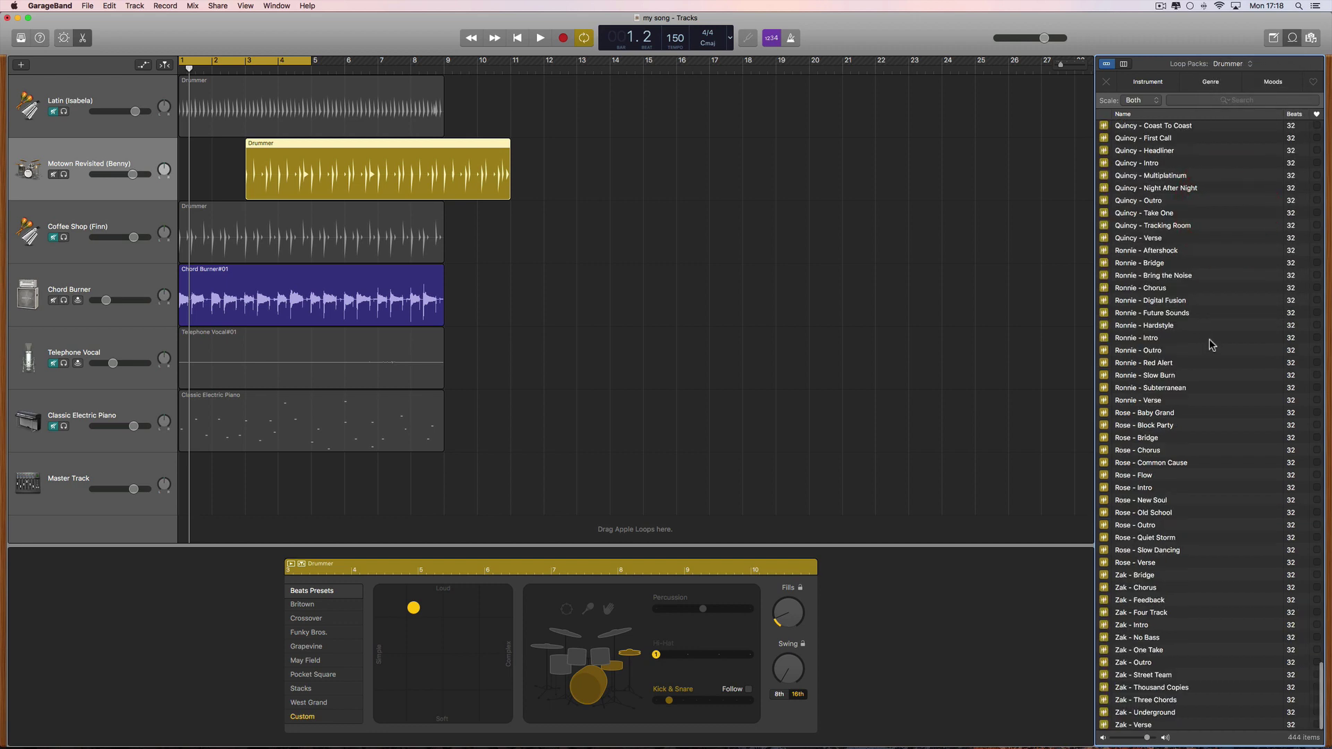
scroll(1210, 362, up, 15)
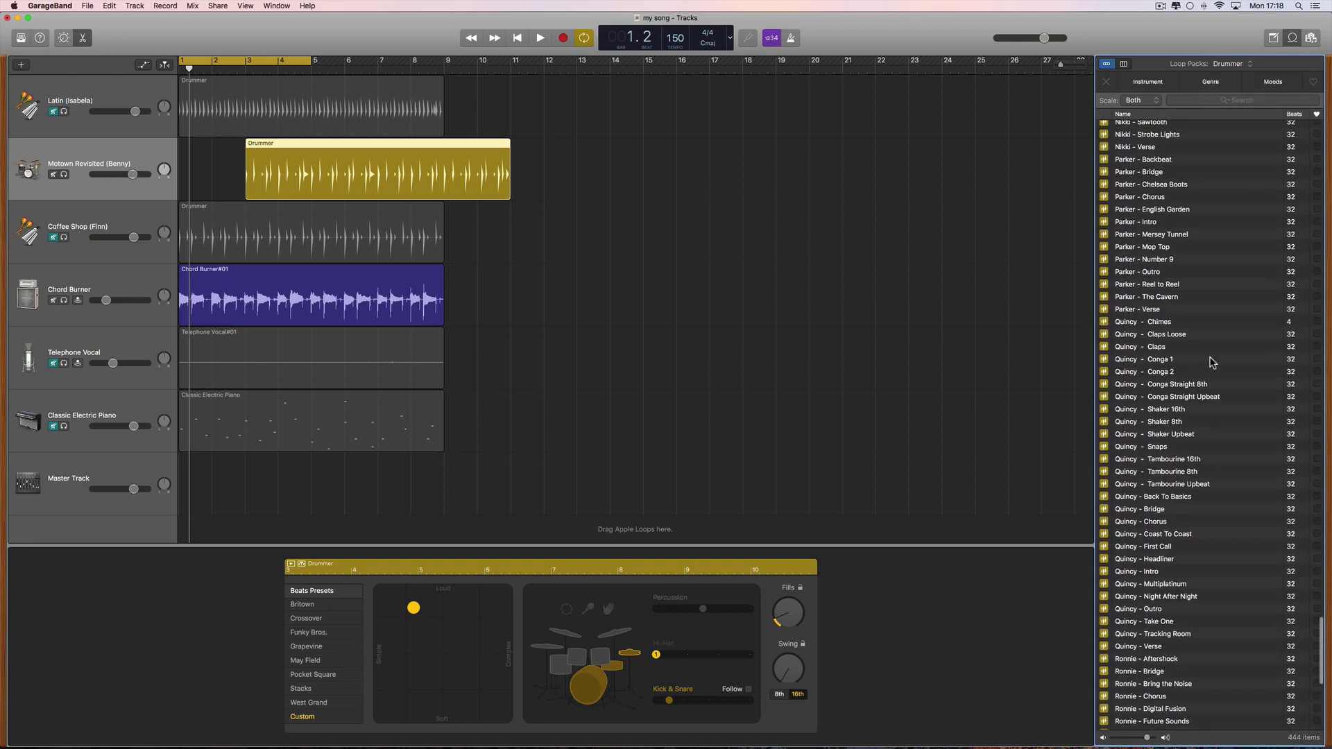
scroll(1210, 362, up, 10)
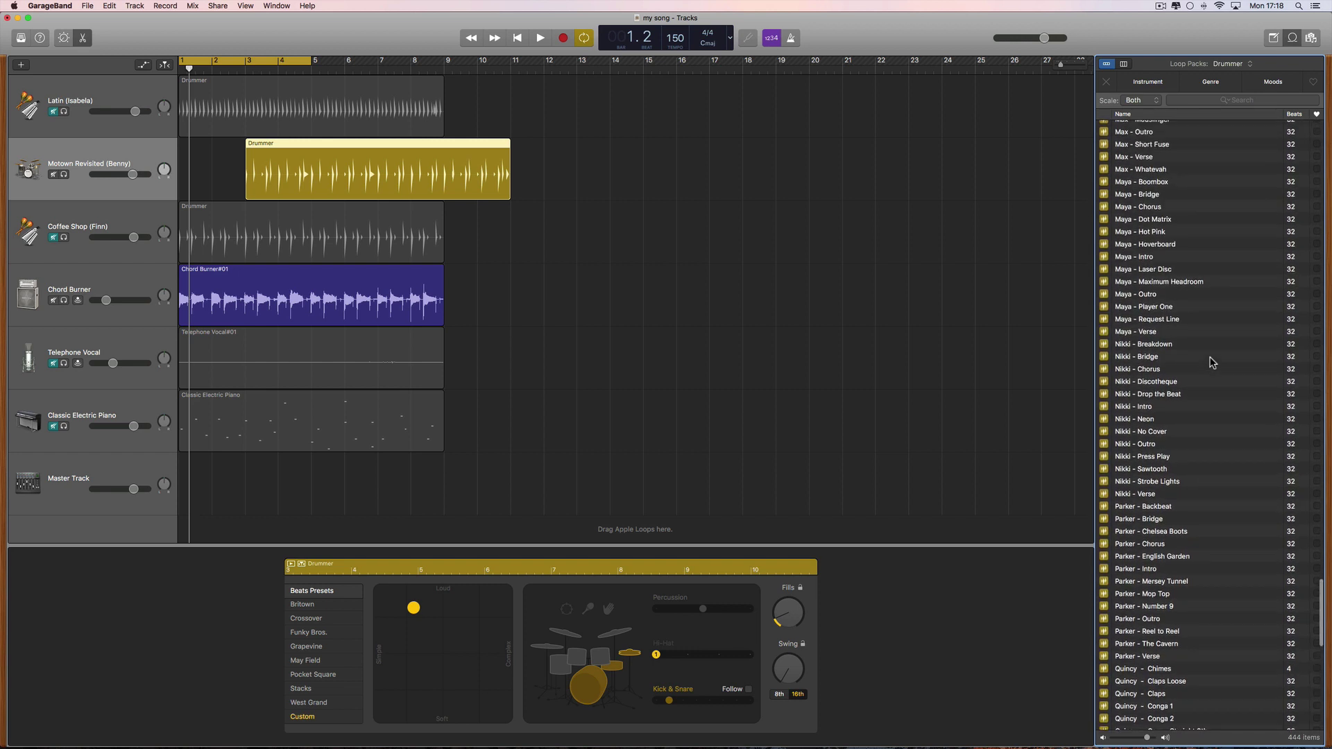
scroll(1211, 362, up, 18)
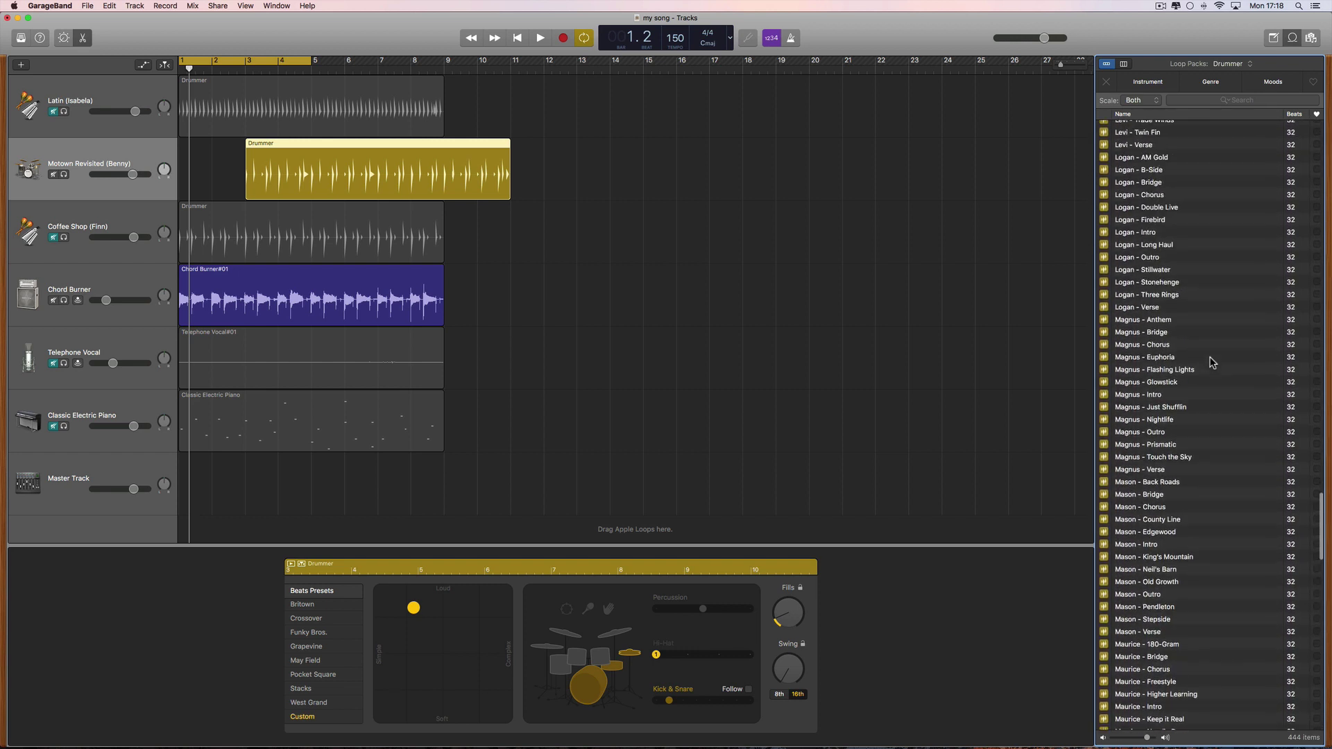
scroll(1211, 361, up, 14)
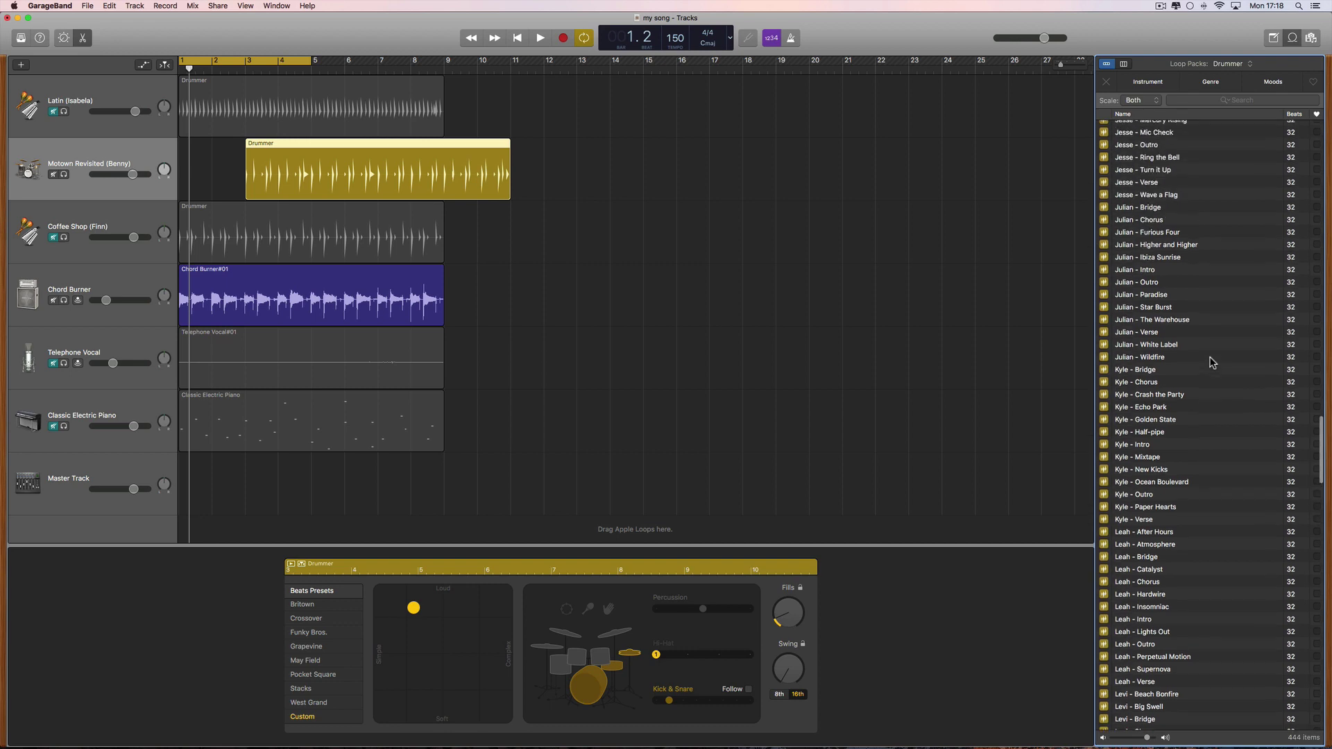
scroll(1211, 362, up, 6)
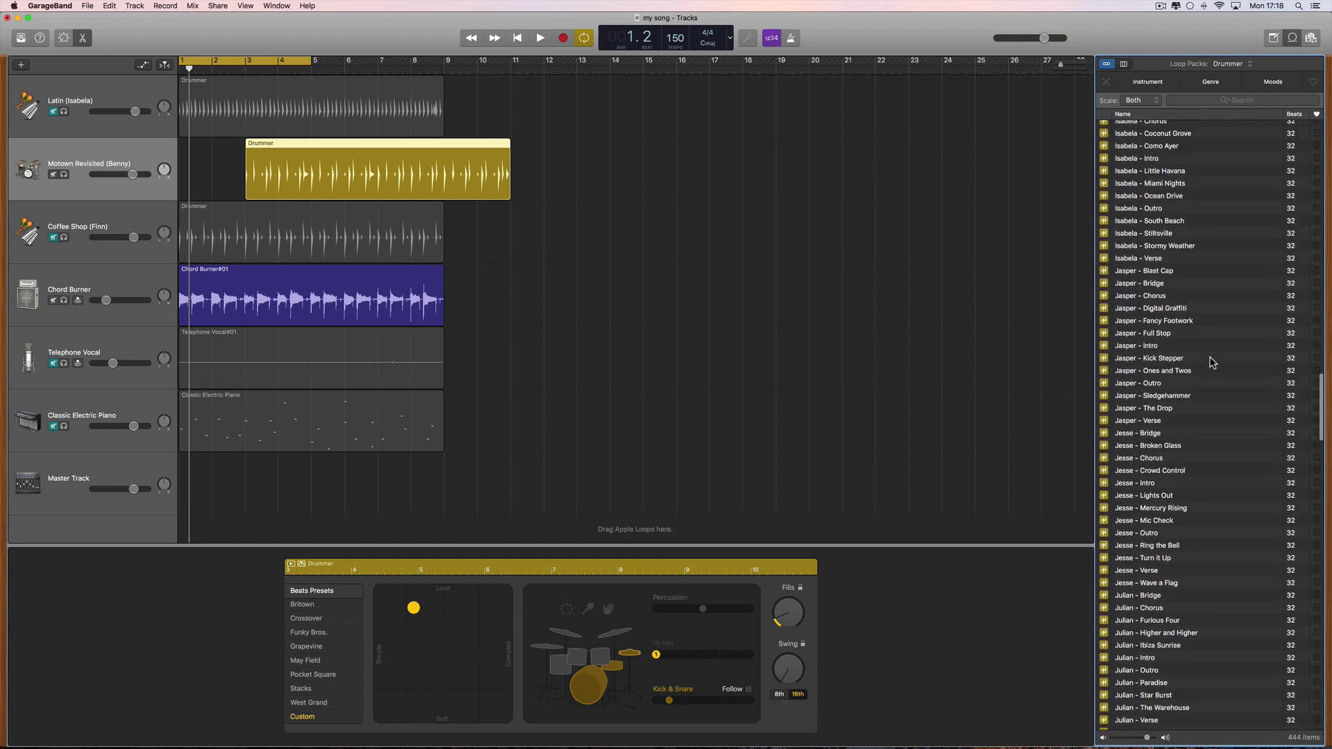
scroll(1211, 362, up, 11)
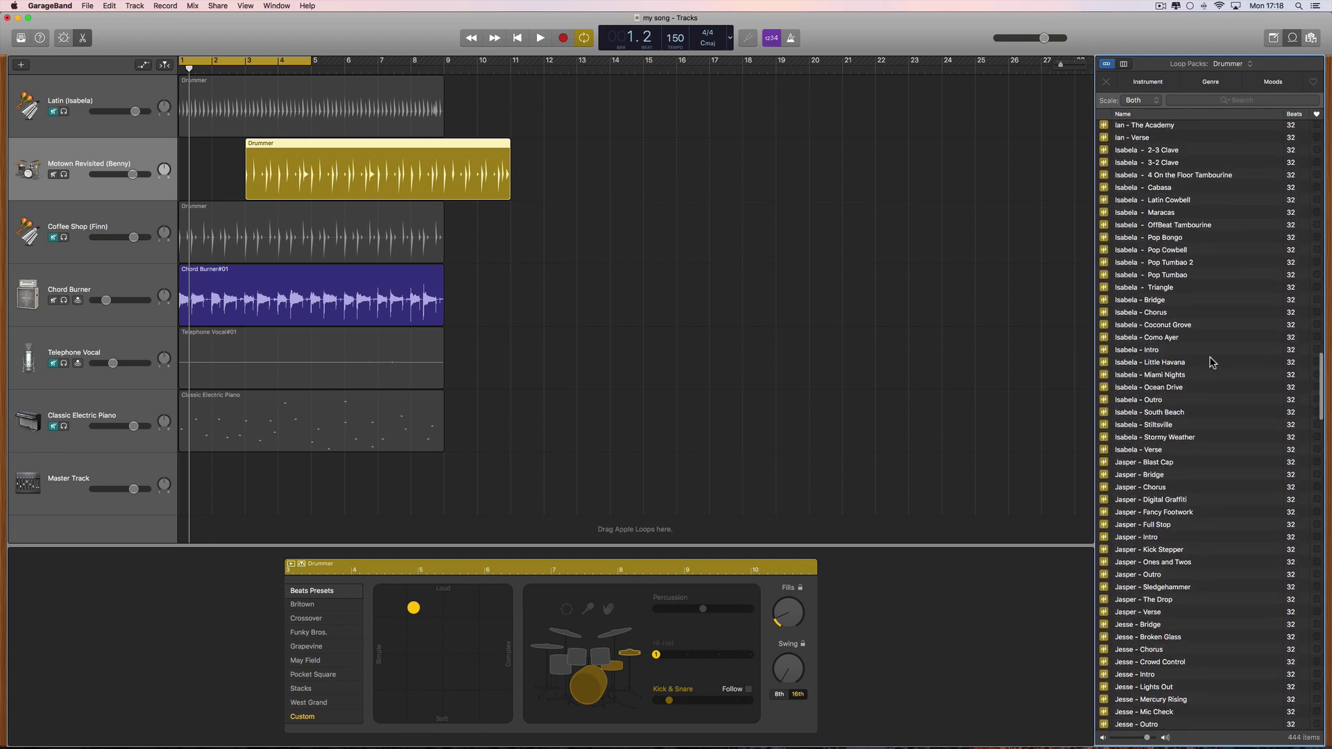
scroll(1211, 361, up, 16)
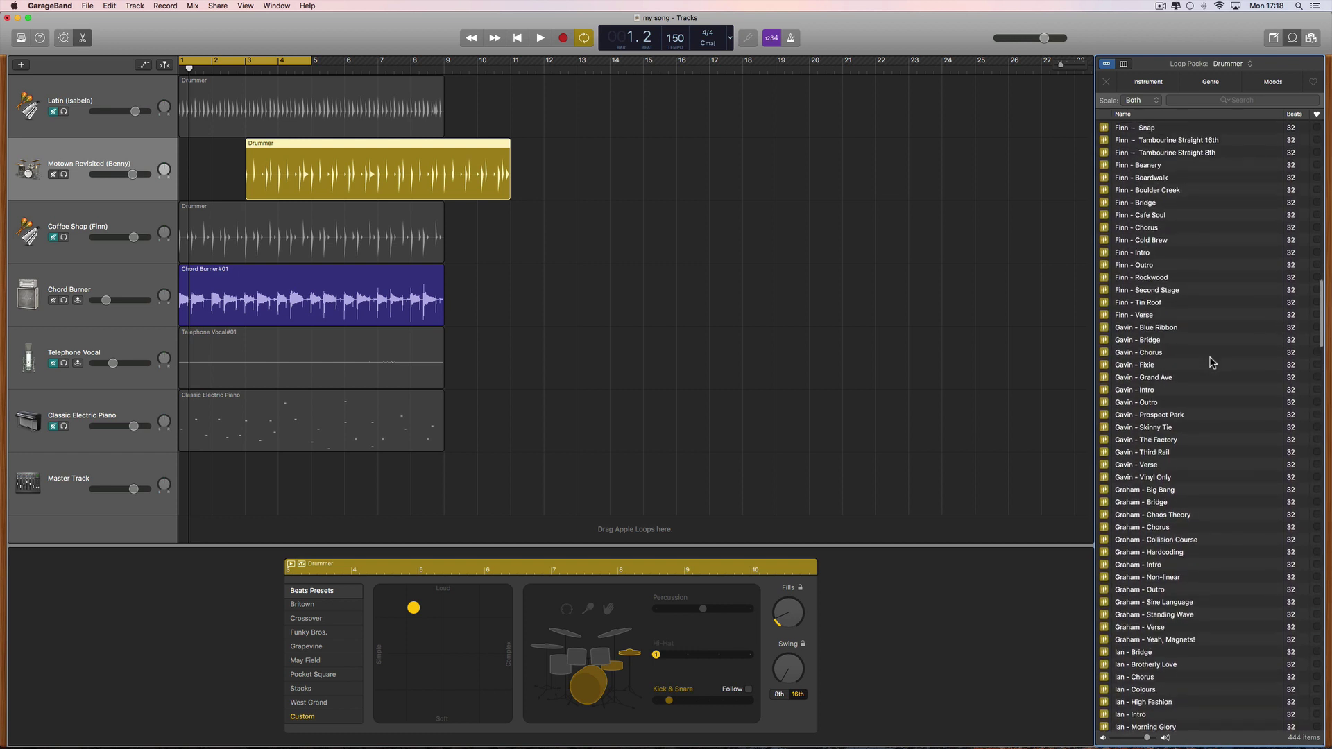
scroll(1211, 361, up, 14)
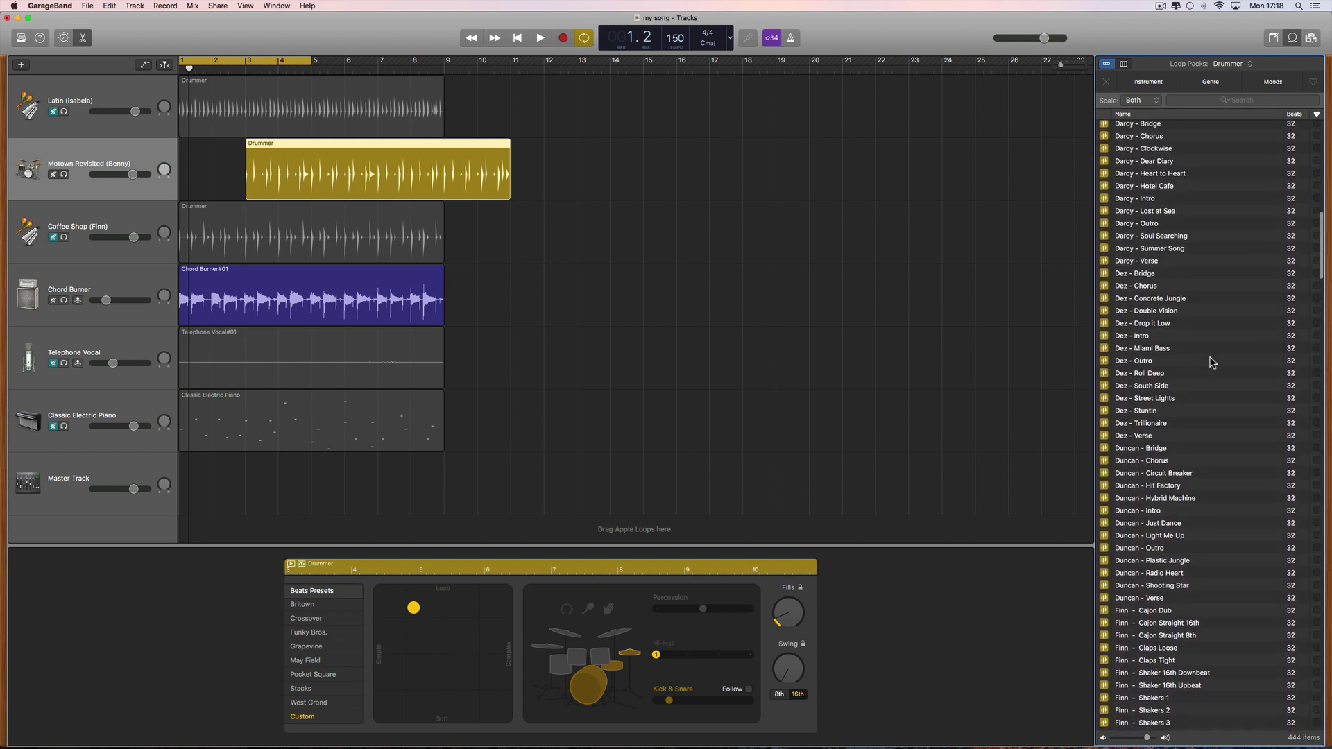
scroll(1211, 361, up, 9)
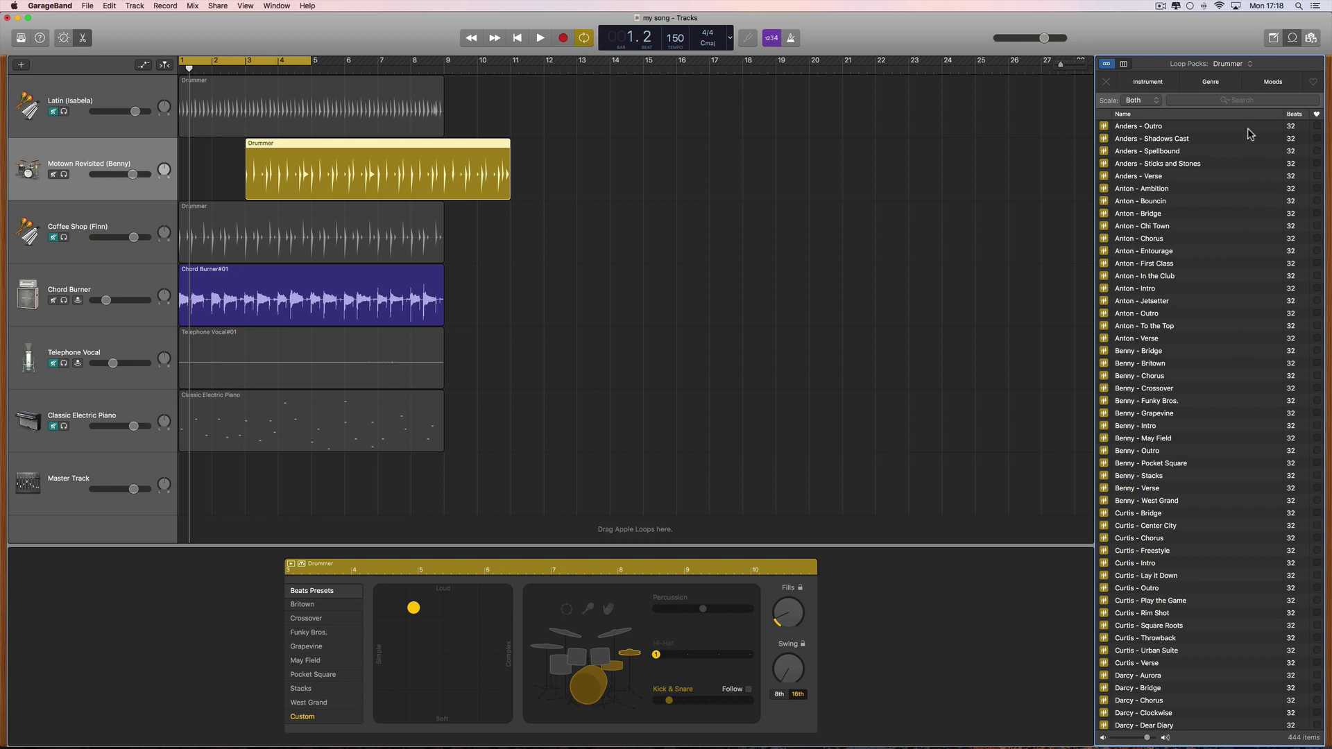
- Confirm 'benny - sparse beat' is in My Loops, close the loop browser, and move the Benny region to bar 1
click(1238, 67)
scroll(1238, 70, up, 5)
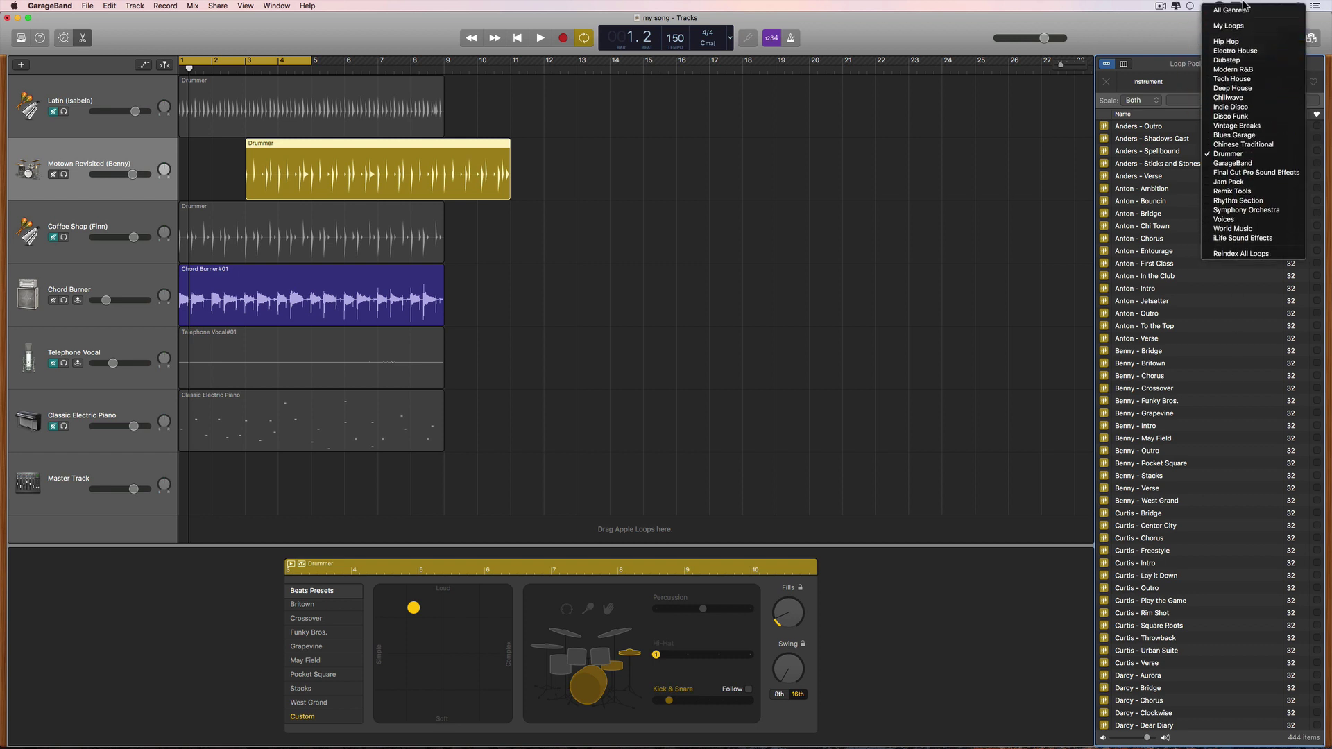
click(1241, 27)
click(1216, 141)
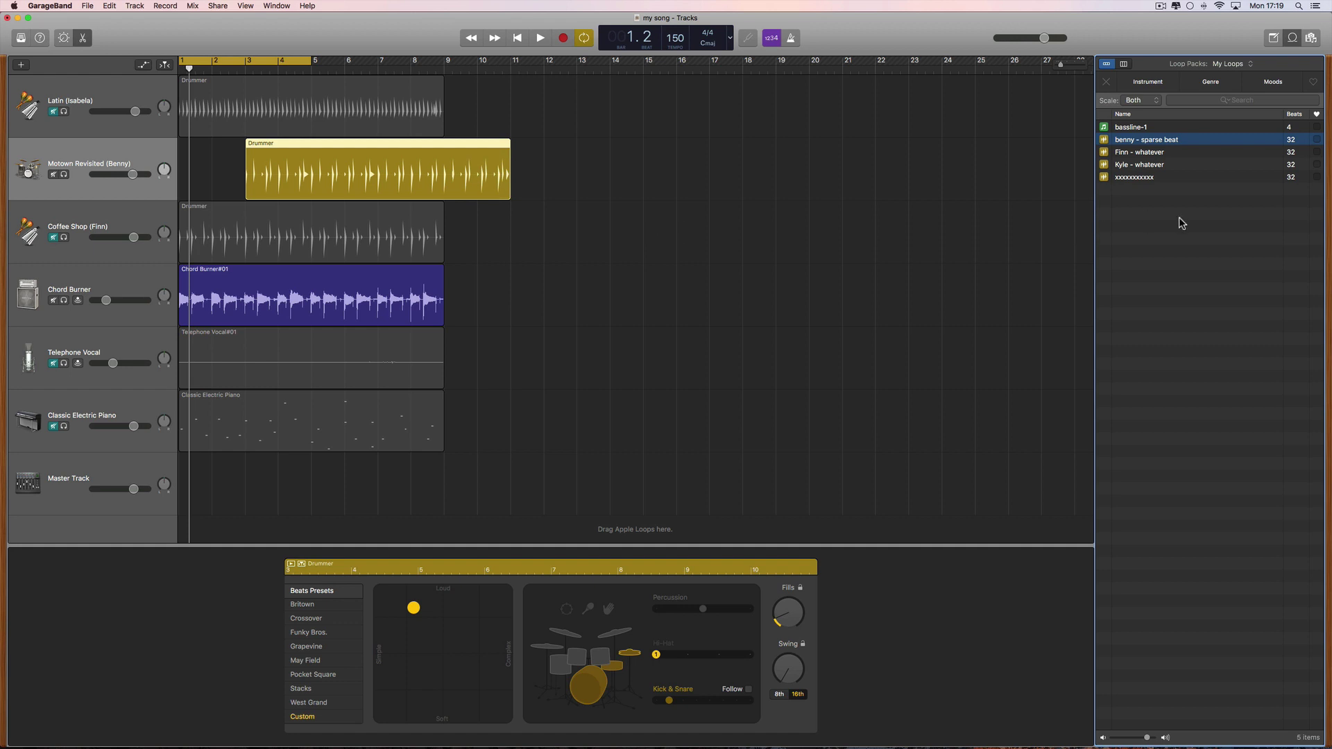
click(1293, 37)
drag(350, 149, 281, 148)
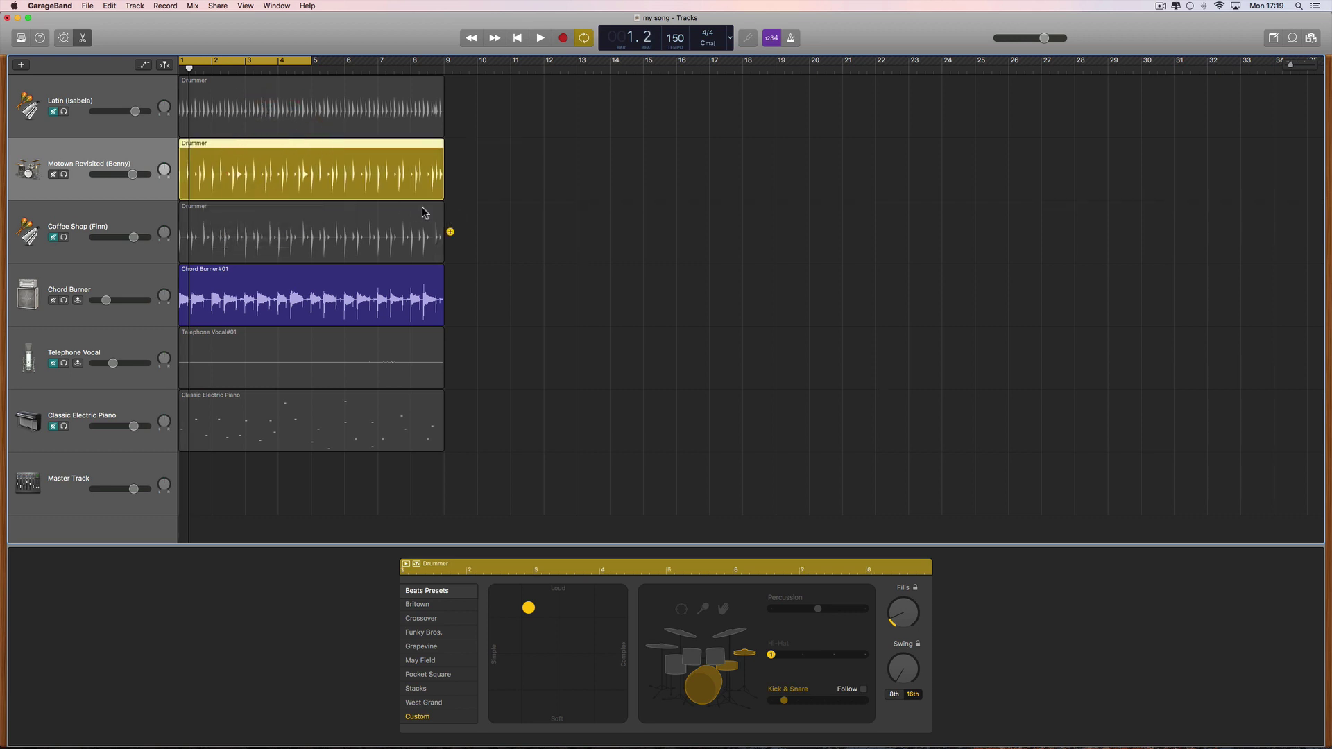
- Unmute the Latin and Coffee Shop drummer tracks and toggle Smart Controls back to the drummer editor
click(53, 111)
click(54, 237)
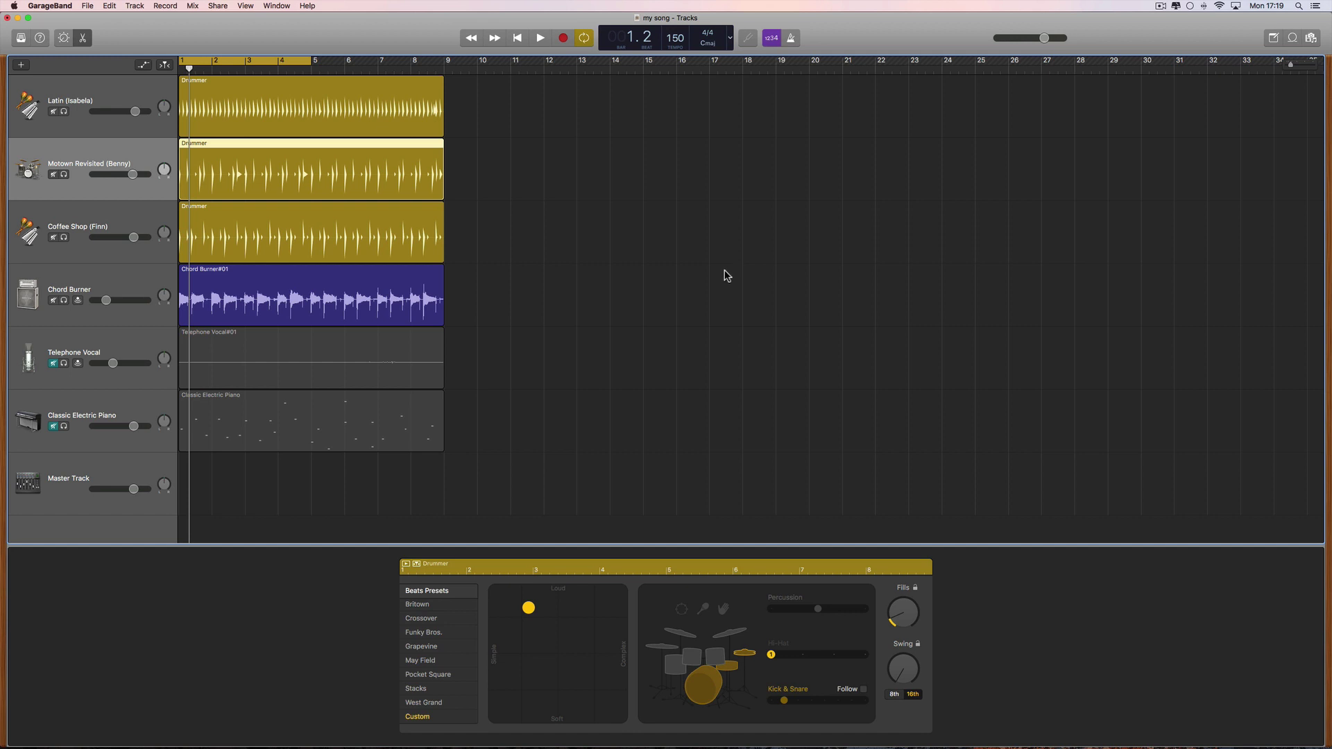
click(63, 38)
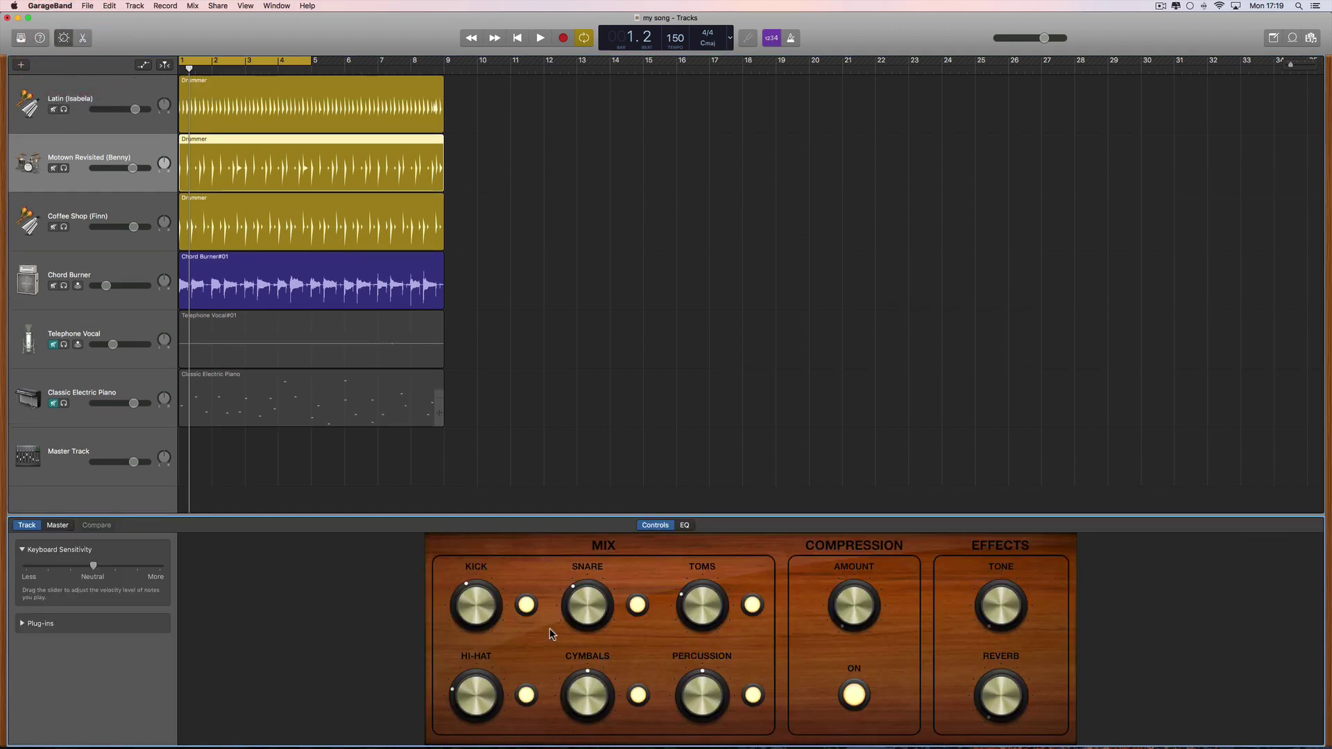
click(82, 37)
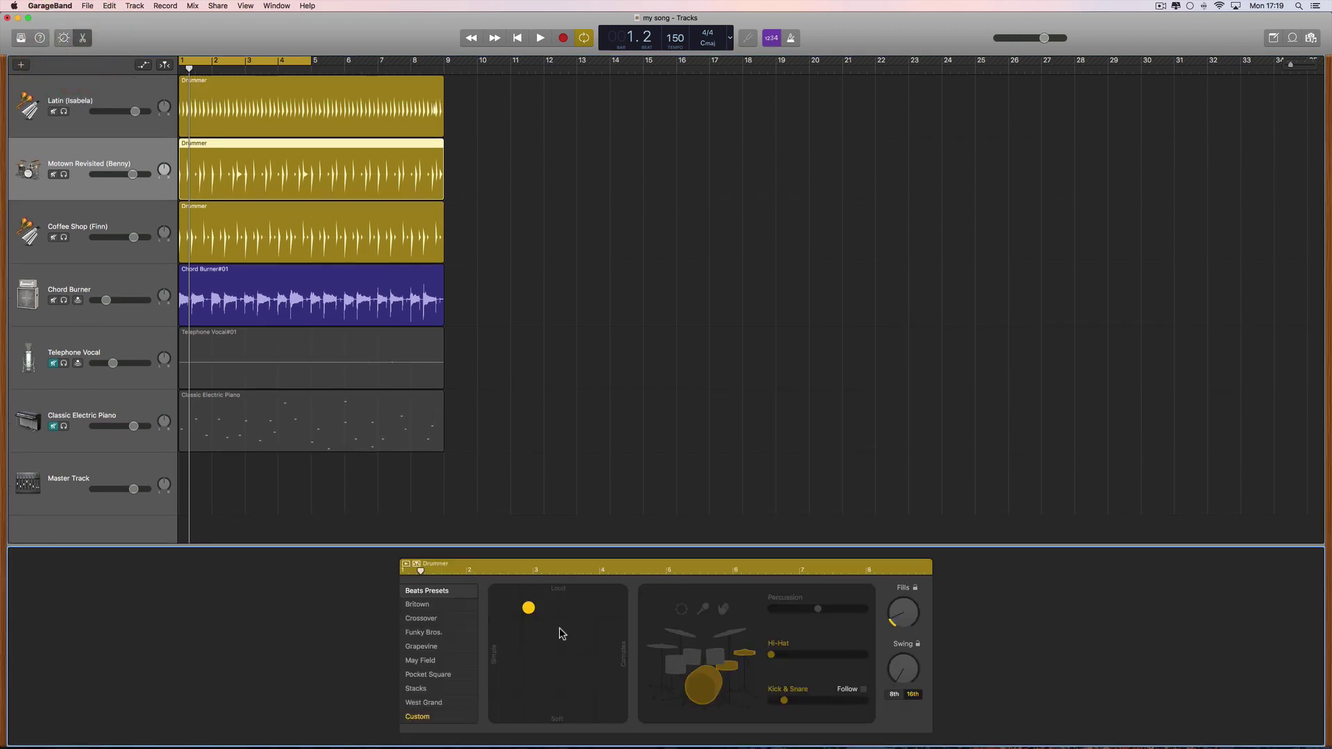
- Select the electric piano and Latin drummer regions, show the drummer Library, and close the editor pane
click(268, 410)
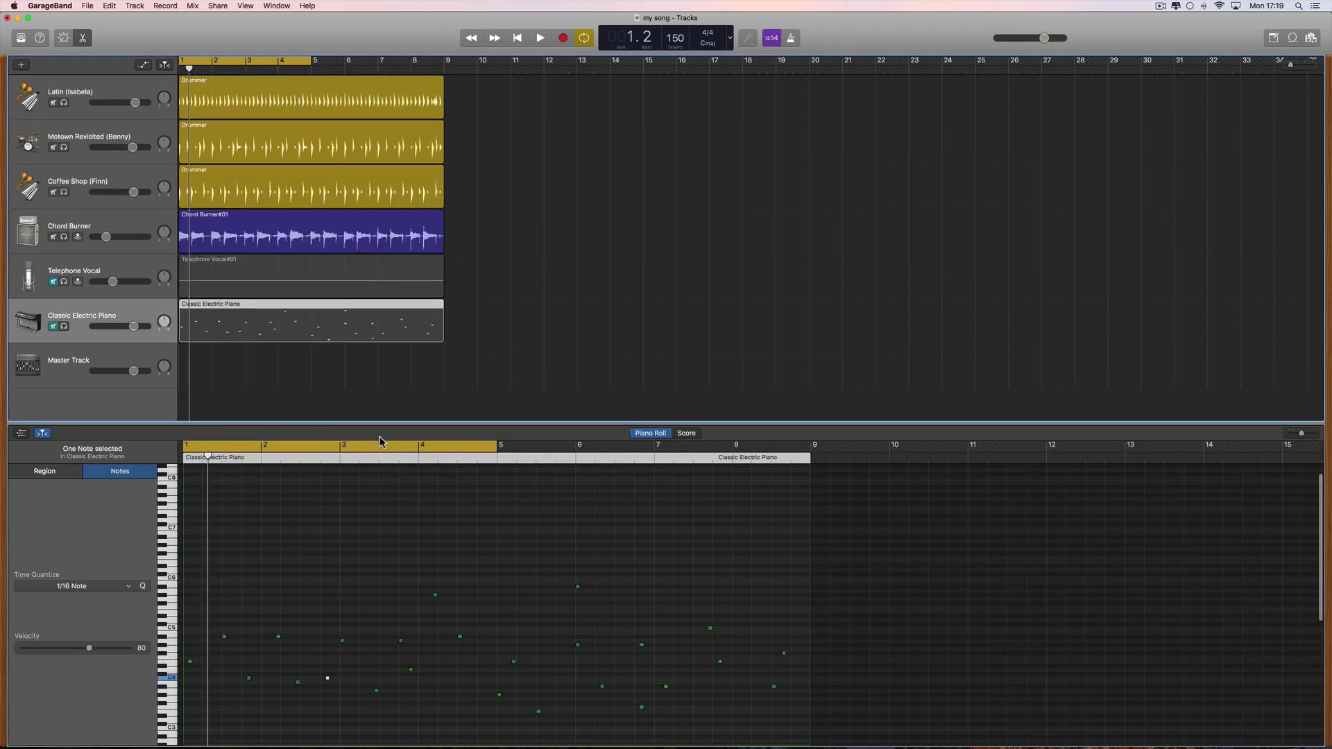
click(263, 105)
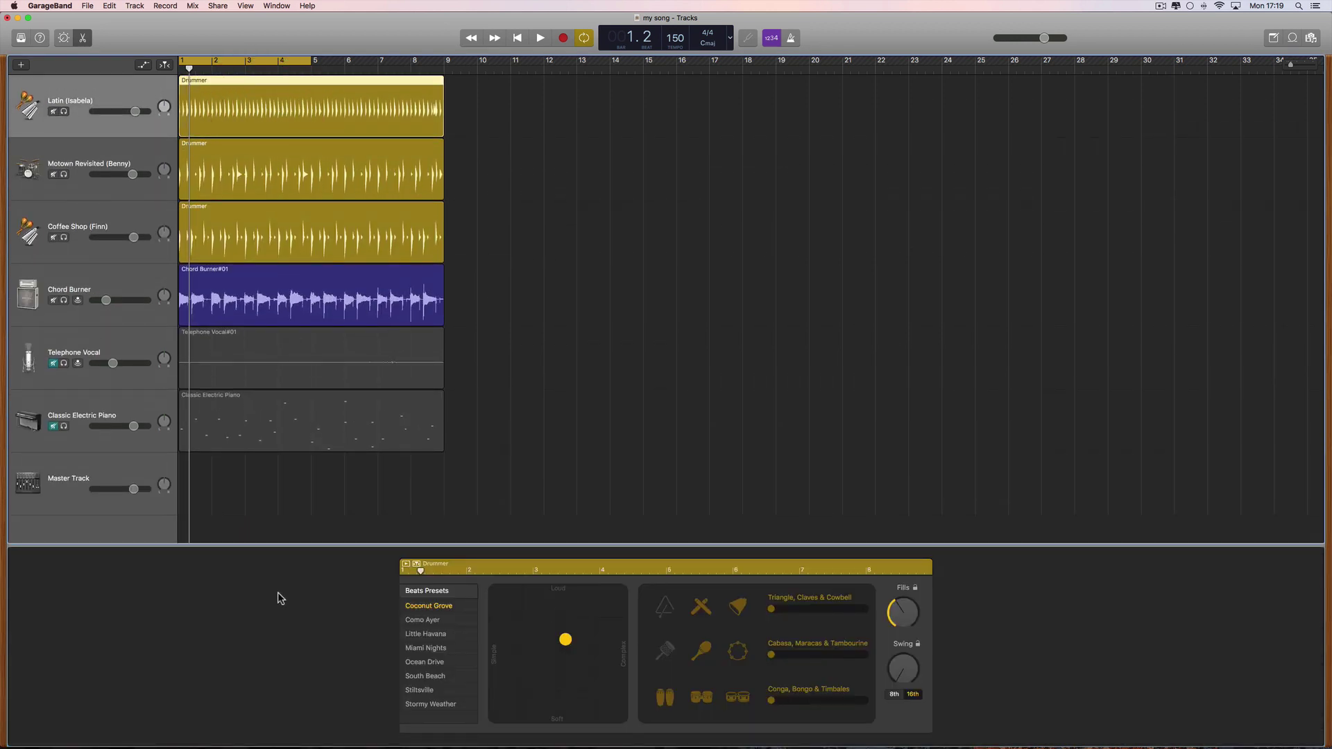
click(18, 41)
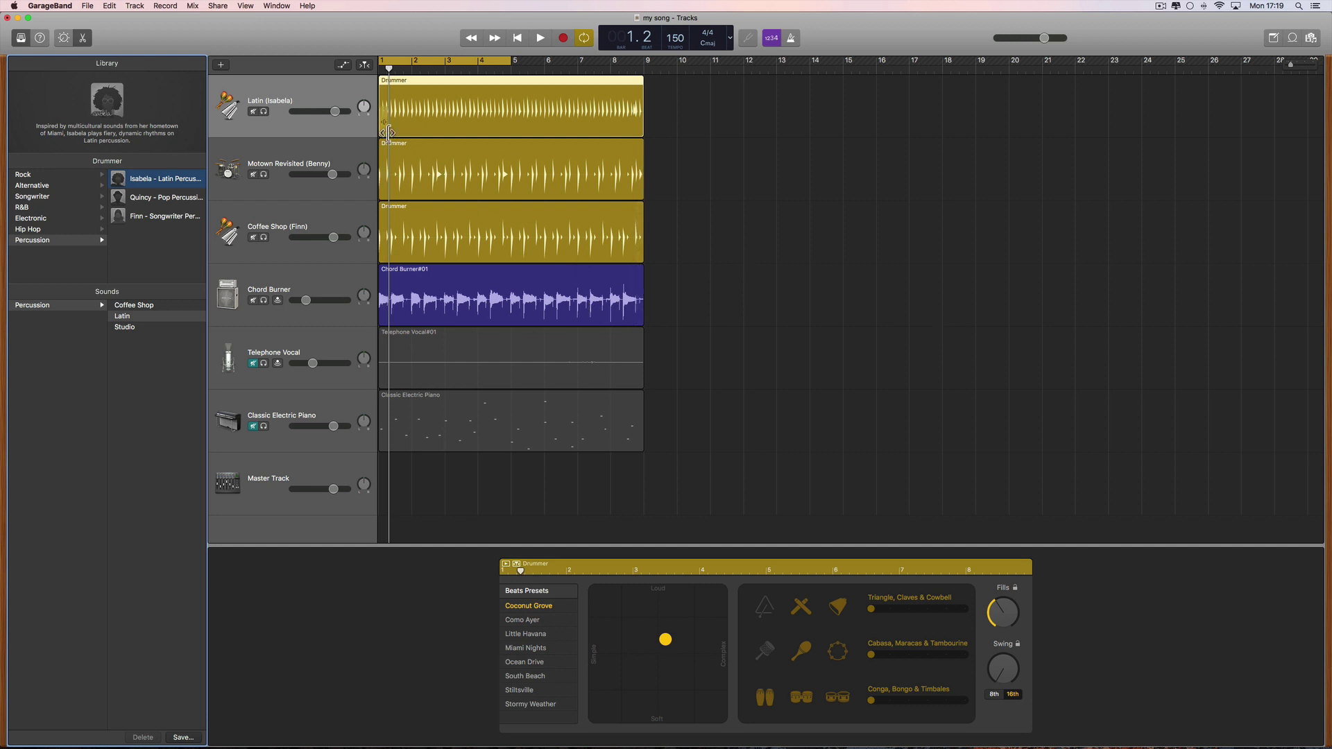
click(85, 39)
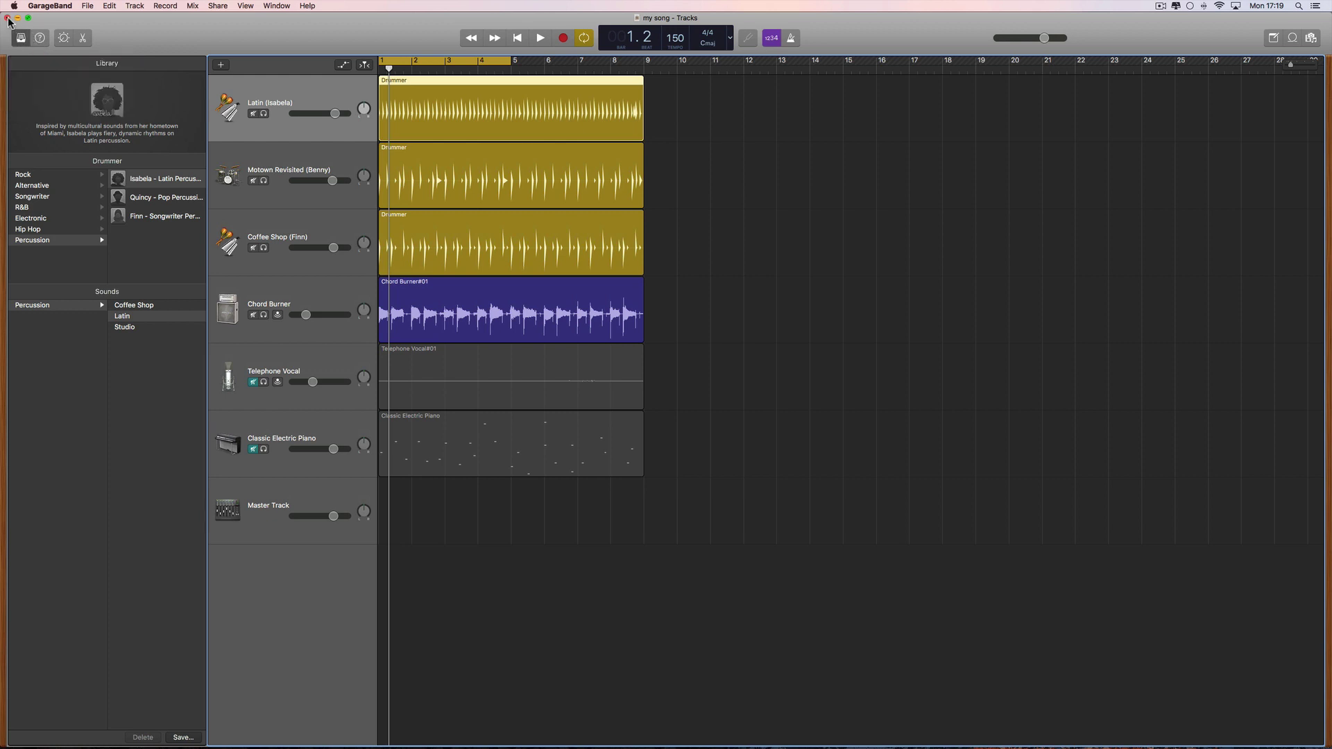
- Cancel the new-track dialog and close the song without saving
click(221, 65)
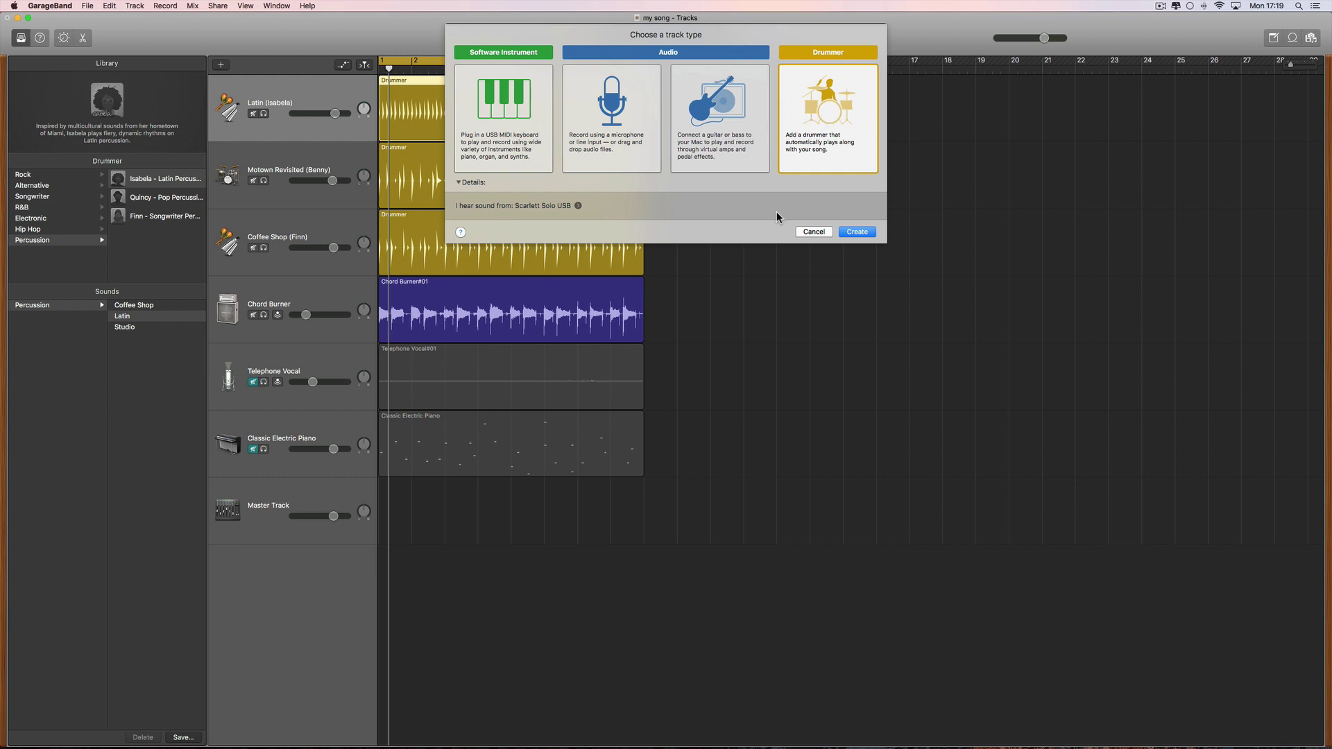
click(813, 232)
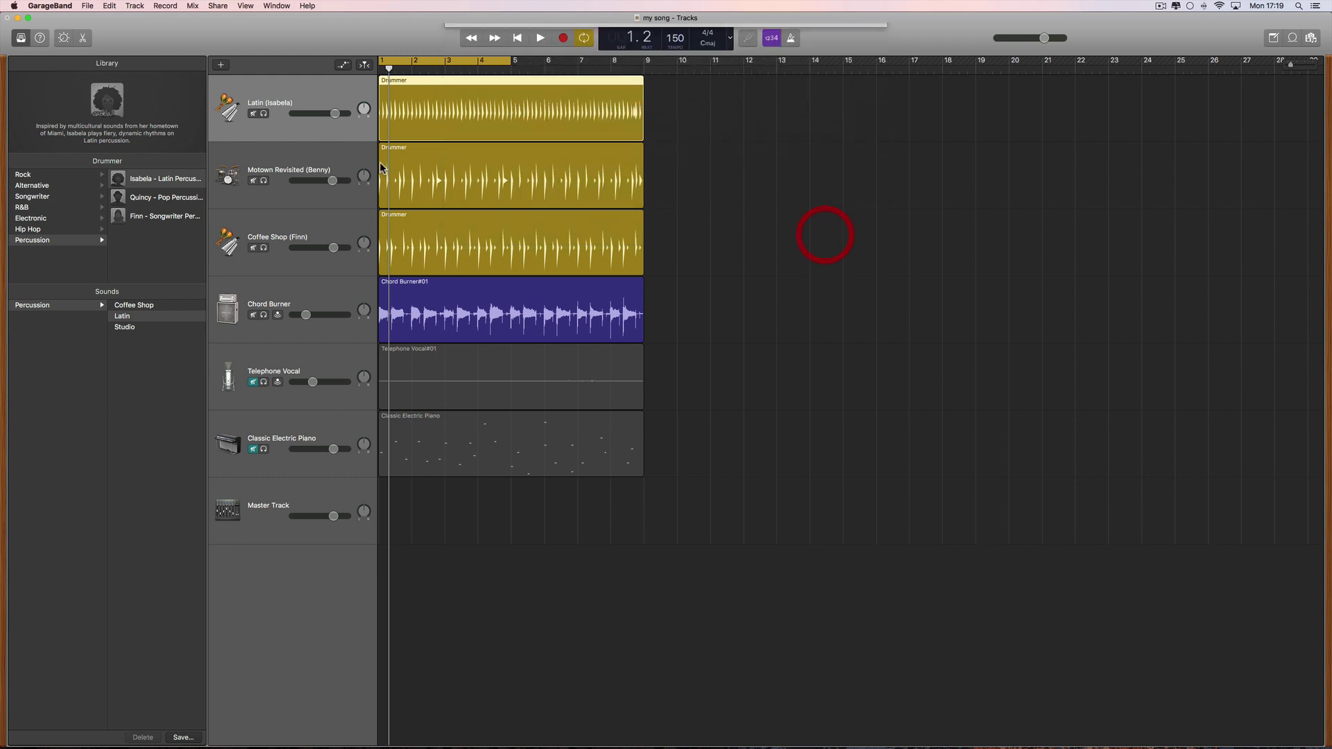
click(7, 18)
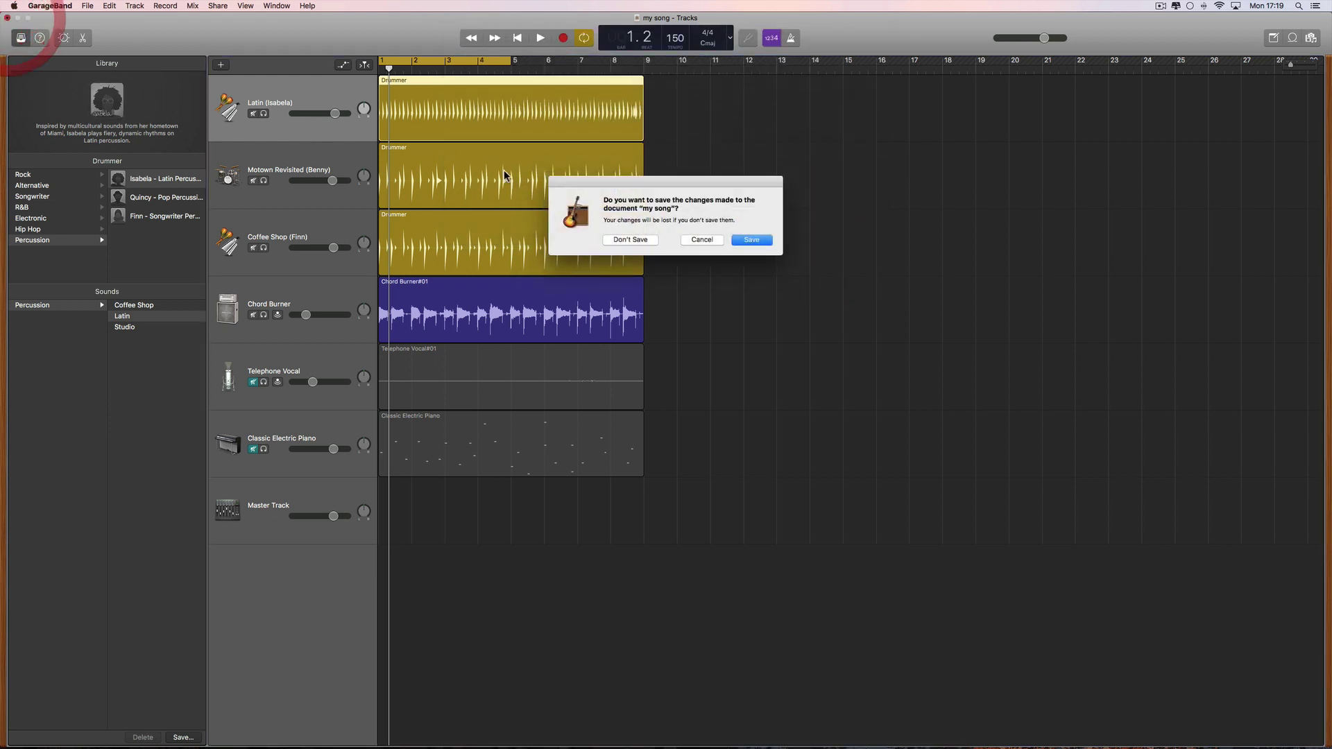
click(646, 240)
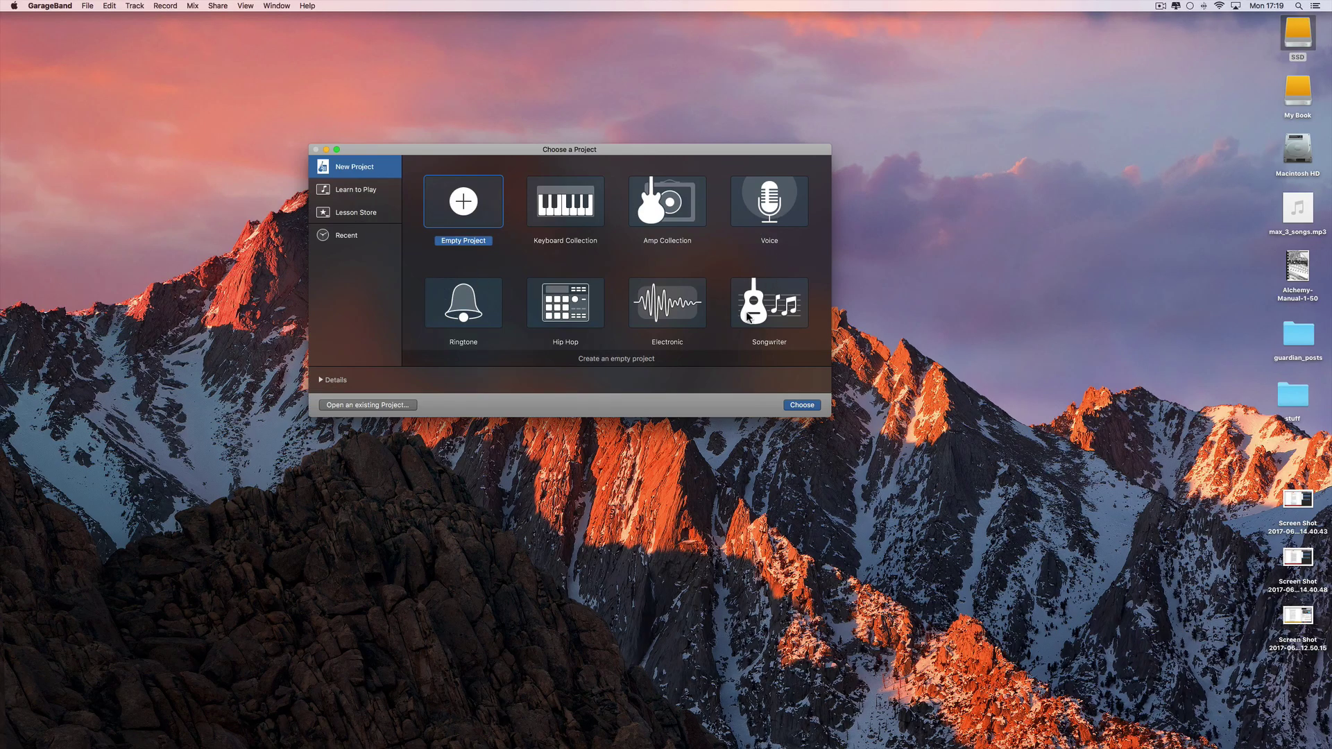
- Create a new Empty Project with a Drummer track
click(493, 201)
click(798, 404)
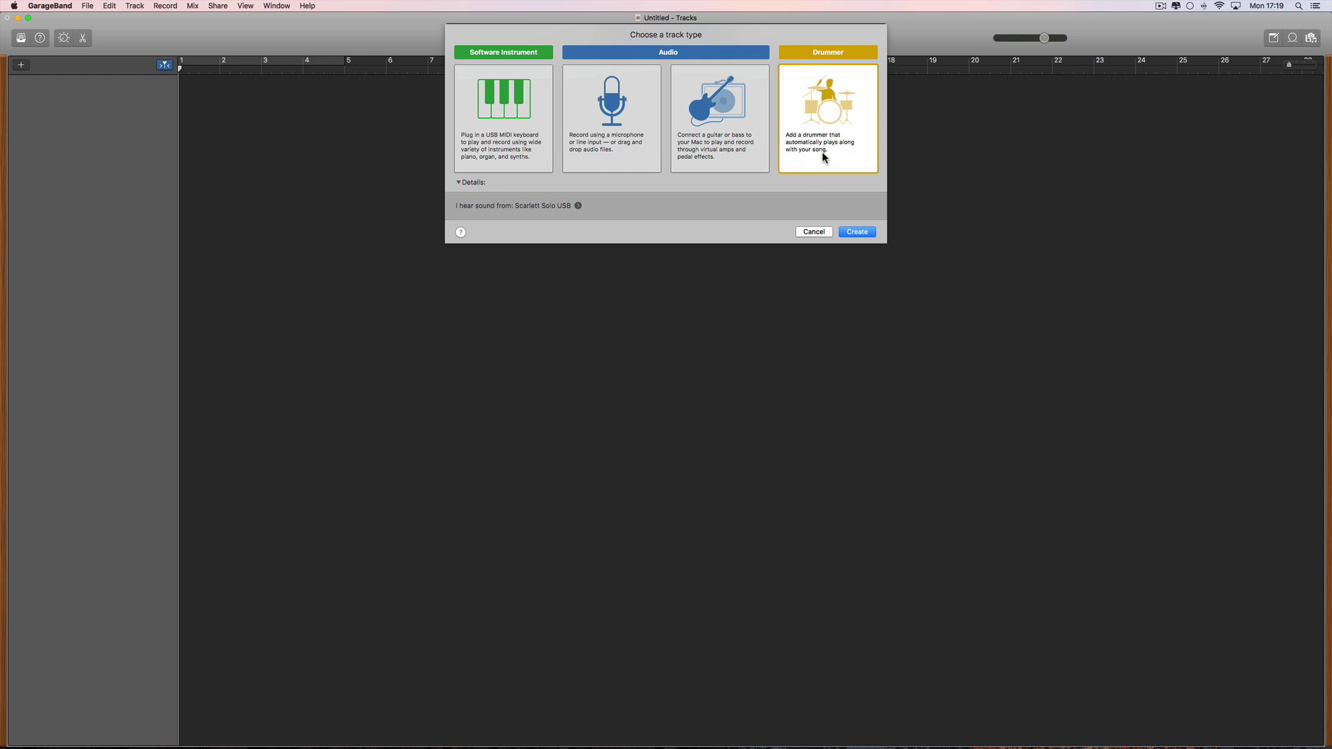
click(860, 234)
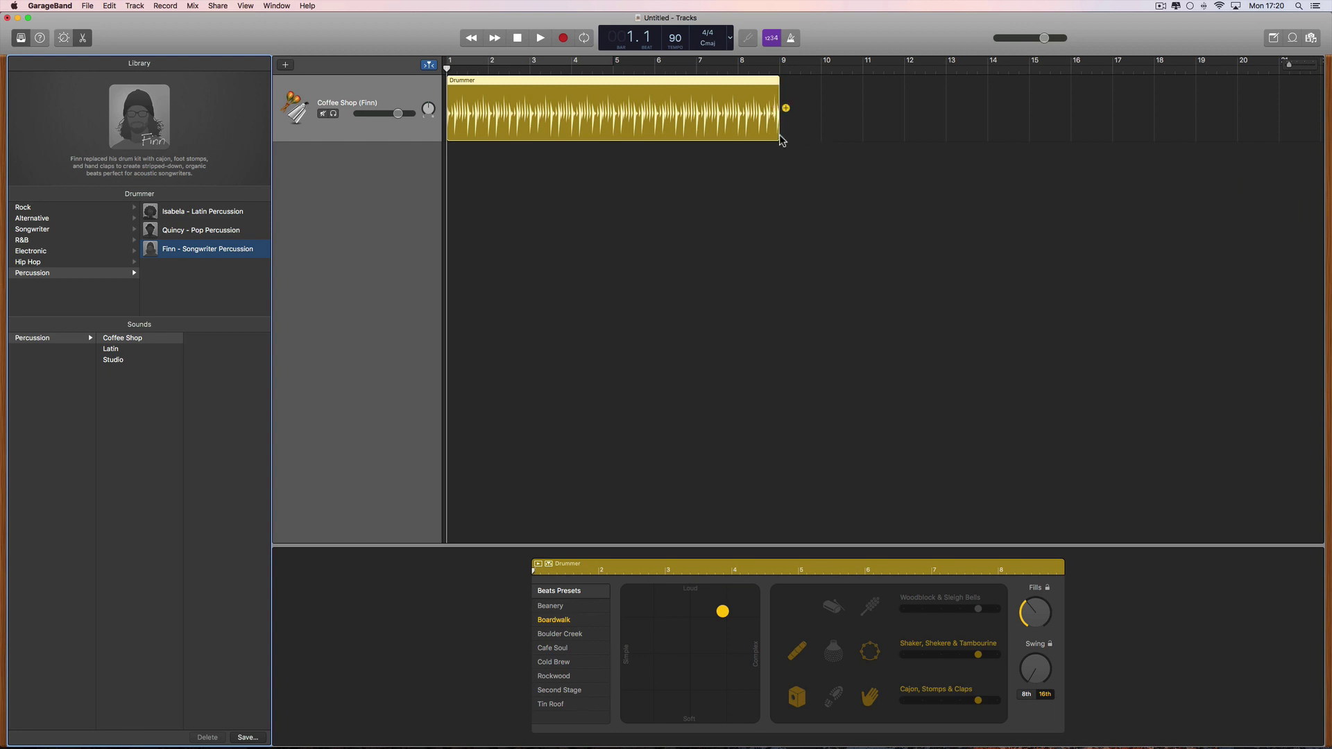
- Drag the right edge of Finn's Coffee Shop drummer region to shorten it
mouse_move(779, 132)
mouse_down()
mouse_move(591, 132)
mouse_move(779, 133)
mouse_move(630, 139)
mouse_move(778, 147)
mouse_up()
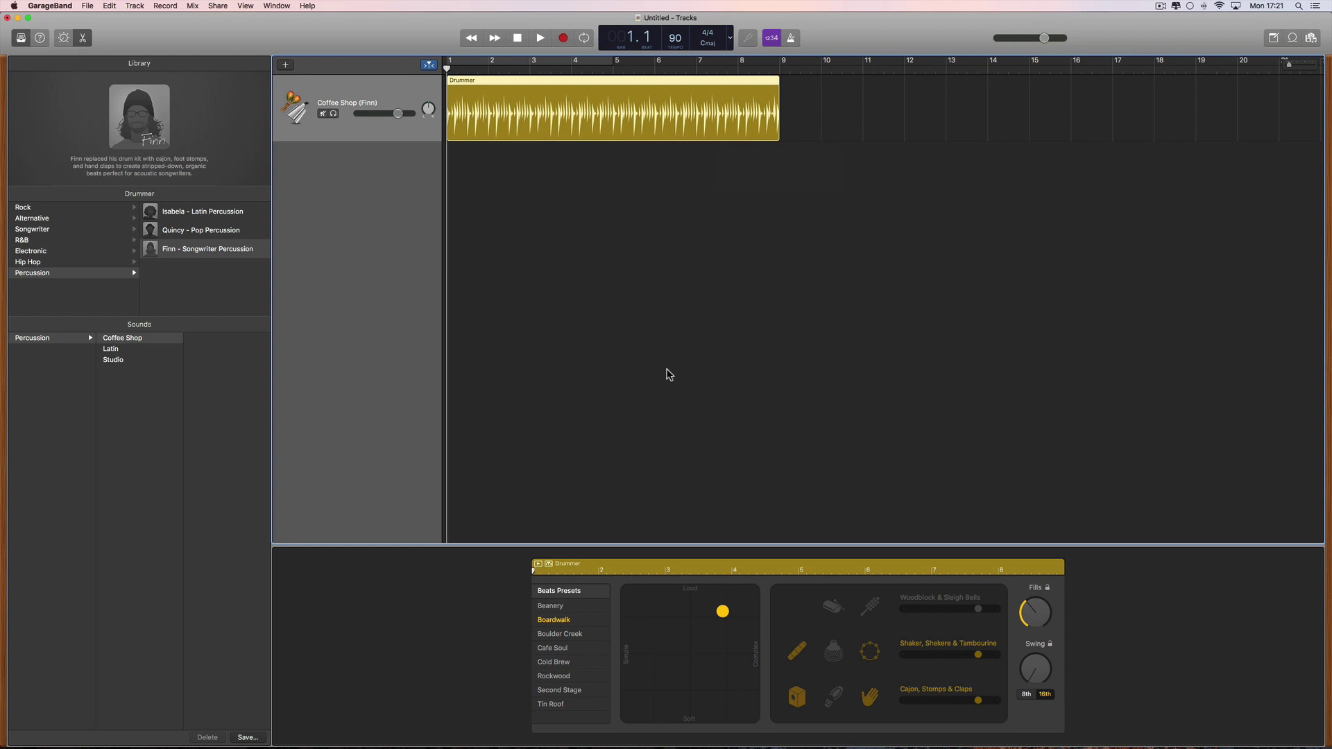